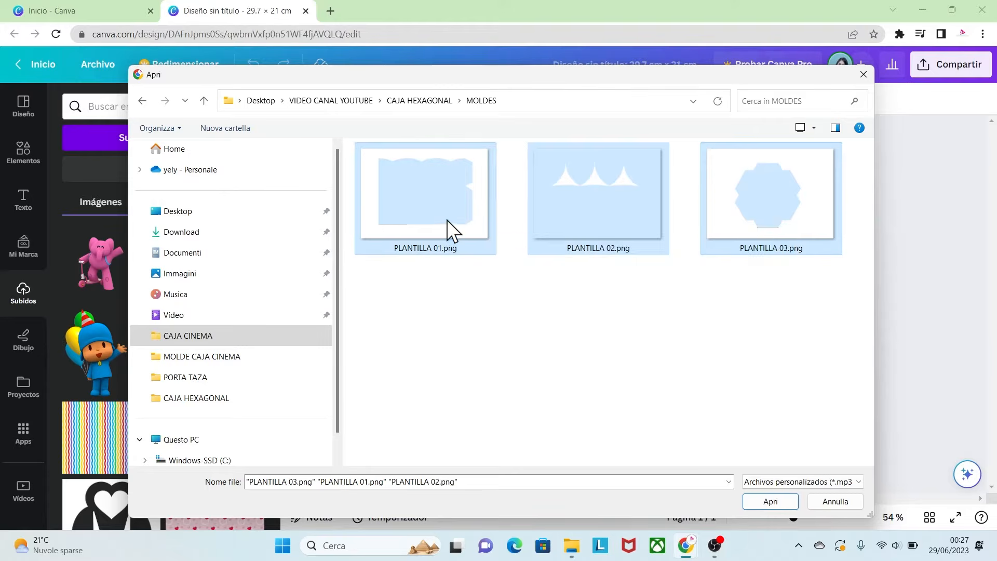
# - Upload the three template images PLANTILLA 01, PLANTILLA 02 and PLANTILLA 03.png into the design's uploads
pyautogui.click(788, 500)
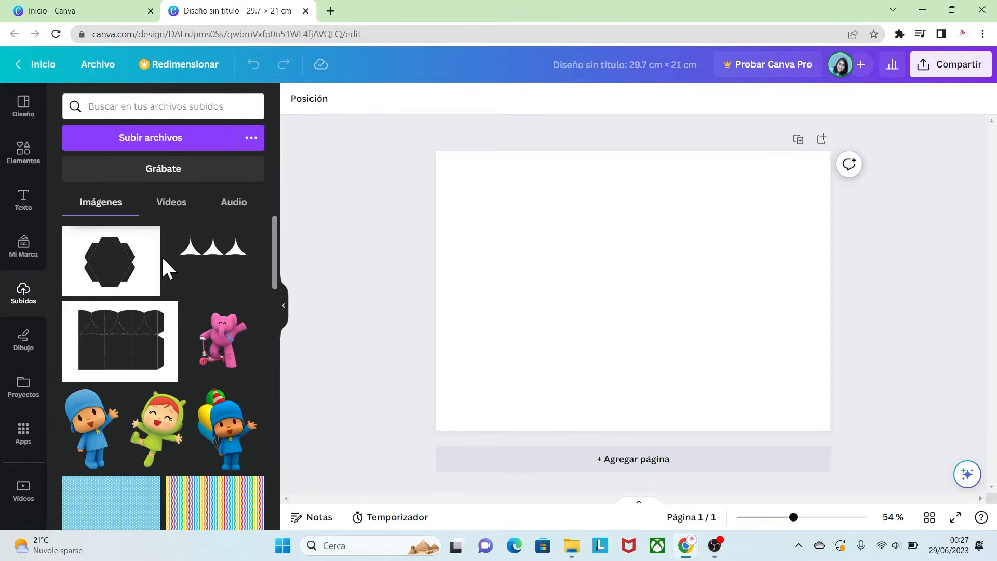
pyautogui.moveTo(276, 250); pyautogui.dragTo(274, 285)
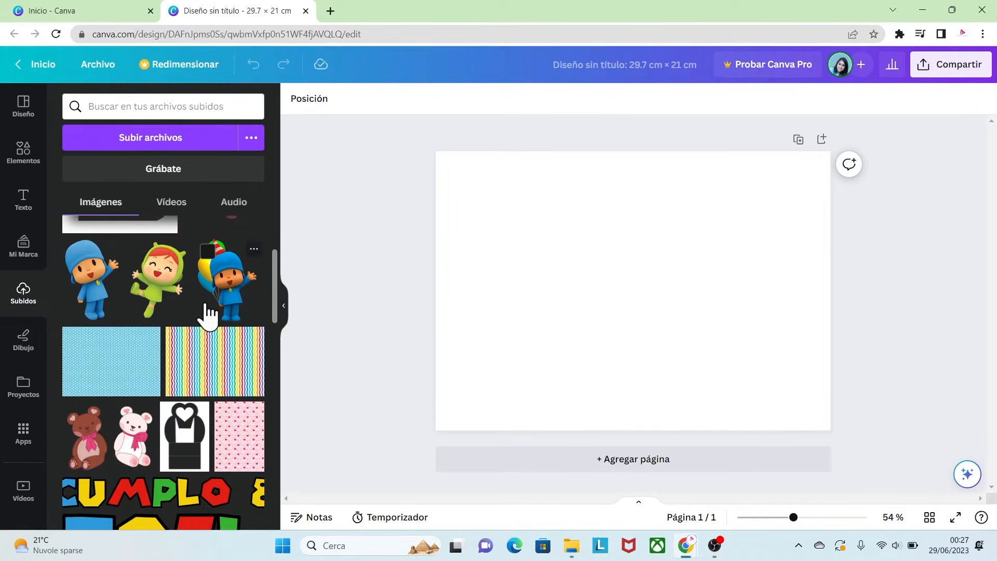
pyautogui.moveTo(274, 301); pyautogui.dragTo(276, 288)
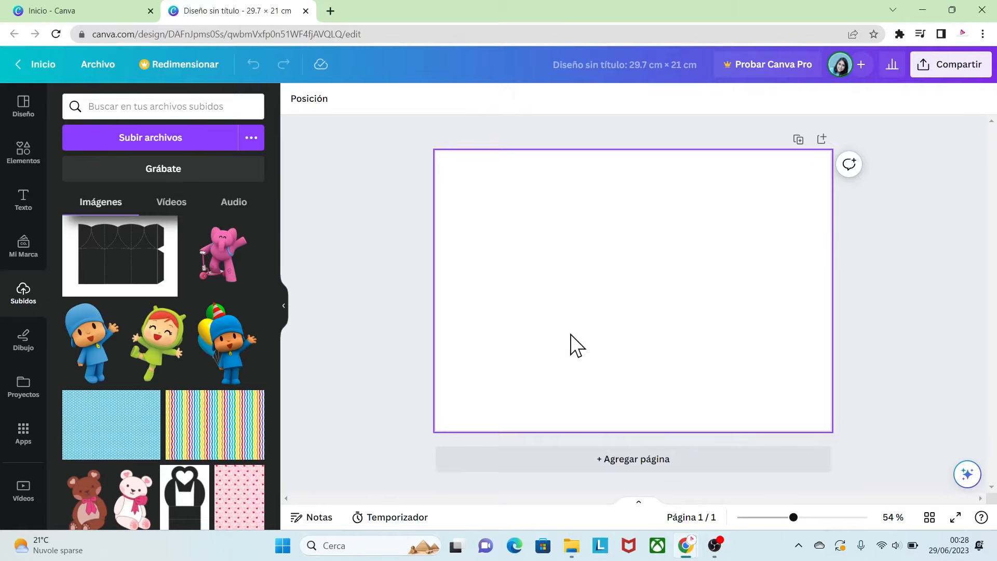
# - Add the blue polka-dot pattern to the page and stretch it to cover the whole page
pyautogui.click(131, 436)
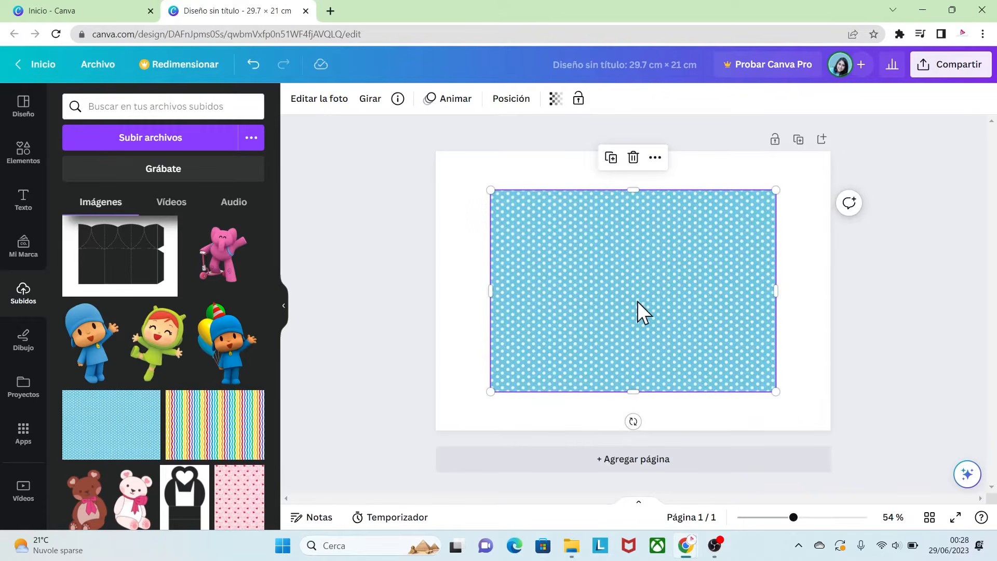
pyautogui.moveTo(635, 288); pyautogui.dragTo(583, 252)
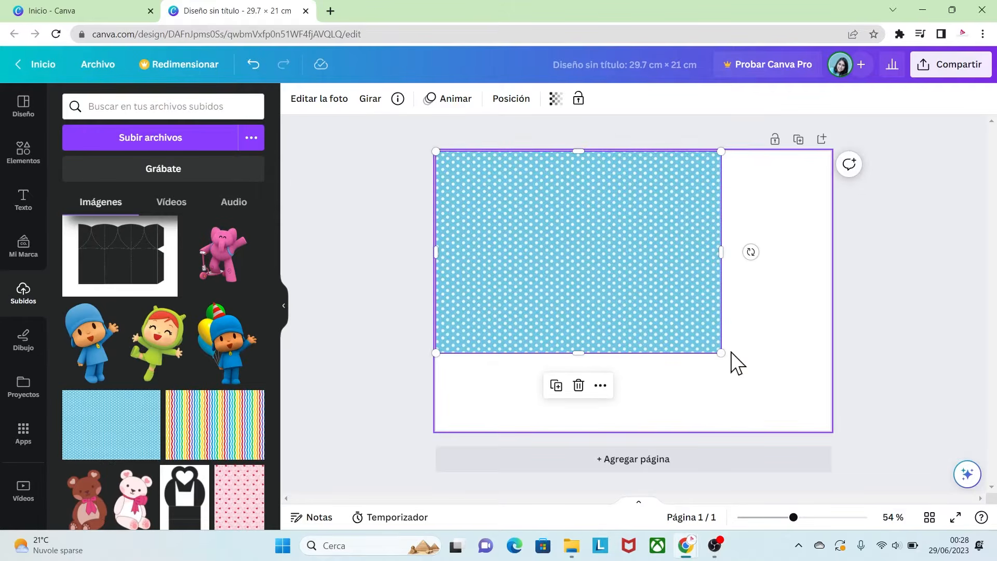
pyautogui.moveTo(722, 354); pyautogui.dragTo(840, 433)
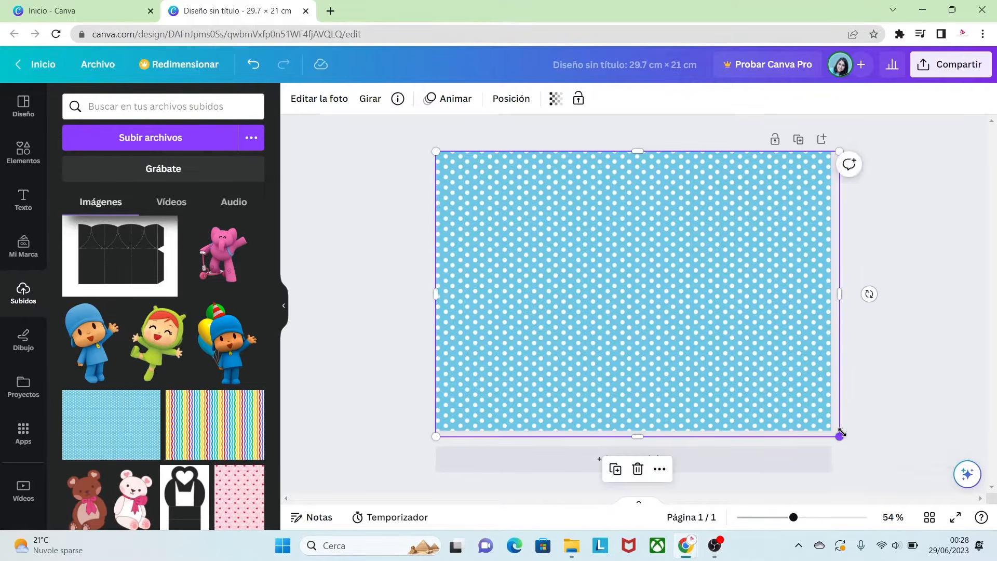
pyautogui.moveTo(754, 359); pyautogui.dragTo(747, 356)
pyautogui.click(868, 366)
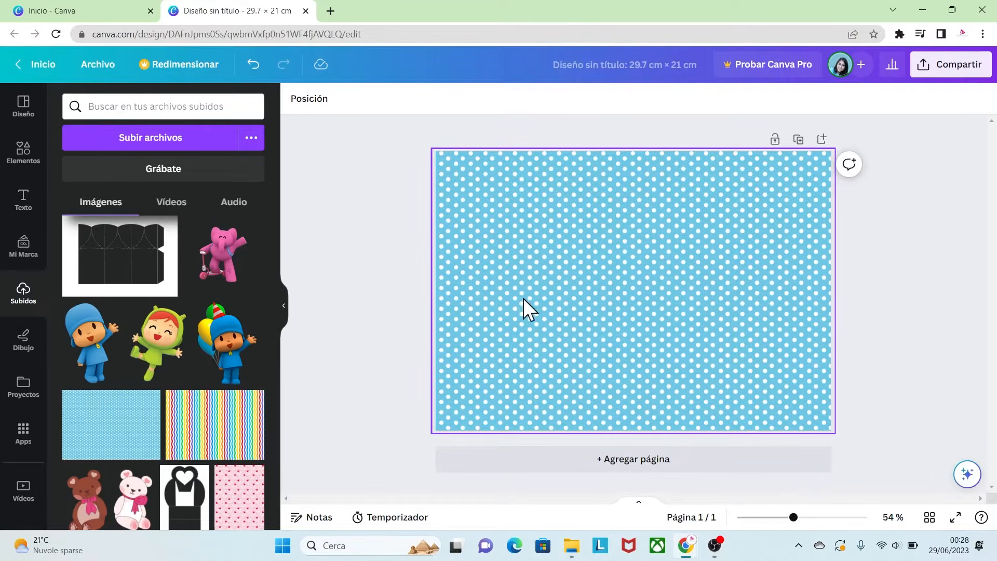
# - Place the PLANTILLA 01.png template over the pattern and resize it to fill the entire page
pyautogui.scroll(3, 276, 301)
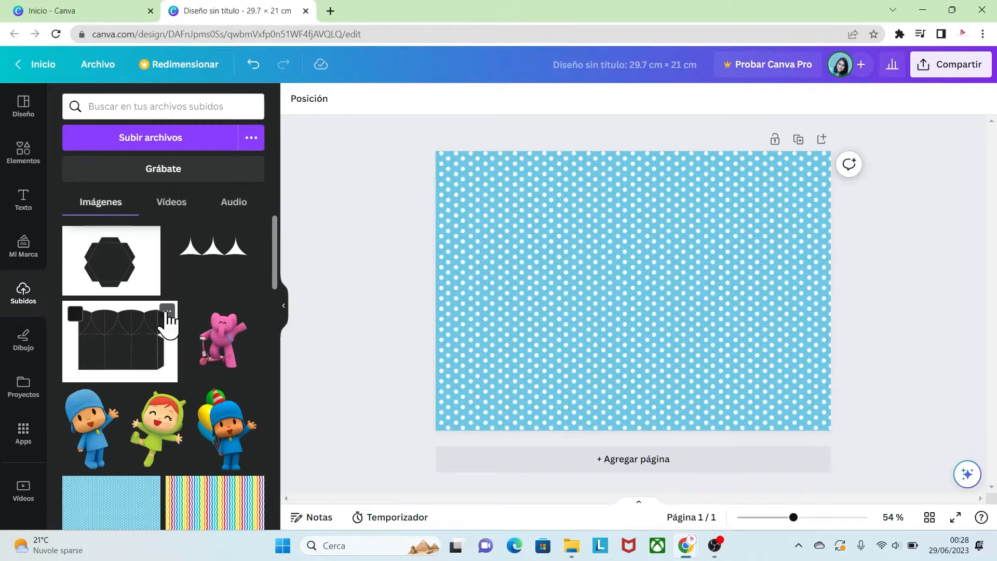
pyautogui.click(167, 312)
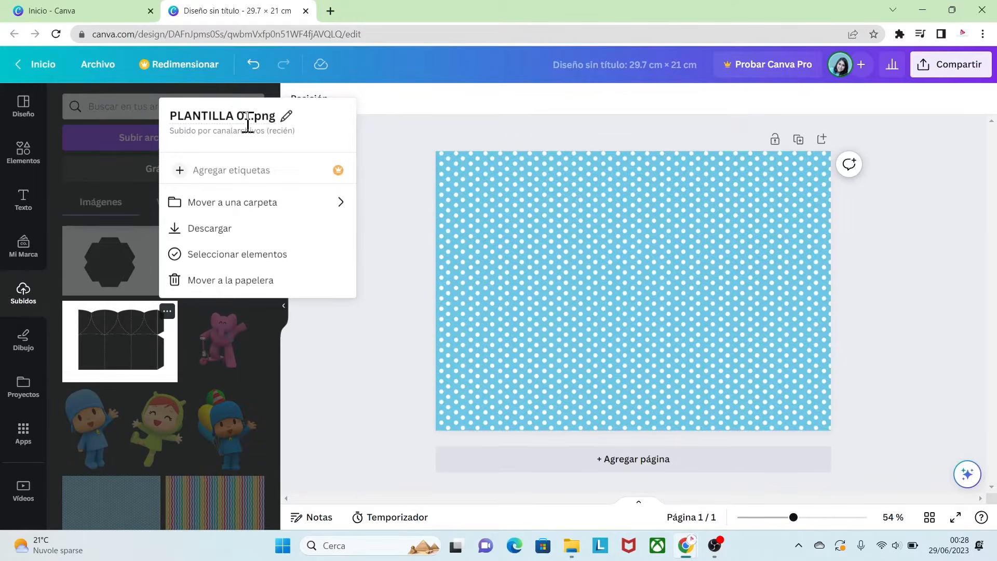
pyautogui.click(117, 305)
pyautogui.click(117, 319)
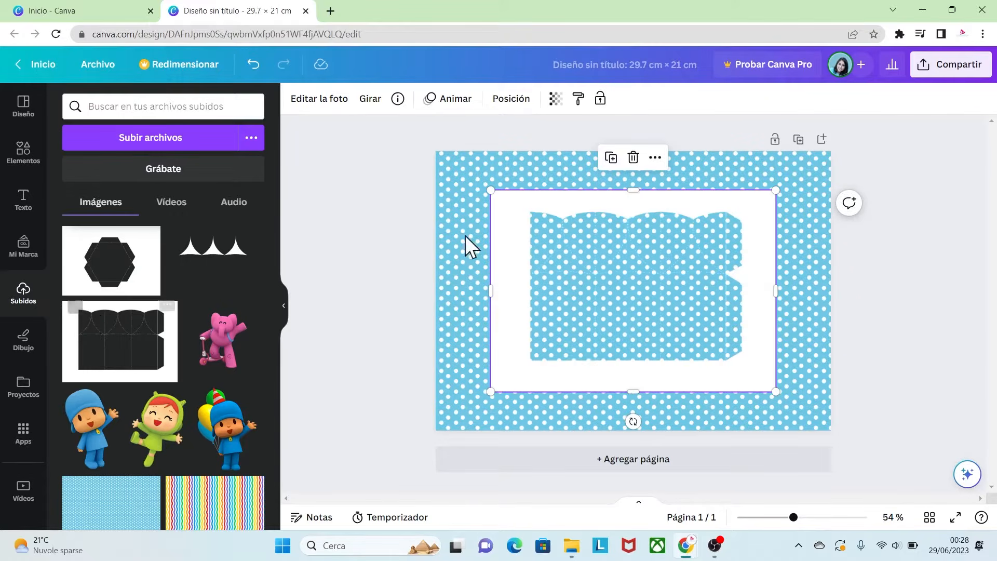
pyautogui.moveTo(513, 248); pyautogui.dragTo(461, 210)
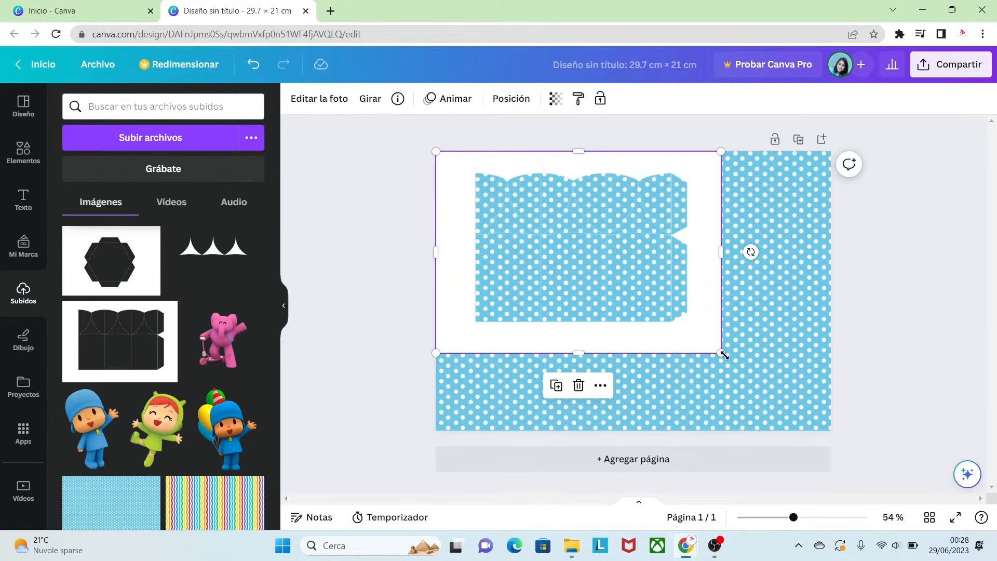
pyautogui.moveTo(722, 353); pyautogui.dragTo(834, 431)
pyautogui.click(883, 366)
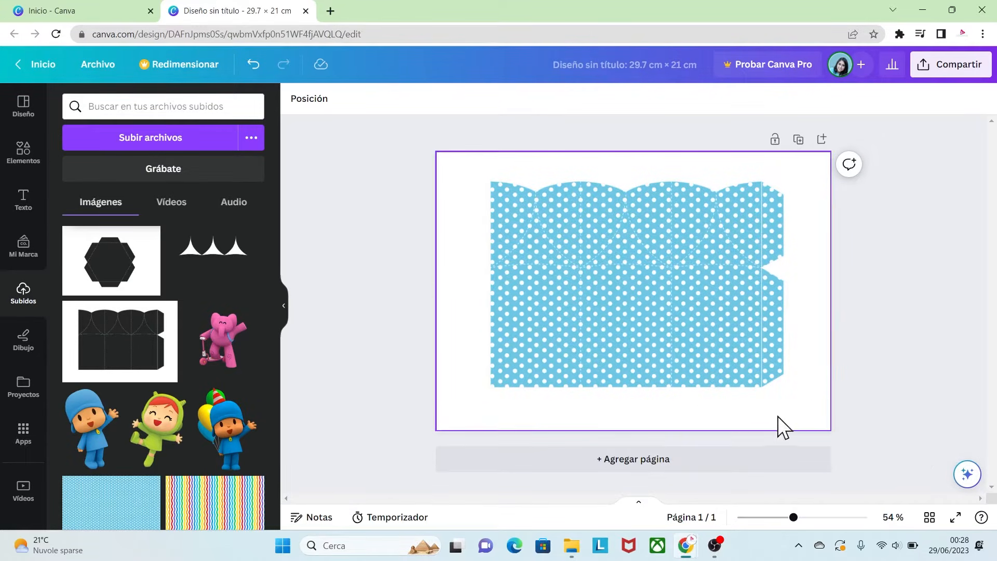
# - Search elements for BANNER VECTOR FRAME and add the pointed-bottom banner frame to the page
pyautogui.moveTo(793, 518); pyautogui.dragTo(813, 518)
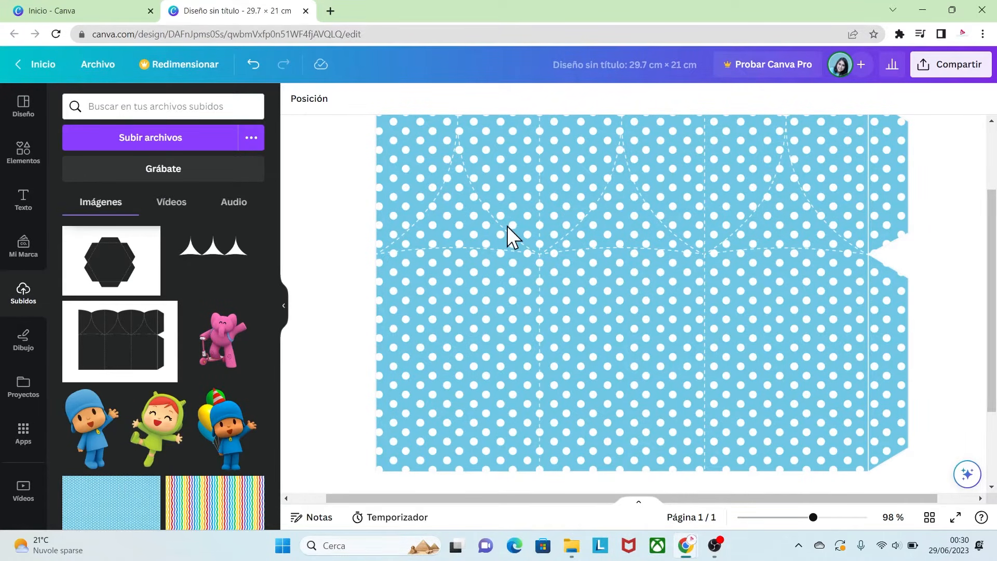
pyautogui.click(23, 151)
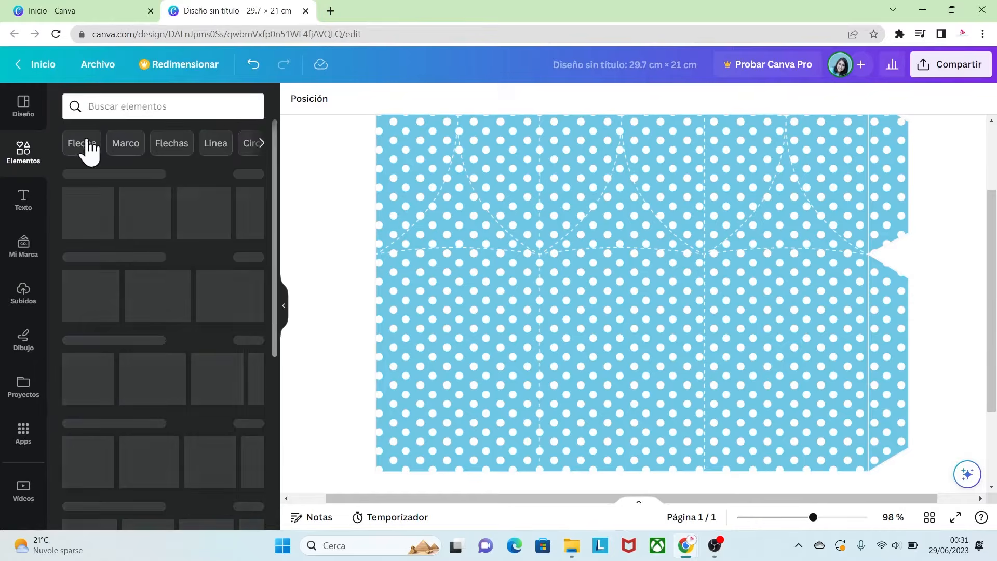
pyautogui.click(93, 109)
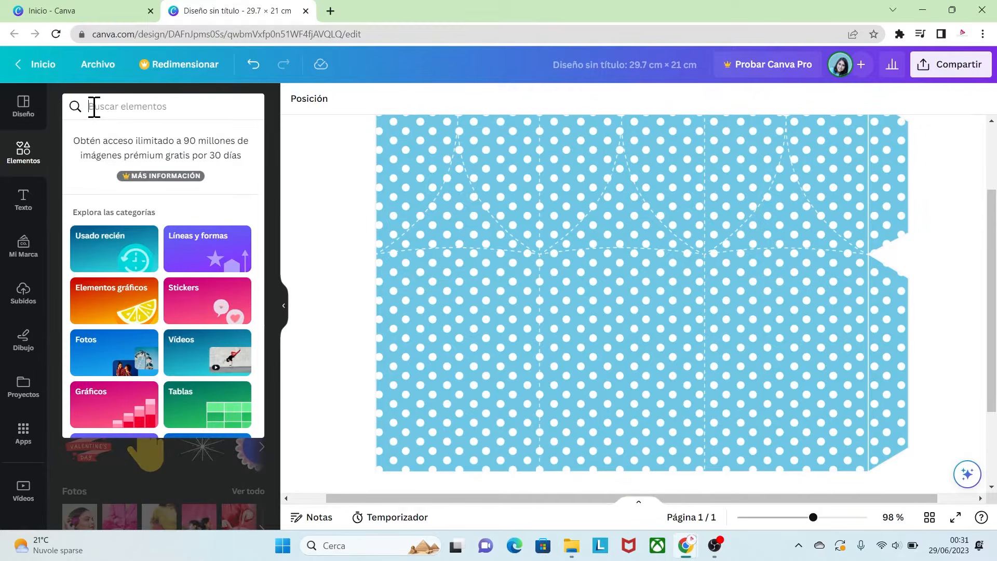
pyautogui.write('BANNER VECT')
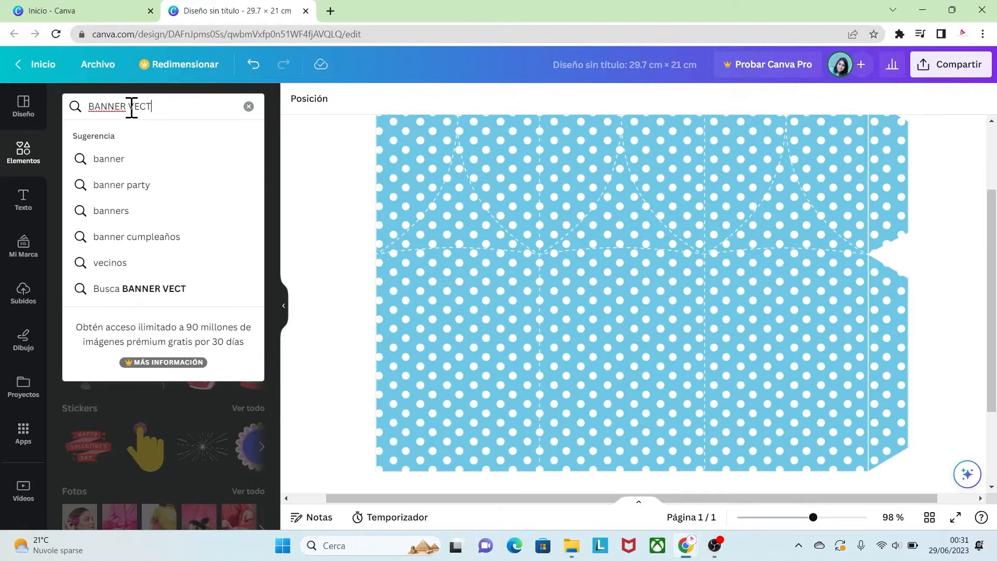
pyautogui.write('OR FRAME')
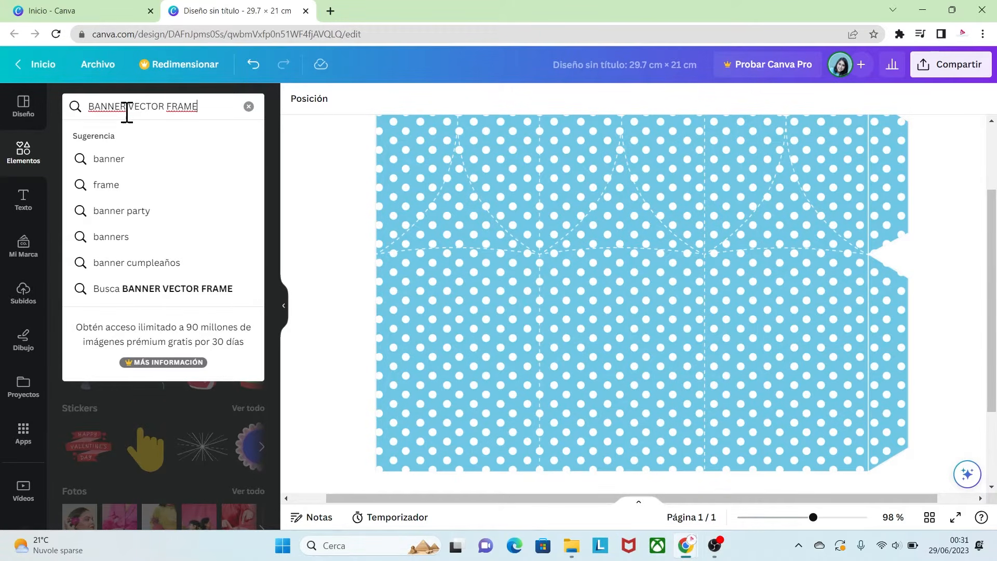
pyautogui.press('Return')
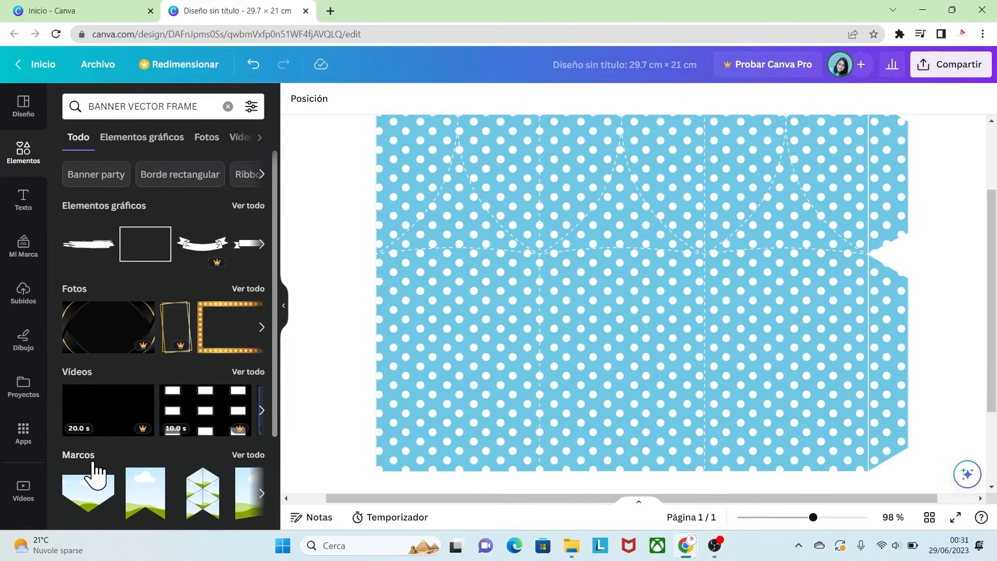
pyautogui.click(161, 478)
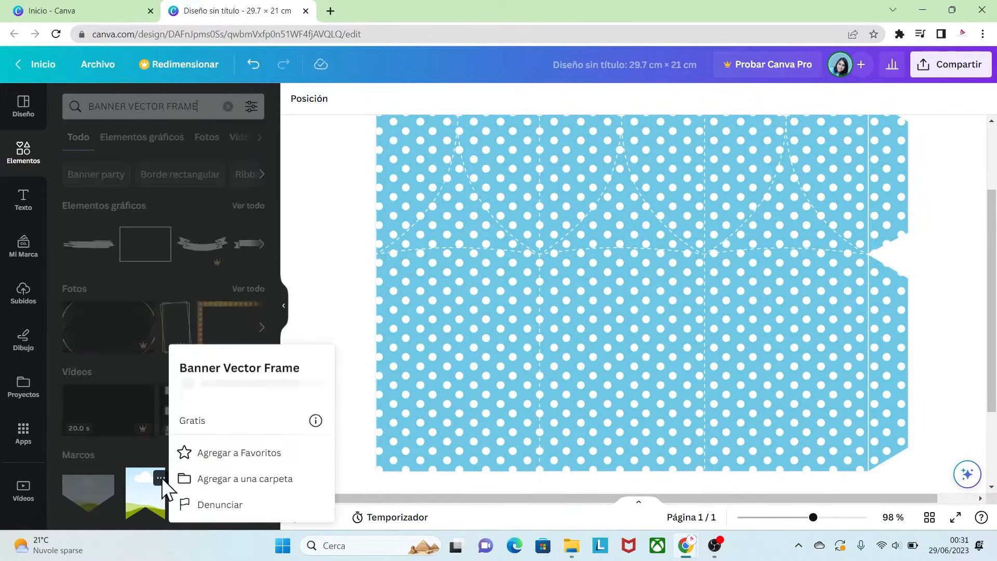
pyautogui.click(145, 456)
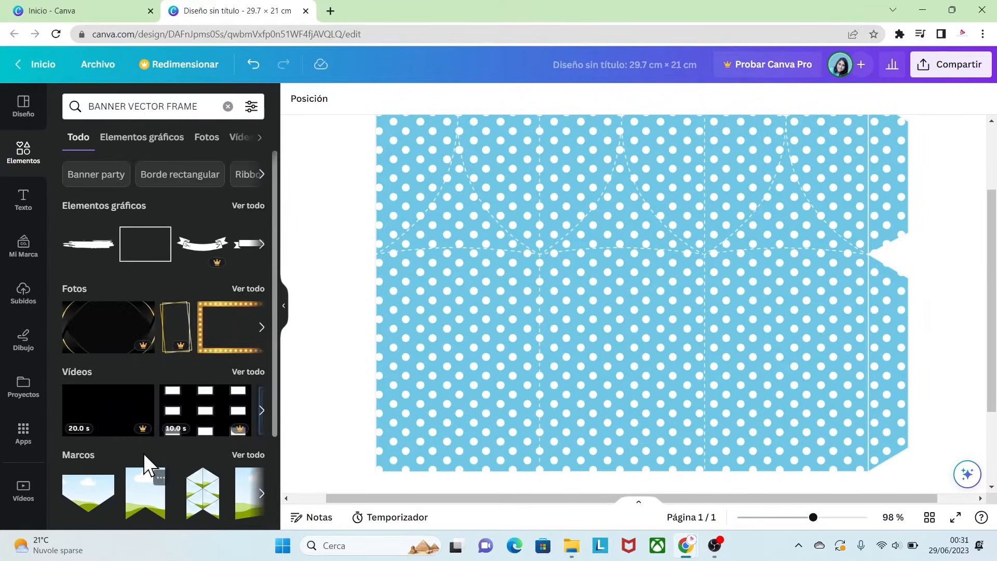
pyautogui.click(253, 455)
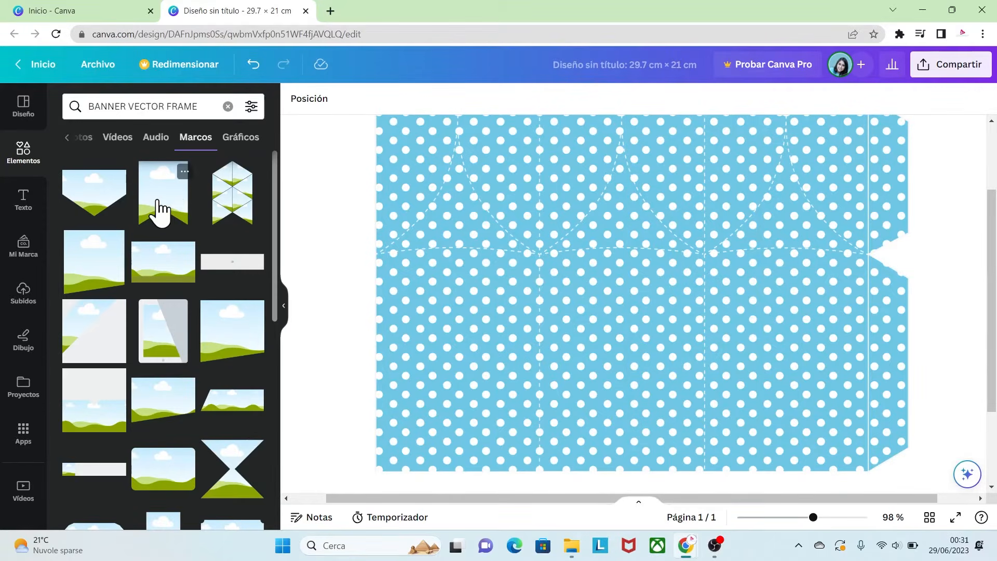
pyautogui.click(161, 208)
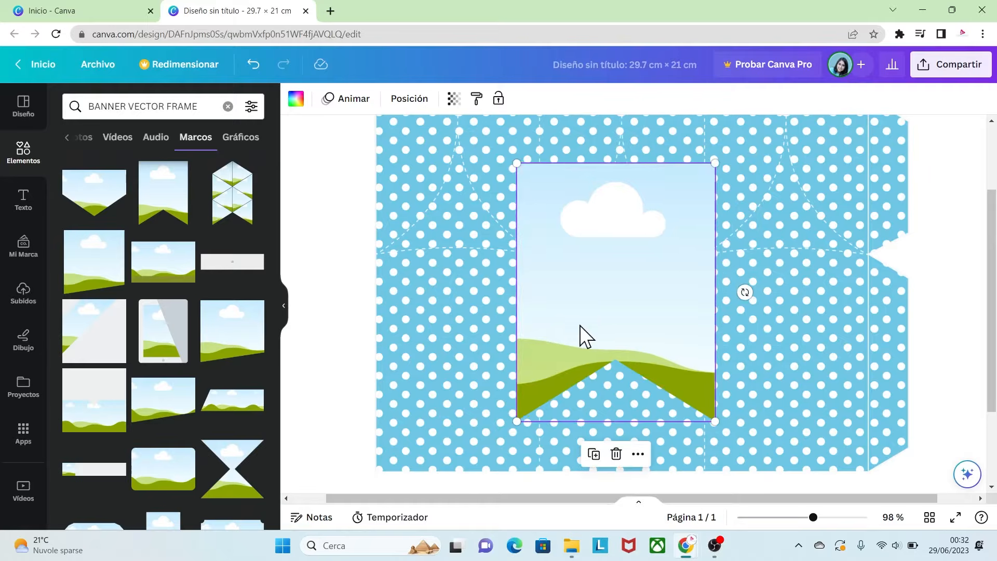
# - Shrink the banner frame and position it over the top-left flap of the template
pyautogui.moveTo(580, 326); pyautogui.dragTo(440, 159)
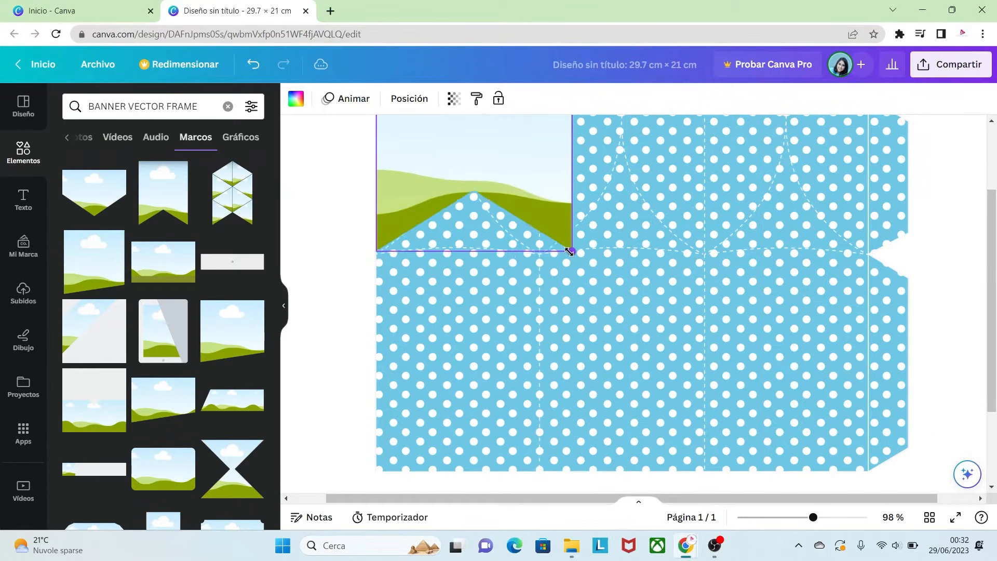
pyautogui.moveTo(571, 250); pyautogui.dragTo(535, 214)
pyautogui.moveTo(512, 182); pyautogui.dragTo(507, 218)
pyautogui.moveTo(813, 518); pyautogui.dragTo(830, 517)
pyautogui.moveTo(774, 497); pyautogui.dragTo(677, 497)
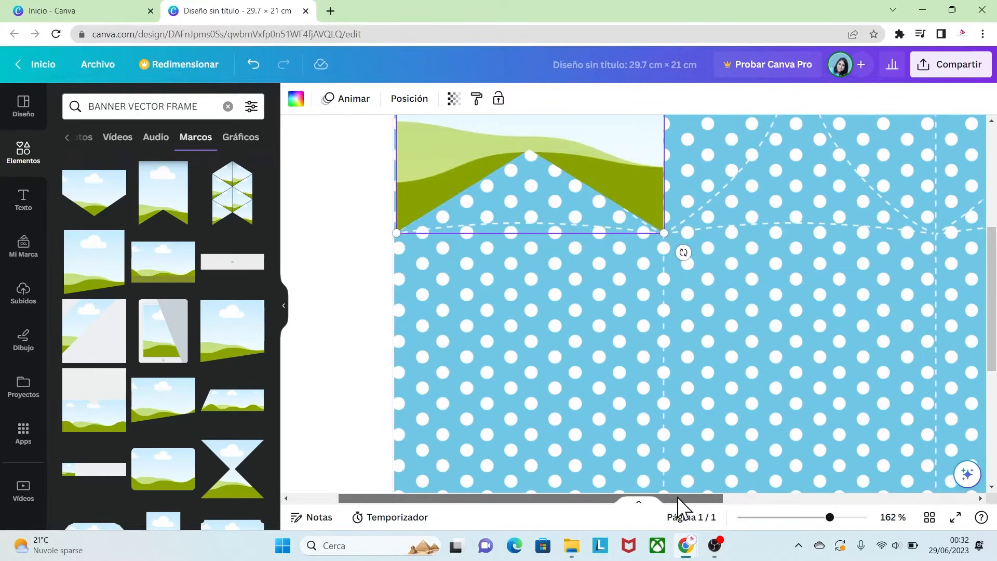
pyautogui.click(673, 292)
pyautogui.moveTo(830, 517); pyautogui.dragTo(797, 517)
pyautogui.click(525, 215)
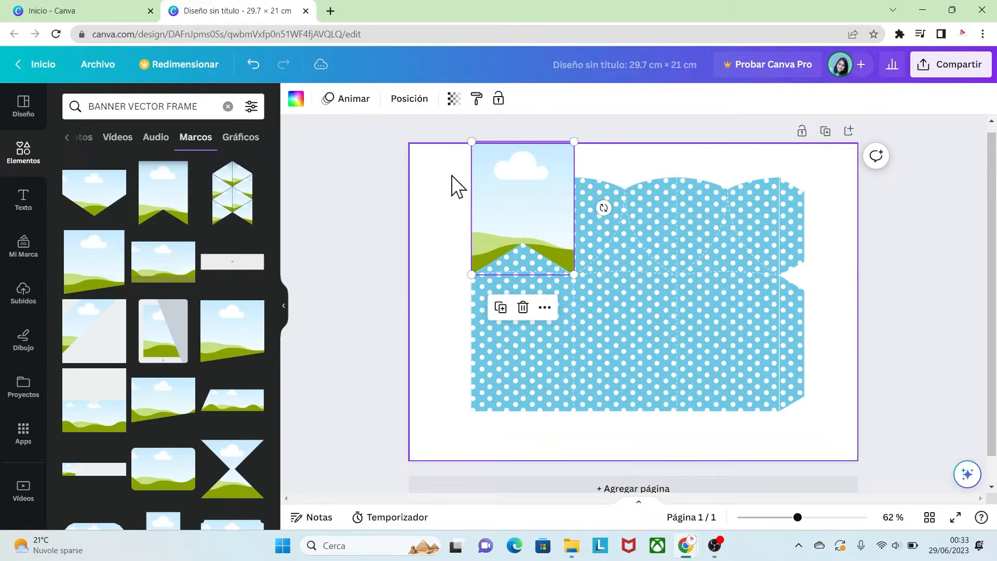
pyautogui.click(387, 225)
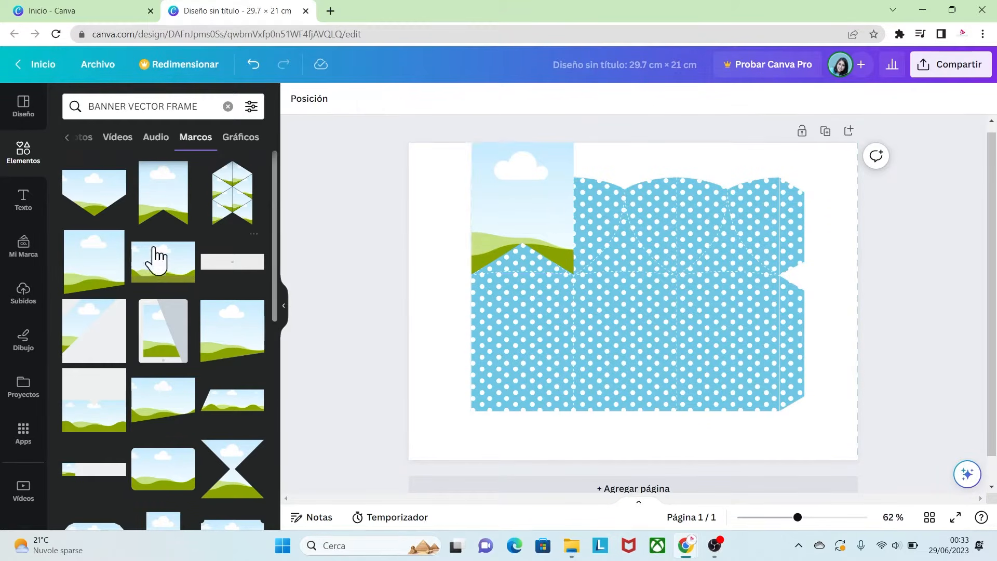
# - Fill the banner frame with the uploaded rainbow wavy-stripes pattern
pyautogui.click(26, 301)
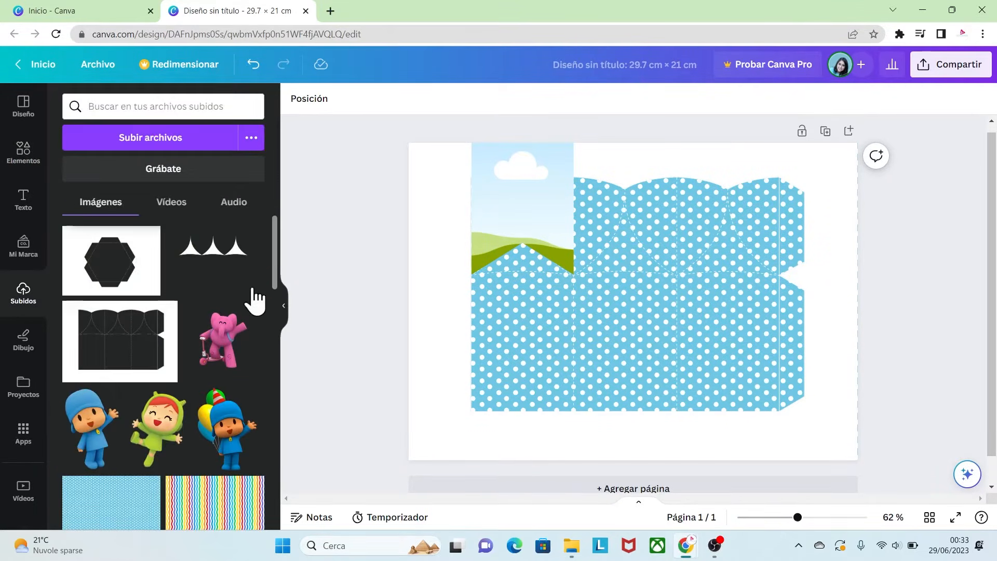
pyautogui.scroll(-3, 244, 378)
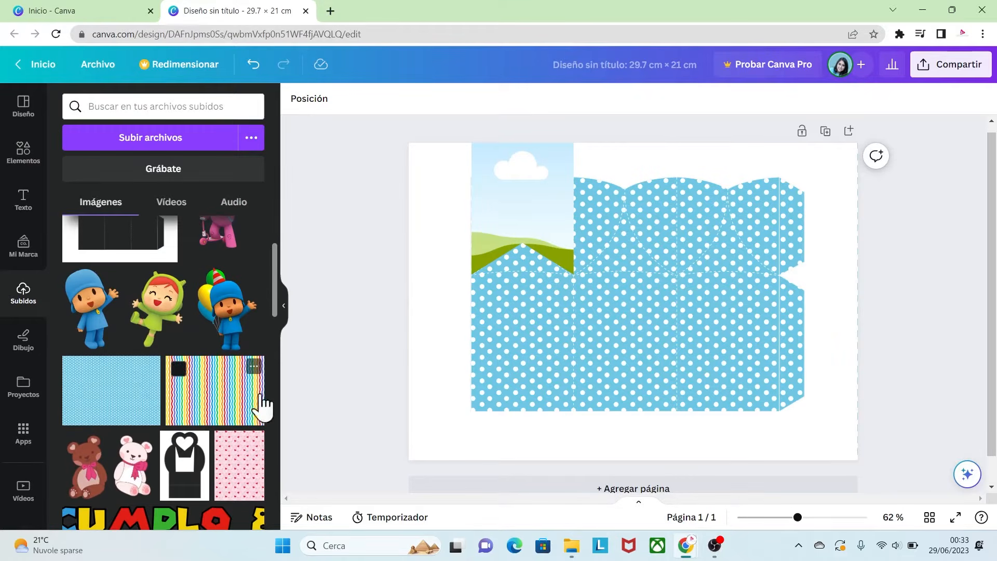
pyautogui.moveTo(215, 400); pyautogui.dragTo(511, 176)
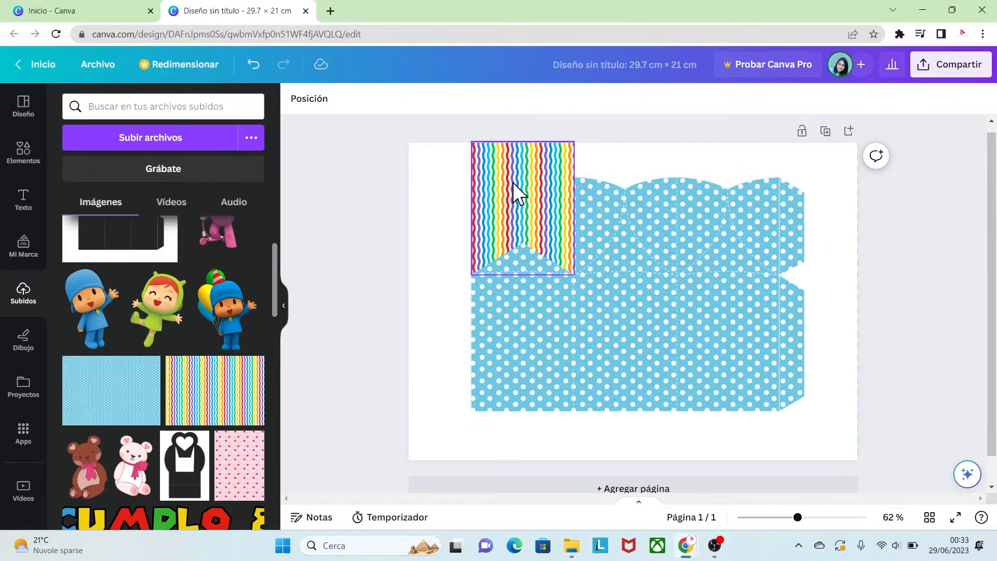
# - Enlarge and reposition the rainbow pattern inside the banner frame
pyautogui.doubleClick(512, 182)
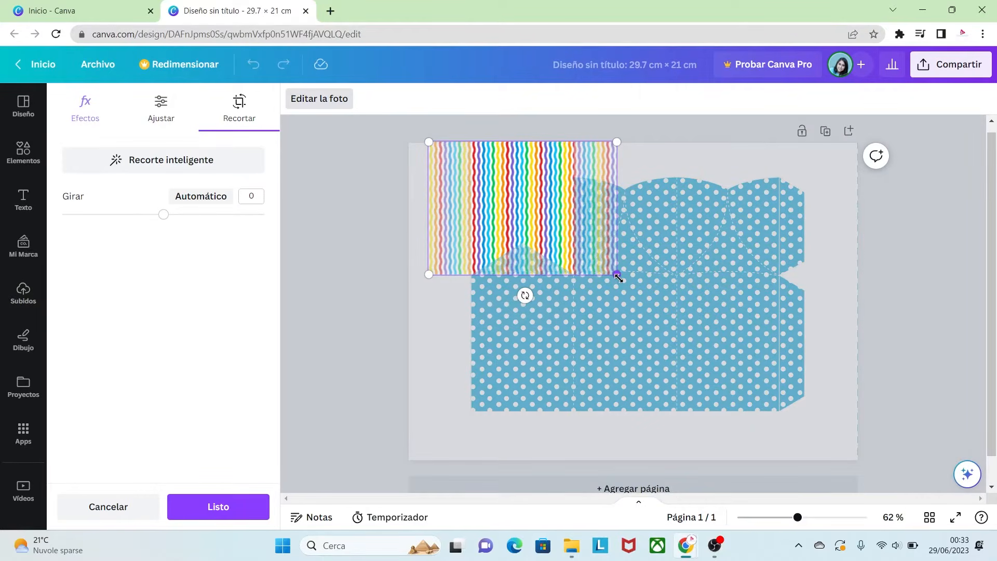
pyautogui.moveTo(617, 276); pyautogui.dragTo(677, 317)
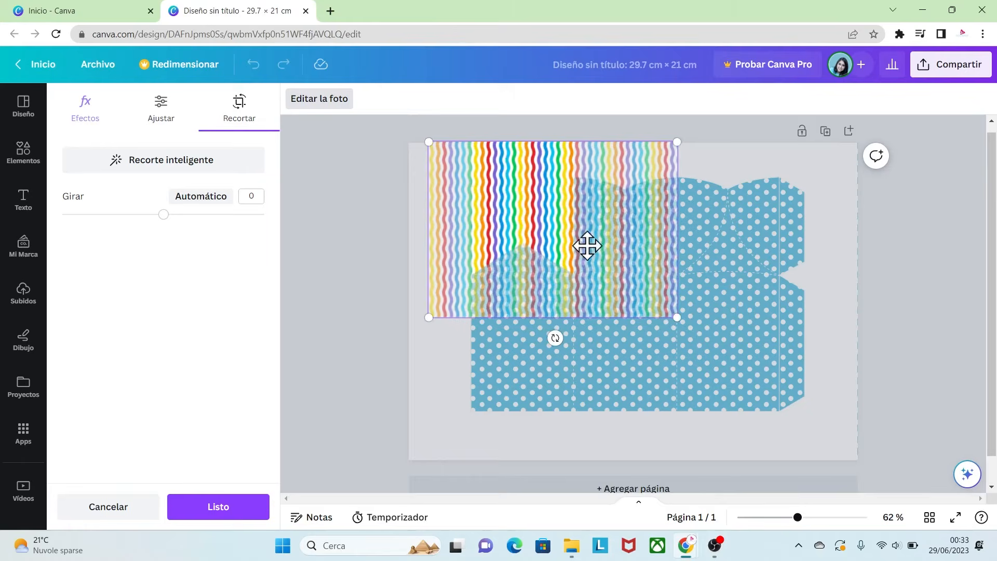
pyautogui.moveTo(588, 246); pyautogui.dragTo(568, 243)
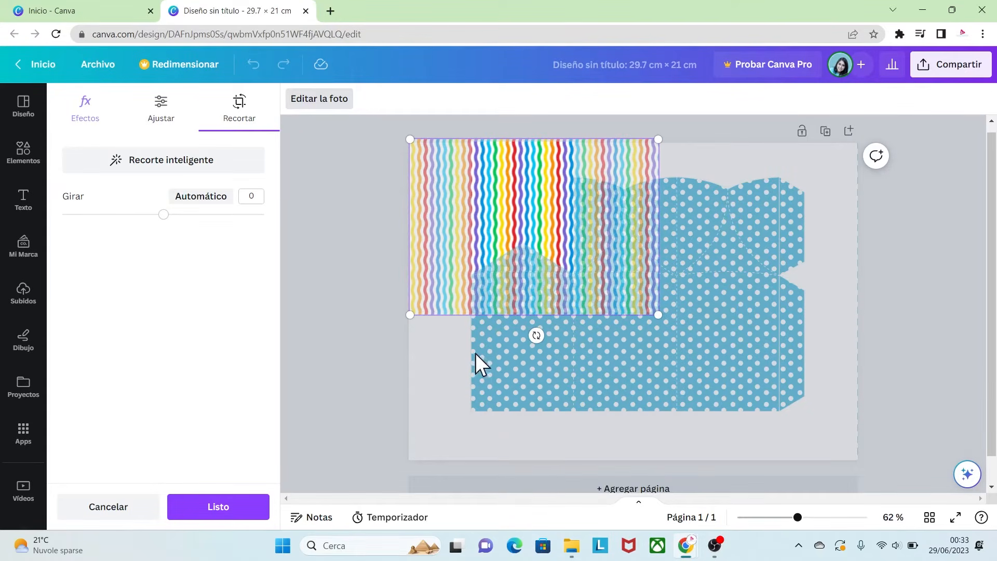
pyautogui.click(447, 368)
pyautogui.click(448, 368)
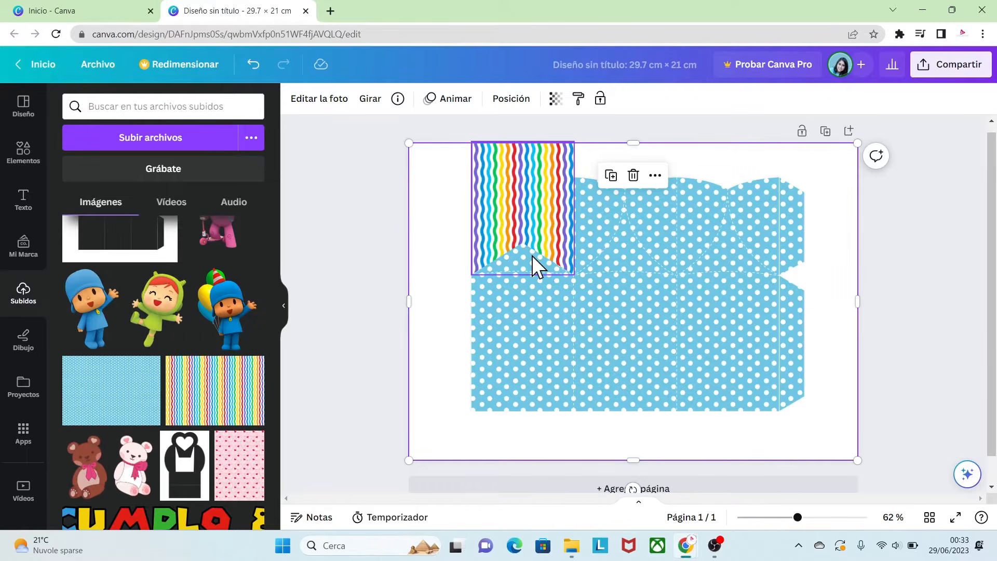
# - Duplicate the filled banner frame twice and line the copies up side by side across the top flaps of the template
pyautogui.moveTo(797, 517); pyautogui.dragTo(806, 517)
pyautogui.scroll(2, 509, 301)
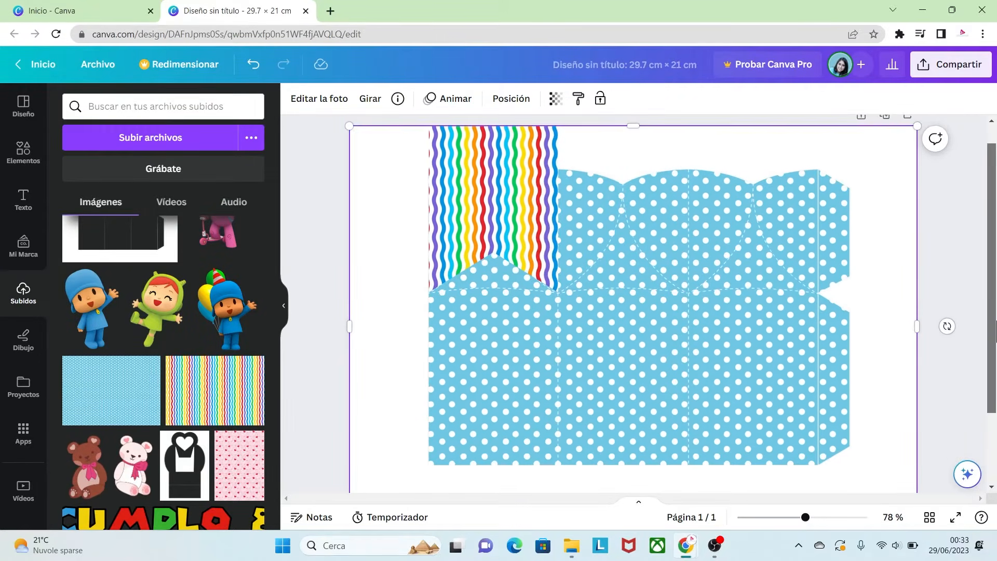
pyautogui.click(510, 223)
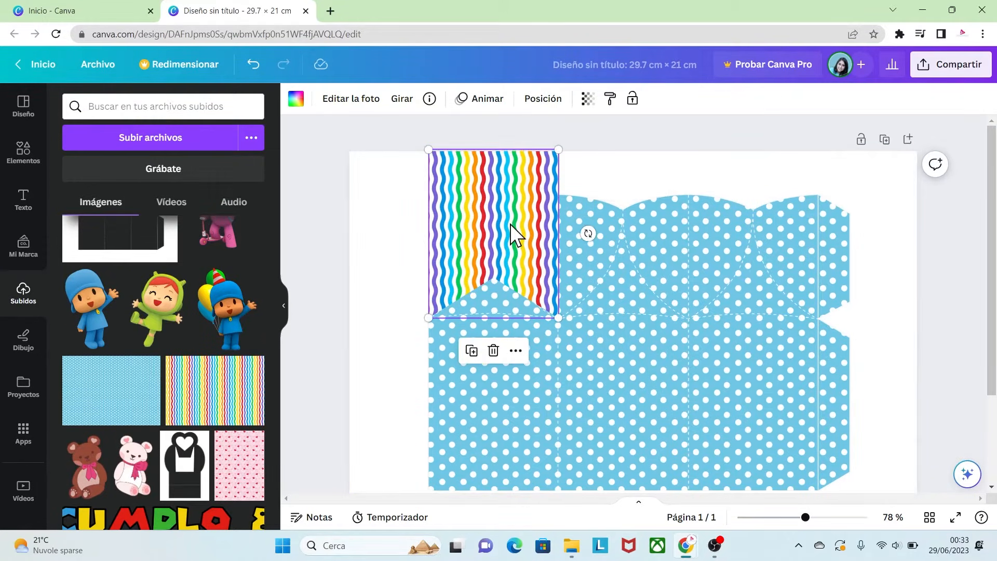
pyautogui.hotkey('ctrl', 'd')
pyautogui.moveTo(507, 232); pyautogui.dragTo(622, 231)
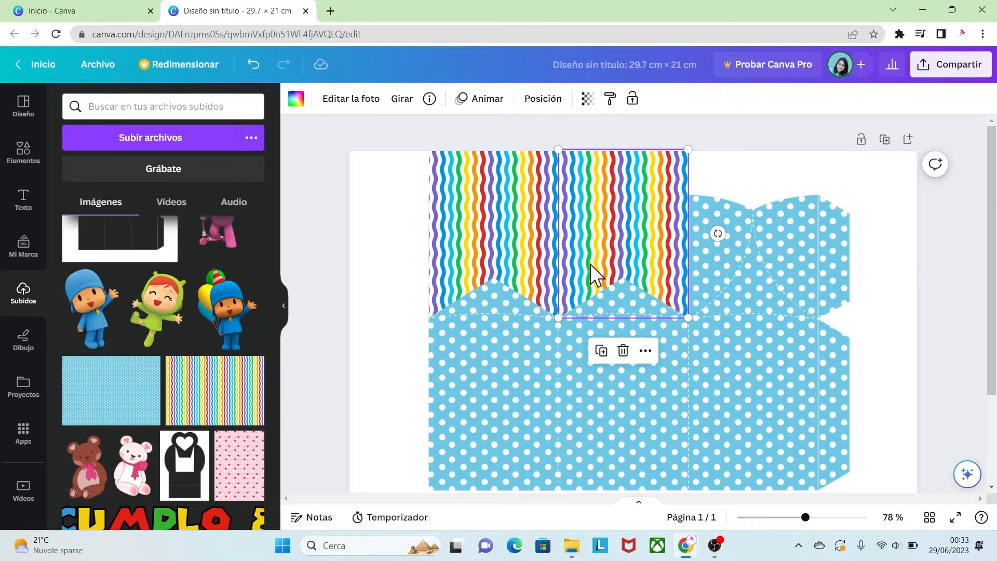
pyautogui.hotkey('ctrl', 'd')
pyautogui.moveTo(592, 272); pyautogui.dragTo(712, 260)
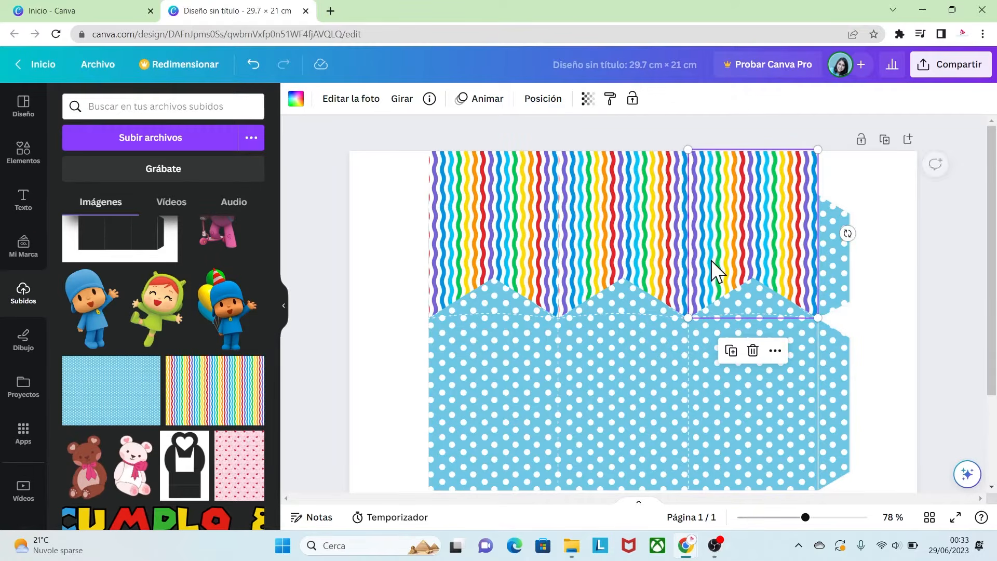
pyautogui.click(948, 342)
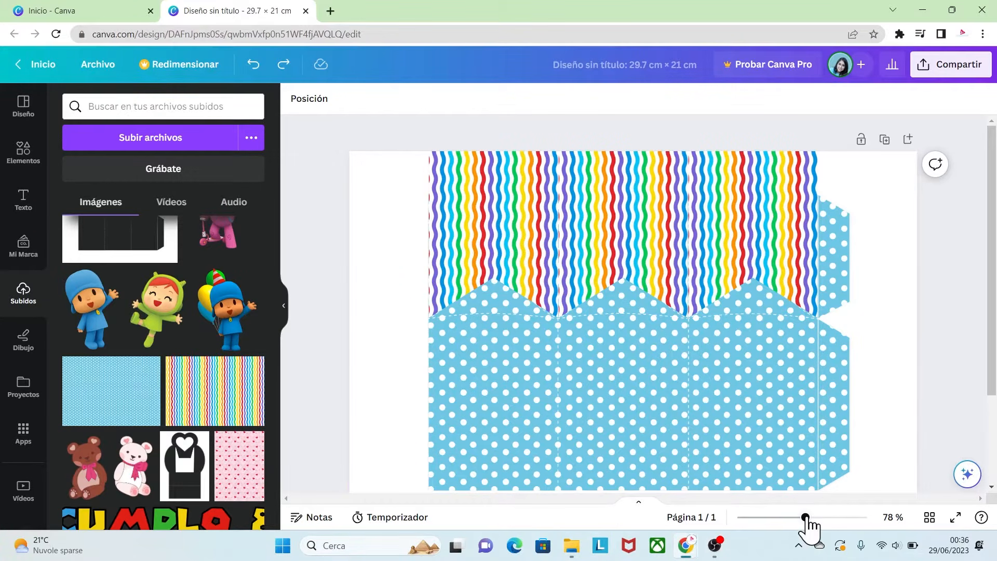
# - Lock the box template image in place on the page
pyautogui.moveTo(806, 518); pyautogui.dragTo(786, 508)
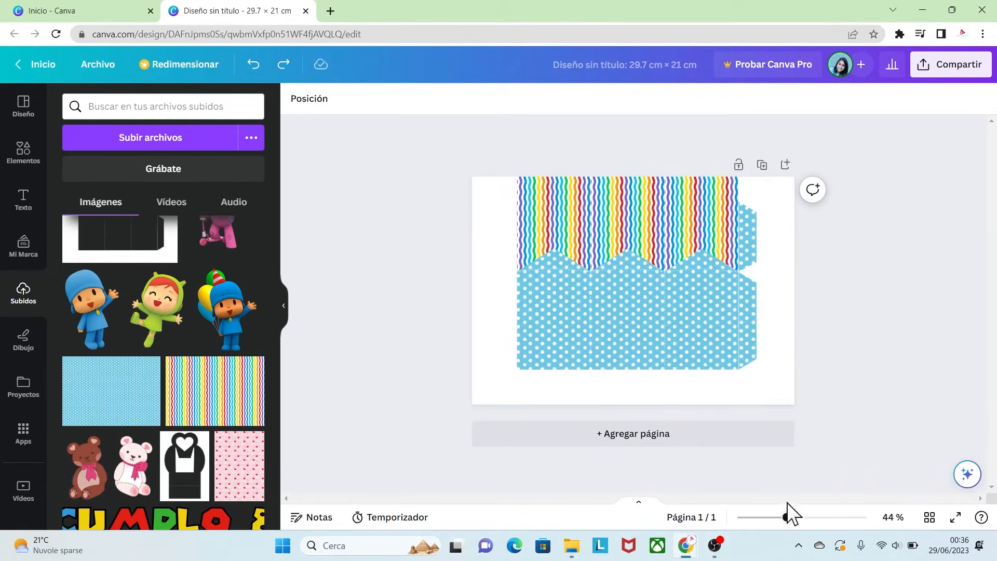
pyautogui.moveTo(836, 412); pyautogui.dragTo(434, 283)
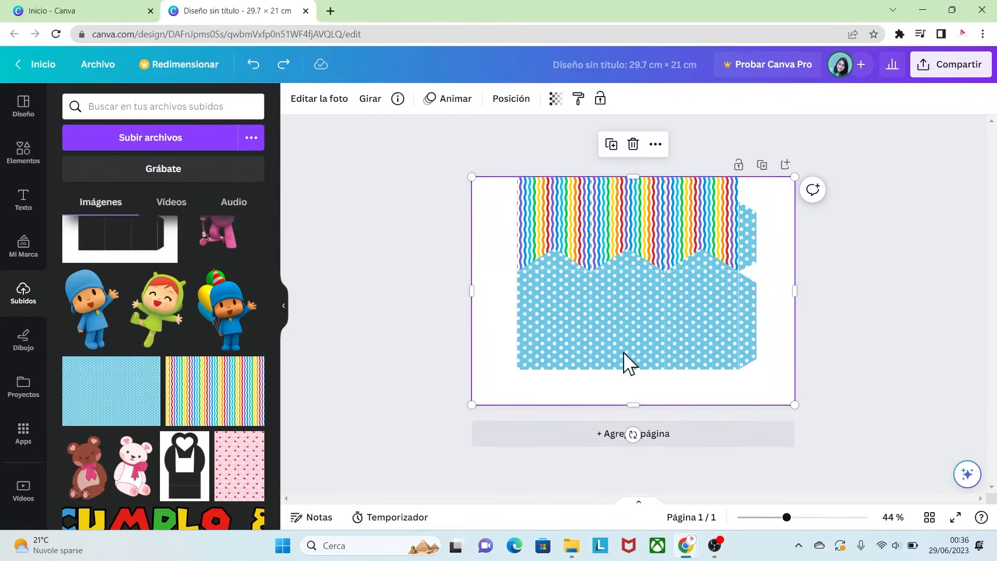
pyautogui.rightClick(649, 334)
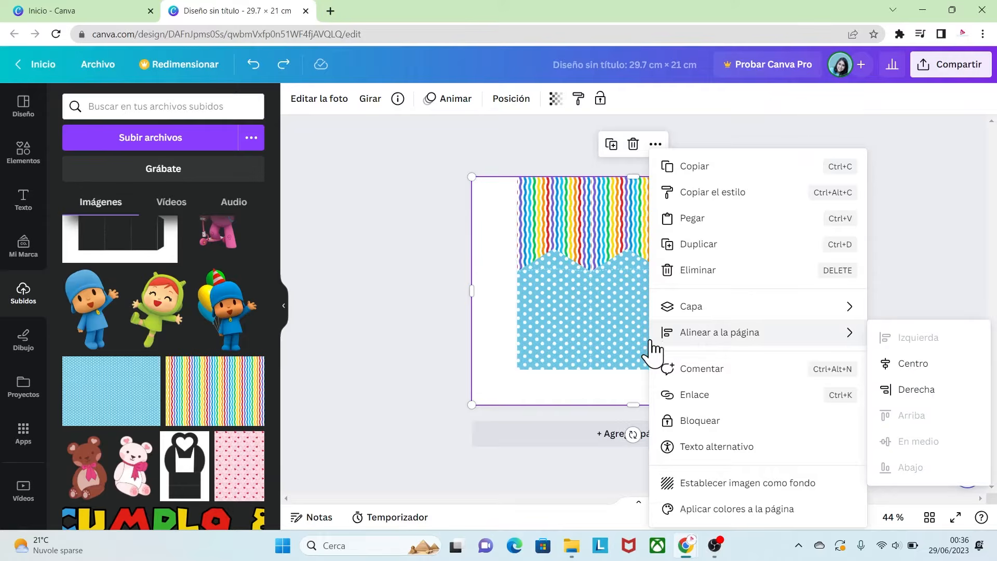
pyautogui.click(672, 420)
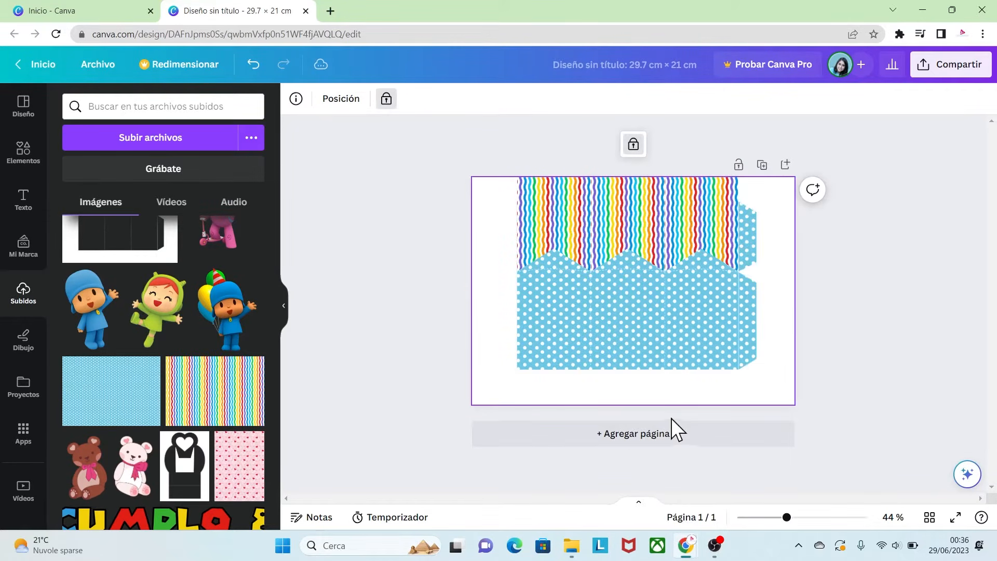
pyautogui.click(820, 343)
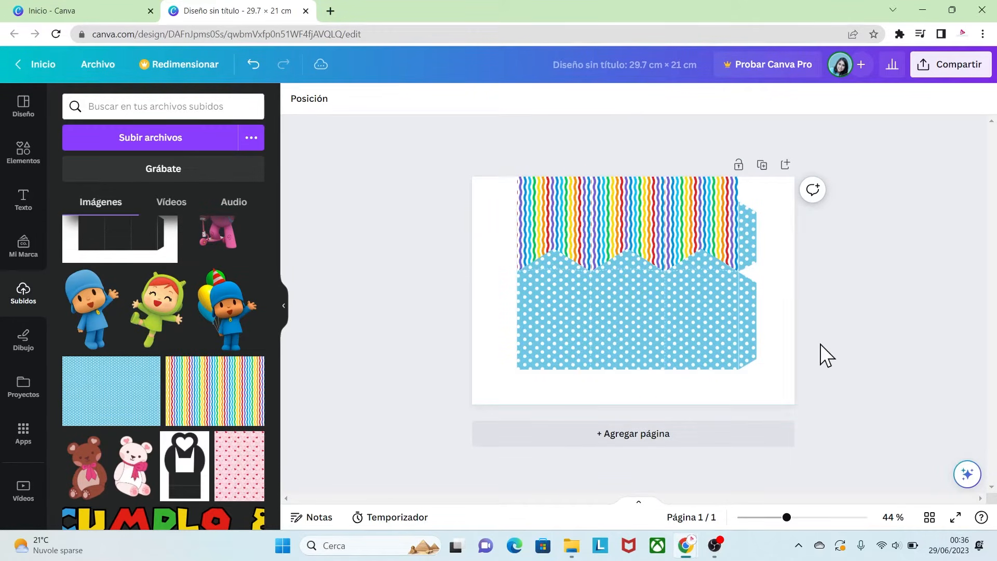
# - Group the three rainbow banners and send the group one layer backward behind the template
pyautogui.moveTo(819, 274); pyautogui.dragTo(509, 193)
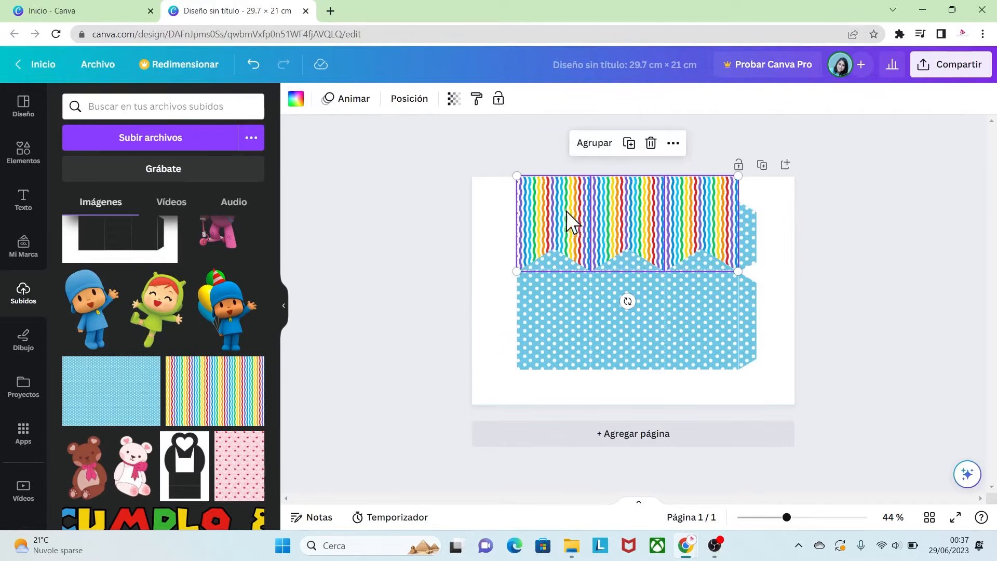
pyautogui.click(598, 146)
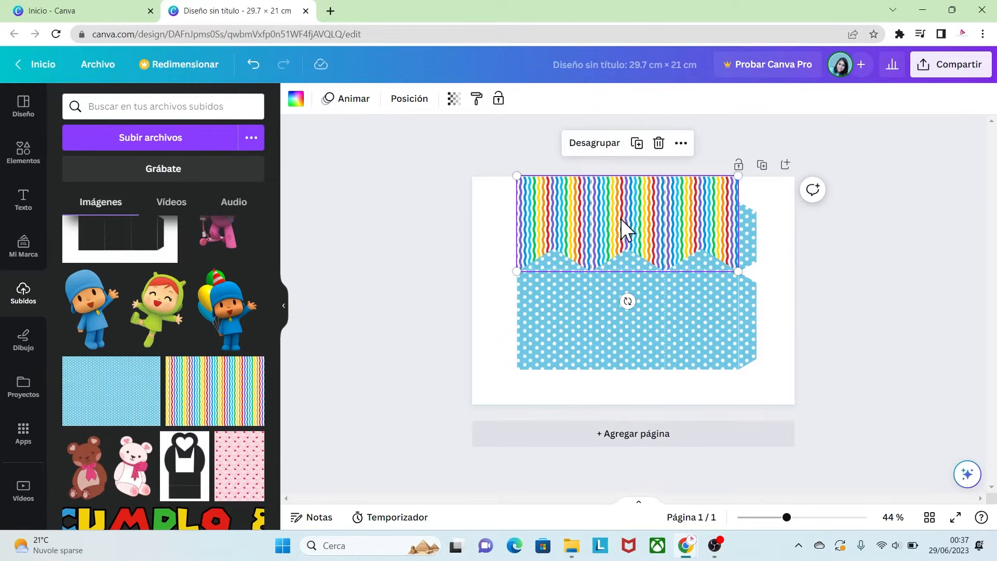
pyautogui.click(616, 202)
pyautogui.rightClick(617, 202)
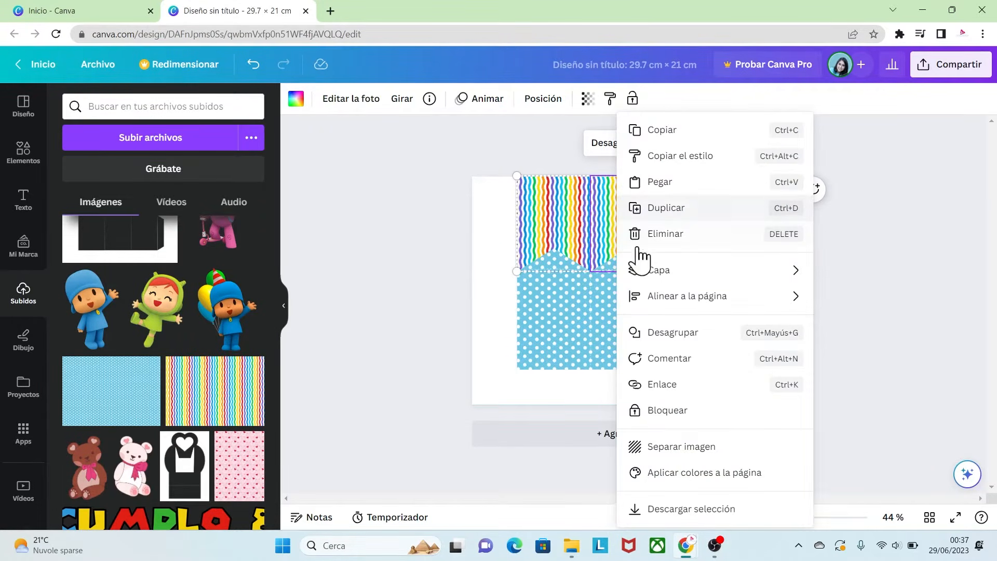
pyautogui.moveTo(656, 275)
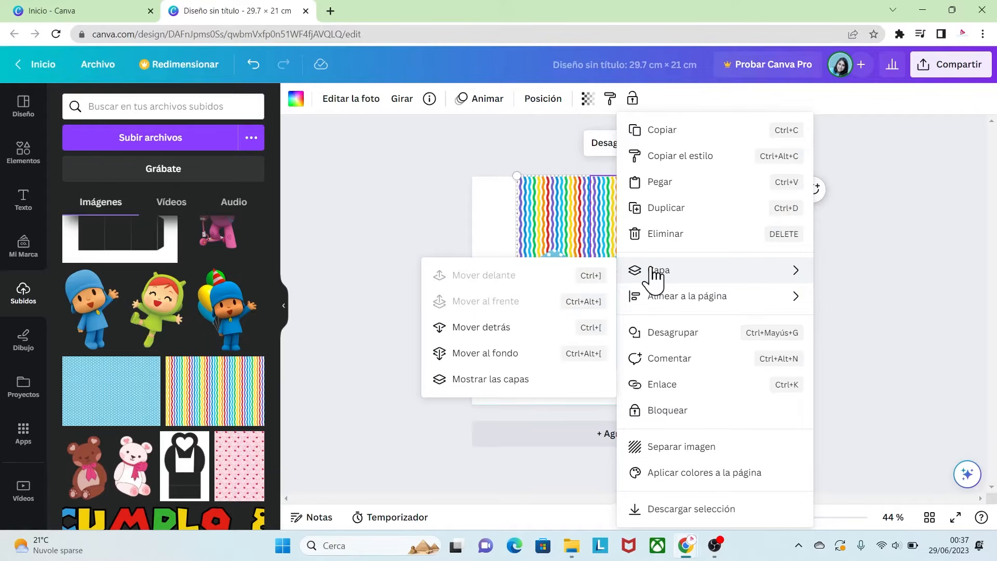
pyautogui.click(482, 329)
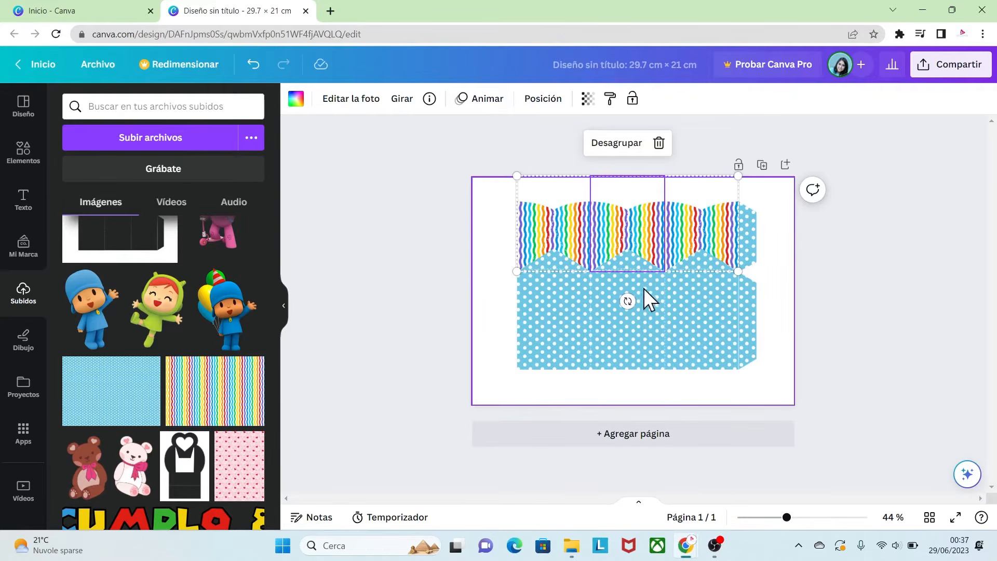
pyautogui.click(823, 320)
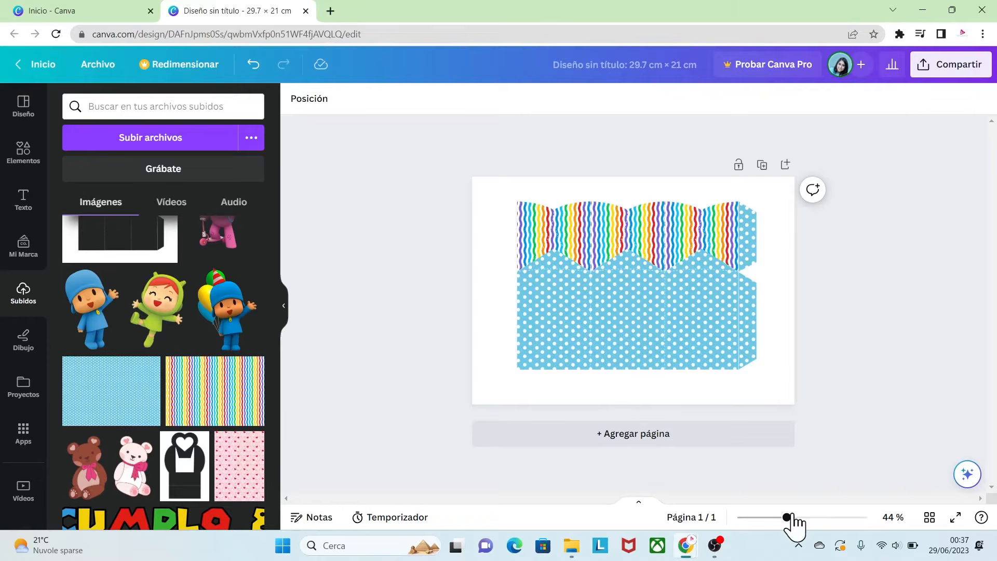
# - Add the uploaded triangles image PLANTILLA 02.png and enlarge it to cover the whole page over the template
pyautogui.moveTo(788, 517); pyautogui.dragTo(807, 518)
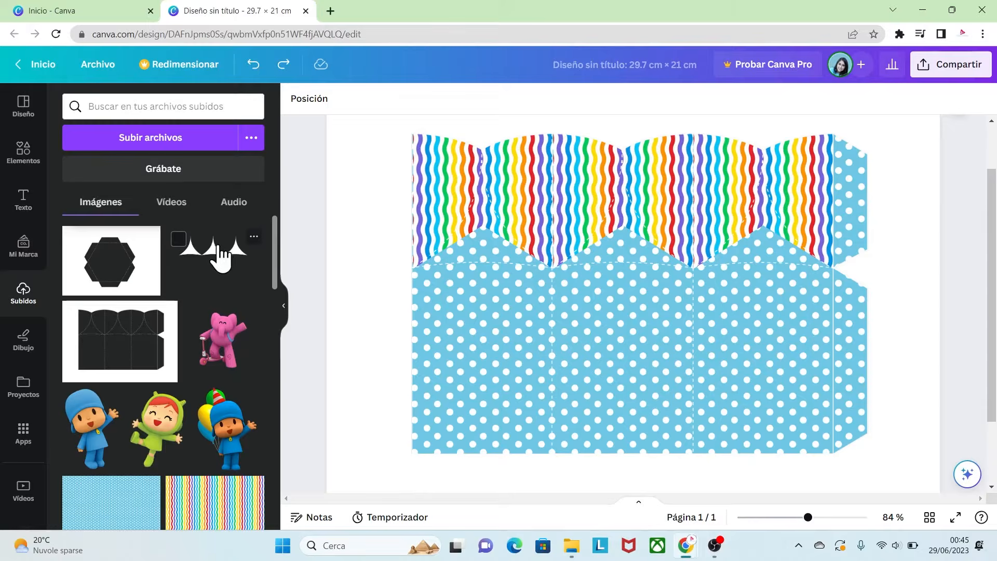
pyautogui.click(254, 237)
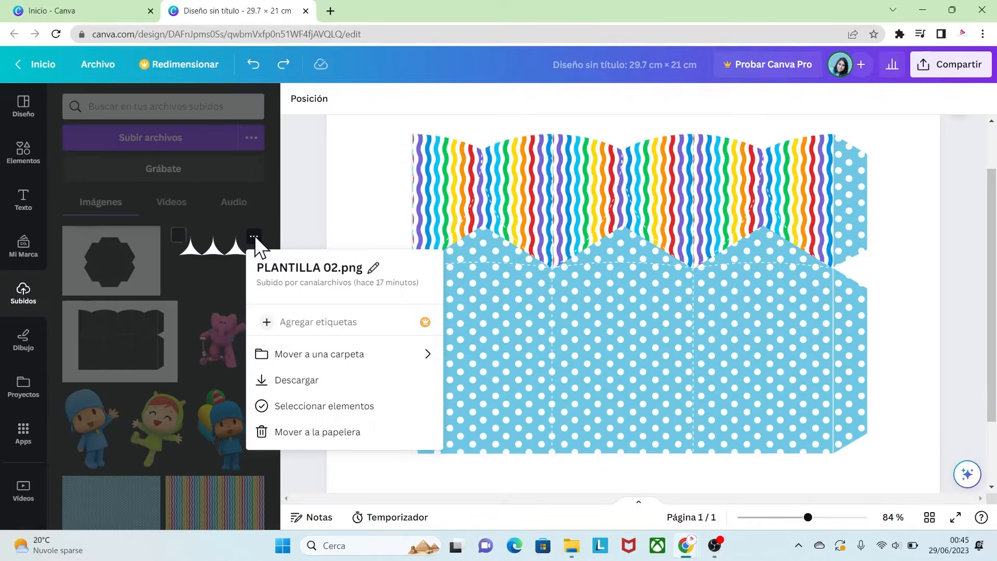
pyautogui.click(238, 269)
pyautogui.click(211, 255)
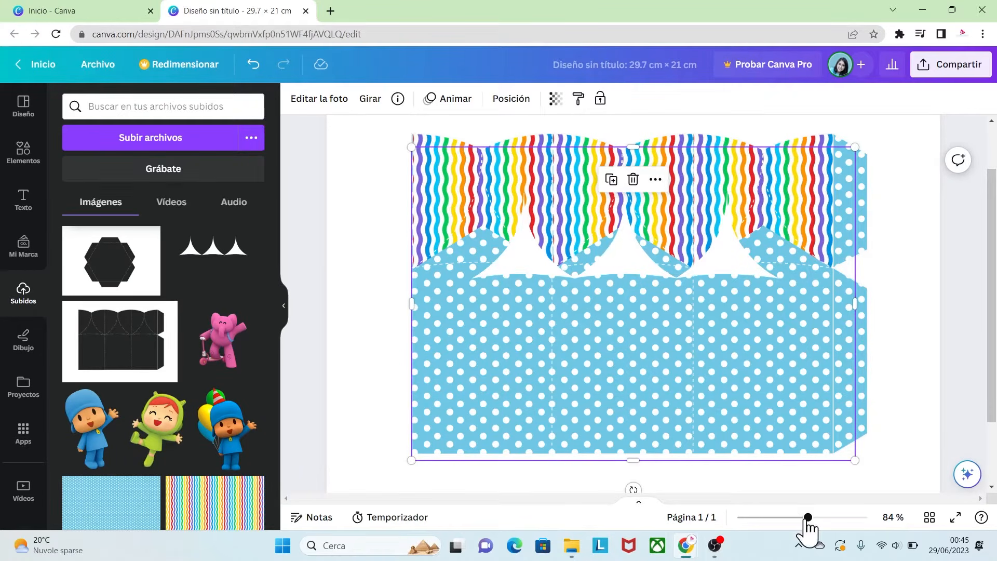
pyautogui.moveTo(807, 517); pyautogui.dragTo(797, 517)
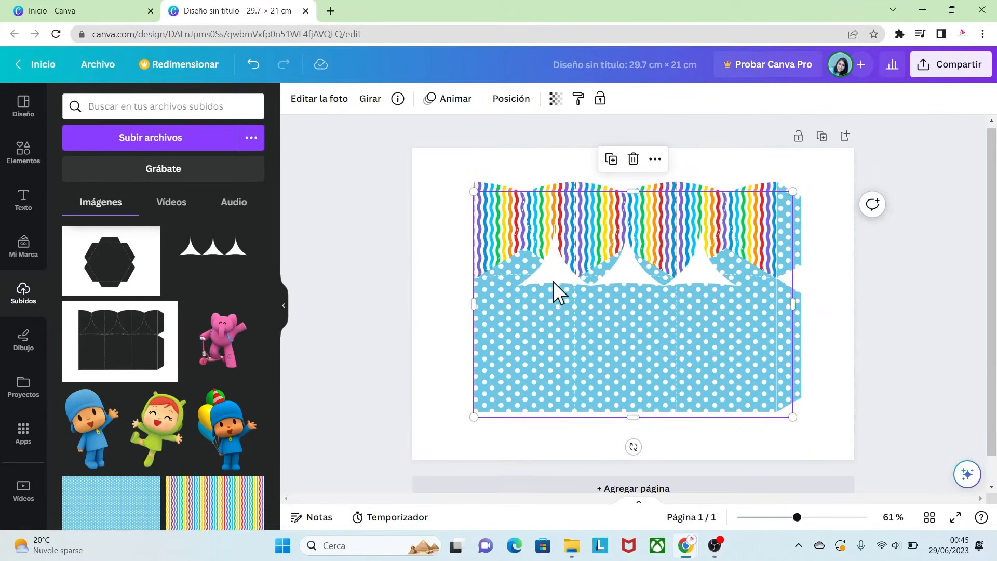
pyautogui.moveTo(549, 267); pyautogui.dragTo(487, 223)
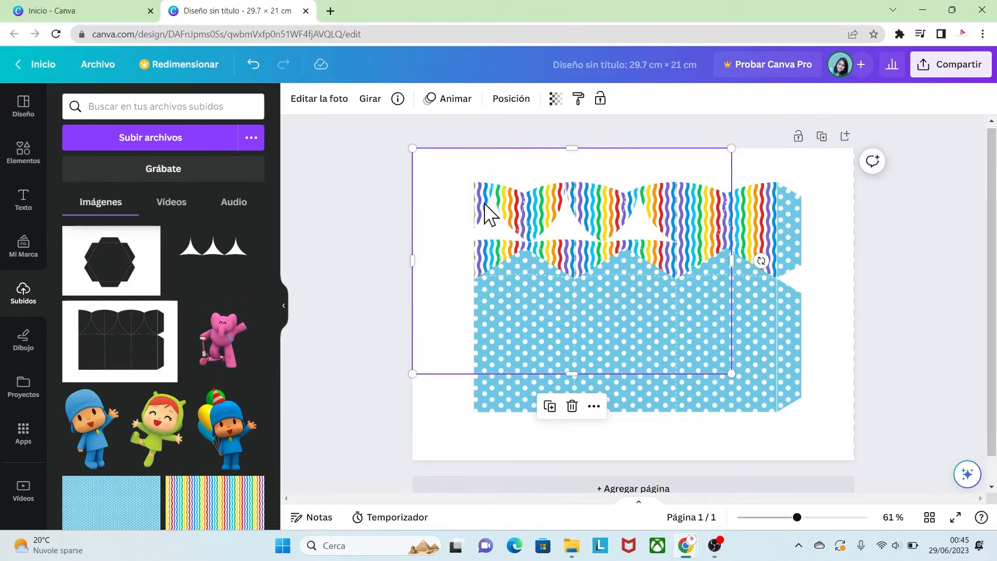
pyautogui.moveTo(731, 373); pyautogui.dragTo(858, 452)
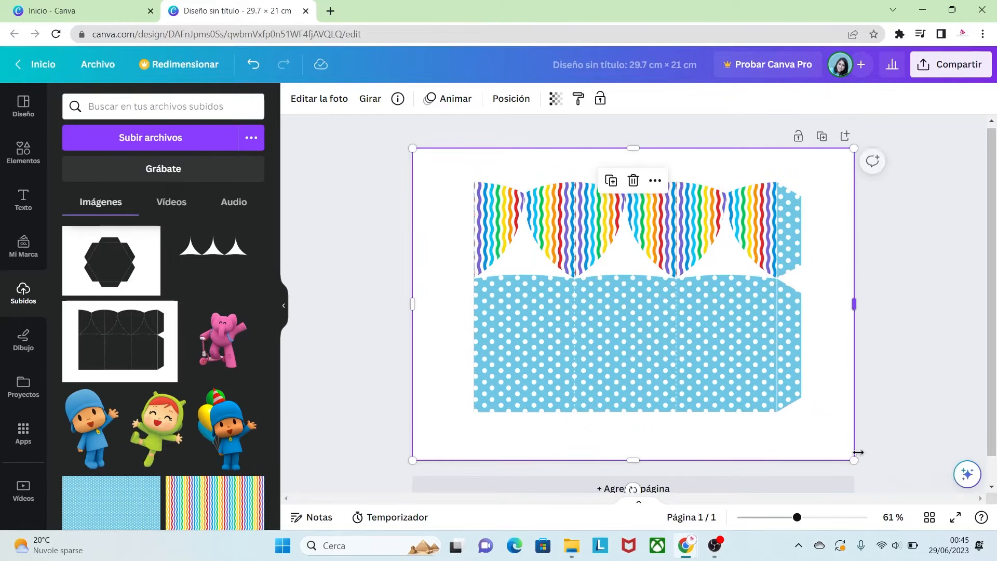
pyautogui.click(905, 416)
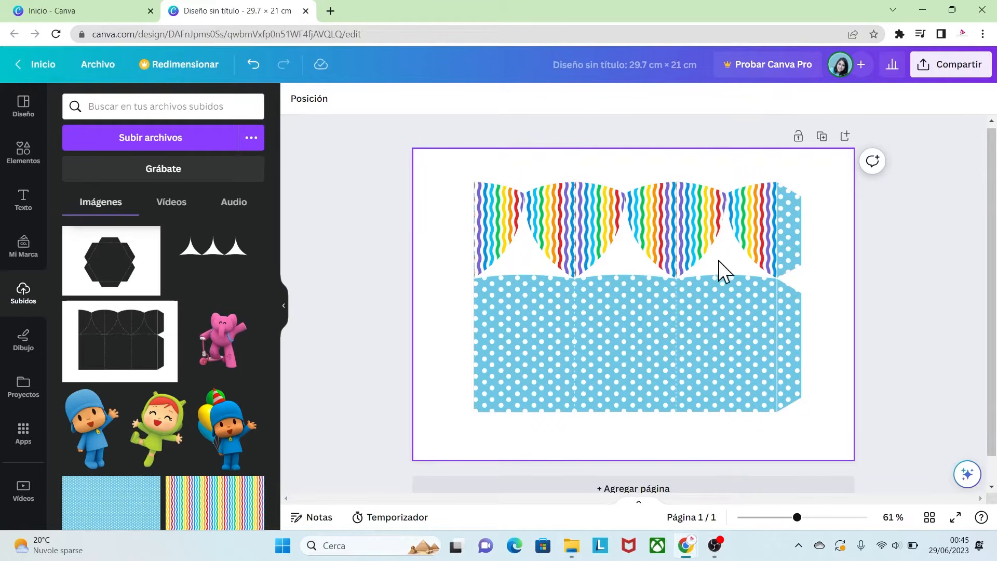
# - Apply the Heatwave filter from the Color Pop filters to the triangles image
pyautogui.click(525, 261)
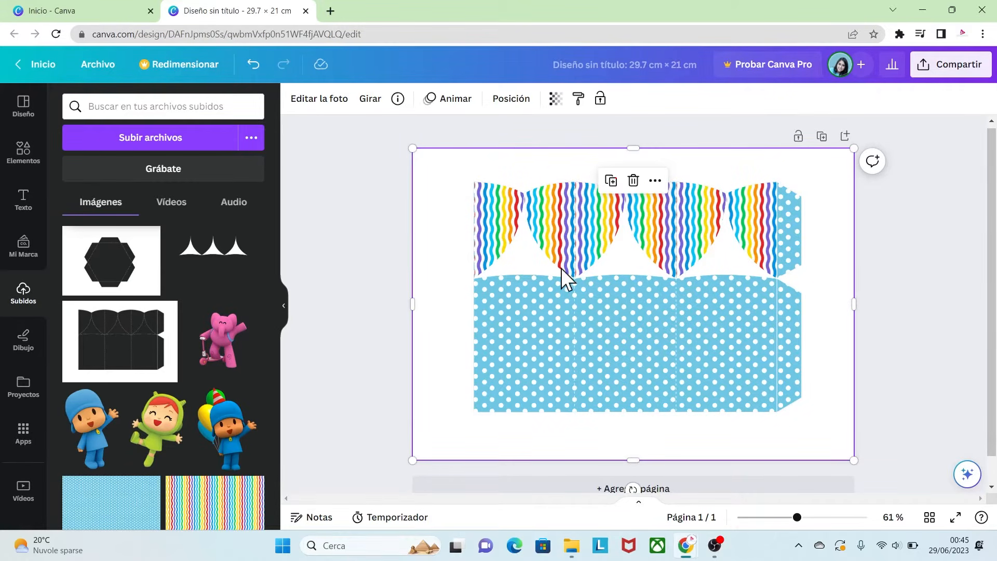
pyautogui.click(348, 100)
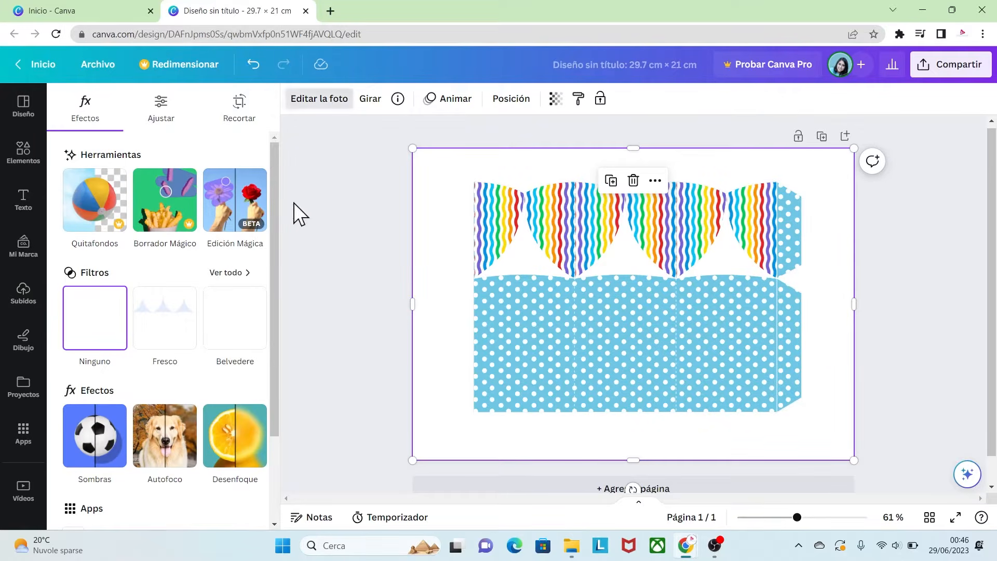
pyautogui.click(236, 274)
pyautogui.moveTo(274, 222); pyautogui.dragTo(218, 491)
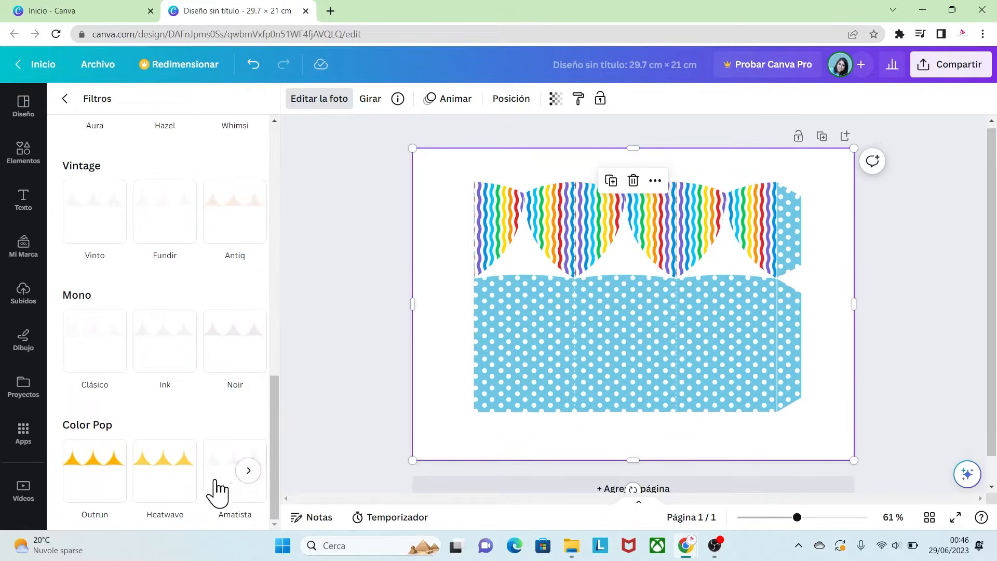
pyautogui.click(166, 477)
pyautogui.click(753, 366)
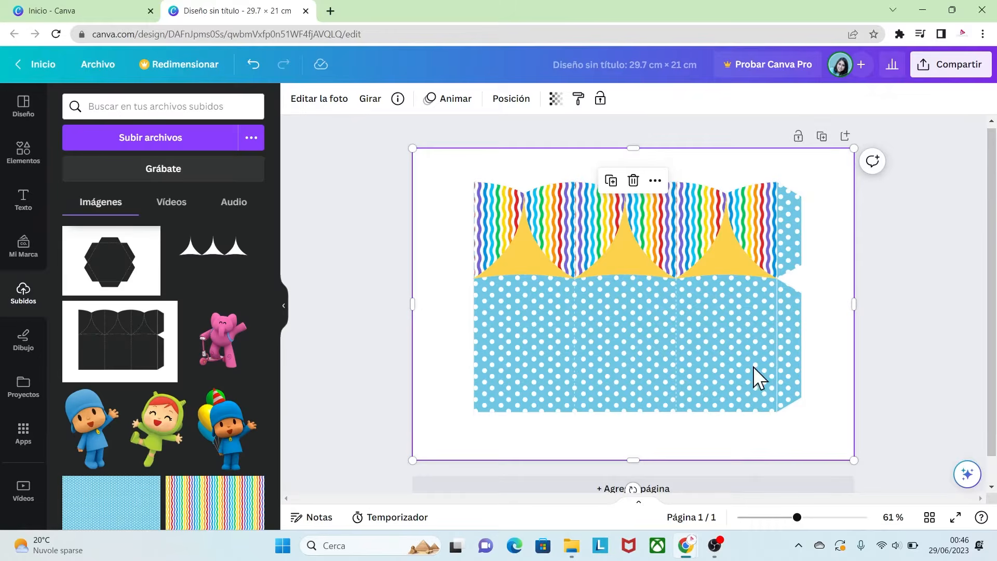
pyautogui.click(896, 385)
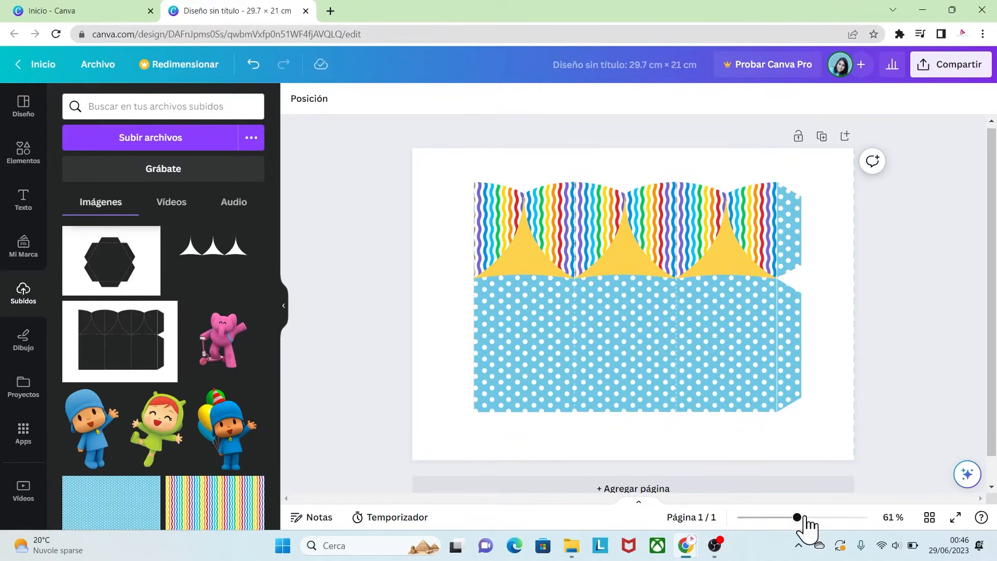
# - Add the pink elephant on a scooter image, shrink it and place it on the right panel of the box
pyautogui.moveTo(806, 518); pyautogui.dragTo(810, 518)
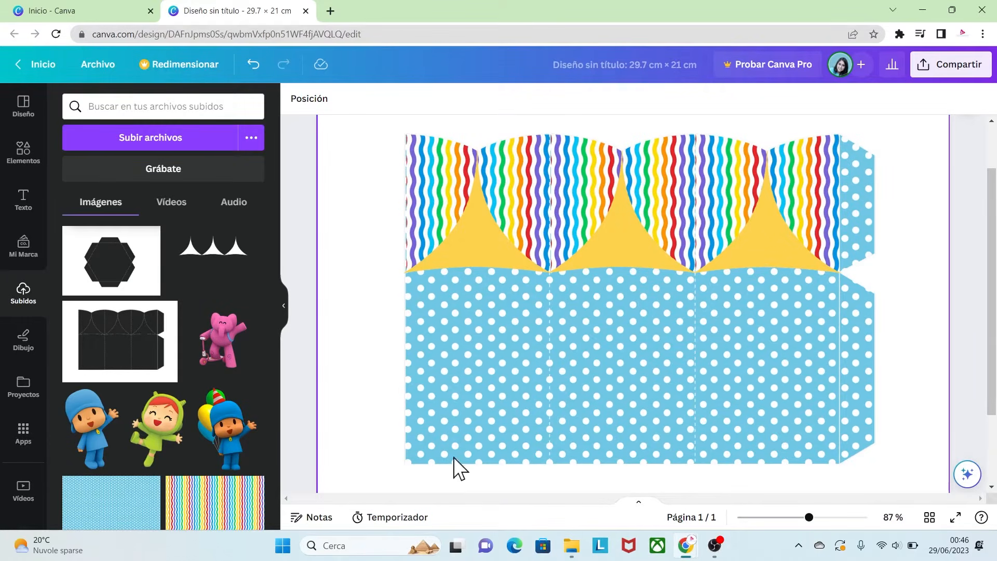
pyautogui.click(214, 353)
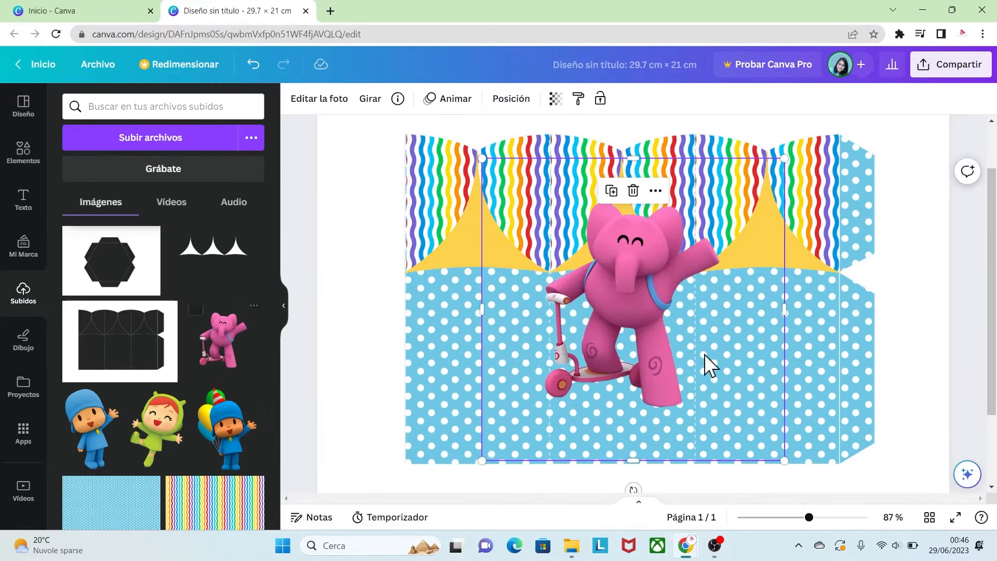
pyautogui.moveTo(649, 283); pyautogui.dragTo(758, 301)
pyautogui.moveTo(597, 178); pyautogui.dragTo(702, 285)
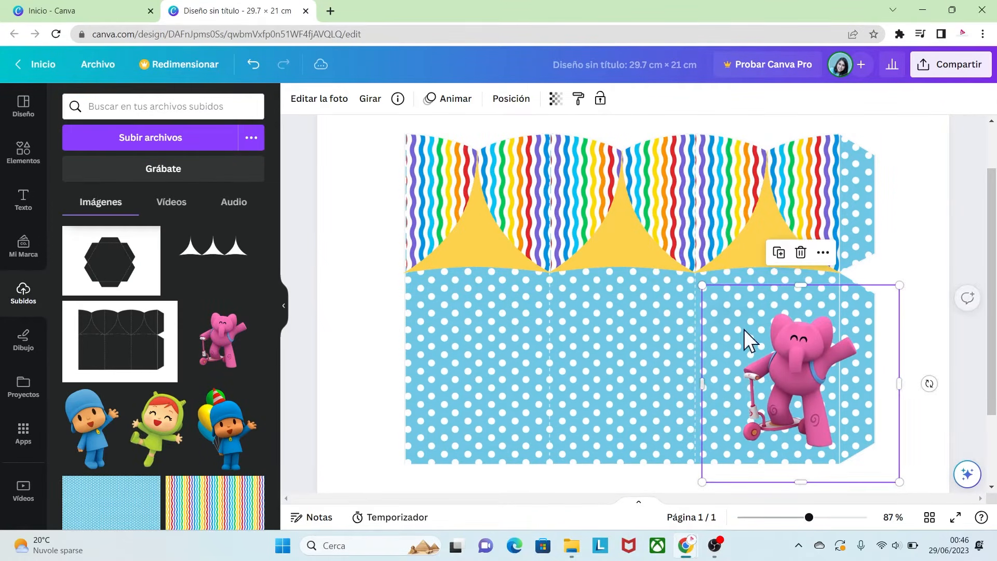
pyautogui.moveTo(786, 366); pyautogui.dragTo(759, 356)
pyautogui.moveTo(872, 470); pyautogui.dragTo(858, 457)
pyautogui.moveTo(756, 334); pyautogui.dragTo(763, 338)
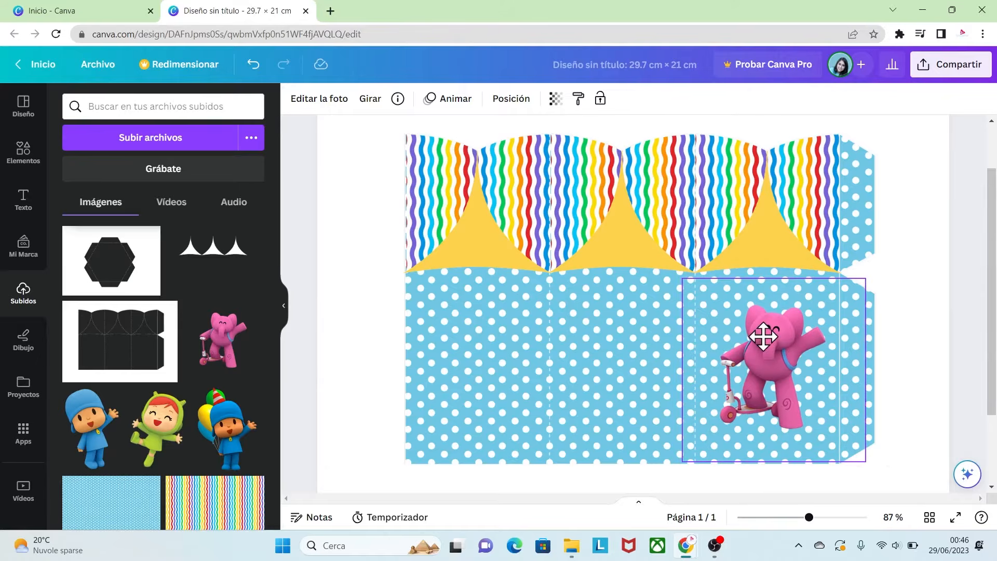
# - Add the waving Pocoyo image, shrink it and place it on the middle panel of the box
pyautogui.click(108, 445)
pyautogui.moveTo(514, 146); pyautogui.dragTo(623, 296)
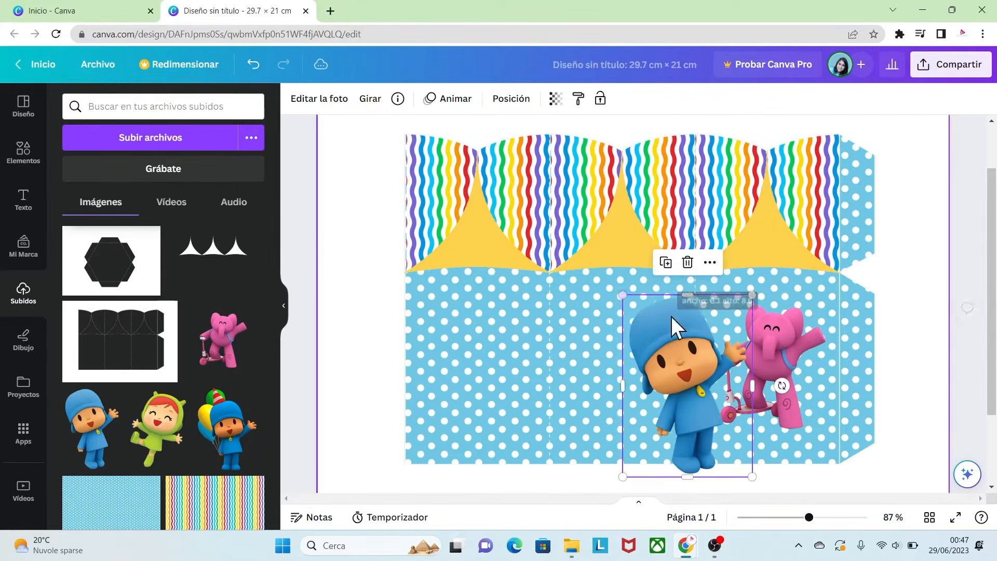
pyautogui.moveTo(674, 327); pyautogui.dragTo(609, 310)
pyautogui.moveTo(687, 461); pyautogui.dragTo(653, 412)
pyautogui.moveTo(610, 355); pyautogui.dragTo(623, 379)
# - Add the green-hooded Nina image, shrink it and place it on the left panel of the box
pyautogui.click(163, 432)
pyautogui.moveTo(526, 167); pyautogui.dragTo(597, 263)
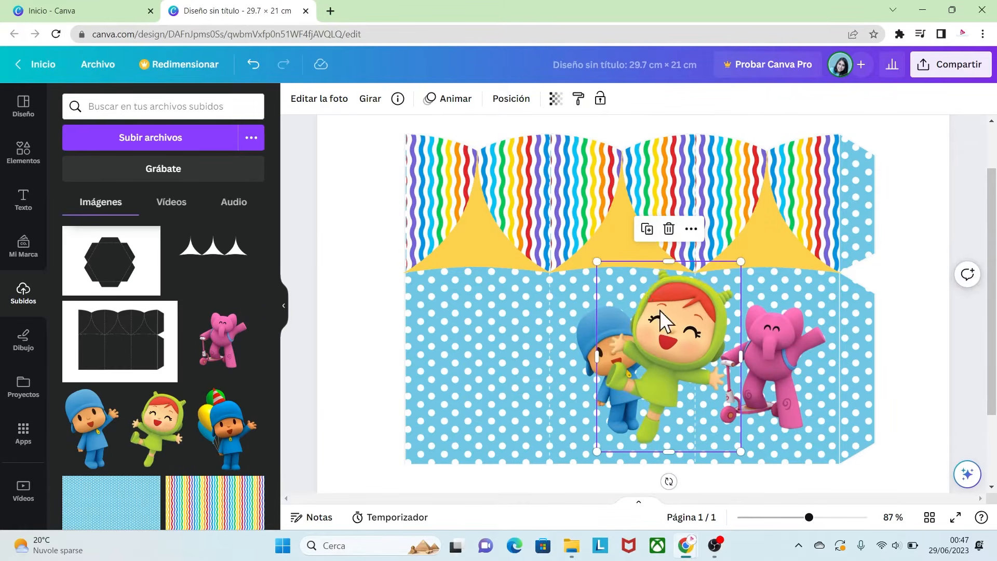
pyautogui.moveTo(660, 316); pyautogui.dragTo(486, 317)
pyautogui.moveTo(423, 263); pyautogui.dragTo(462, 315)
pyautogui.moveTo(519, 366); pyautogui.dragTo(482, 351)
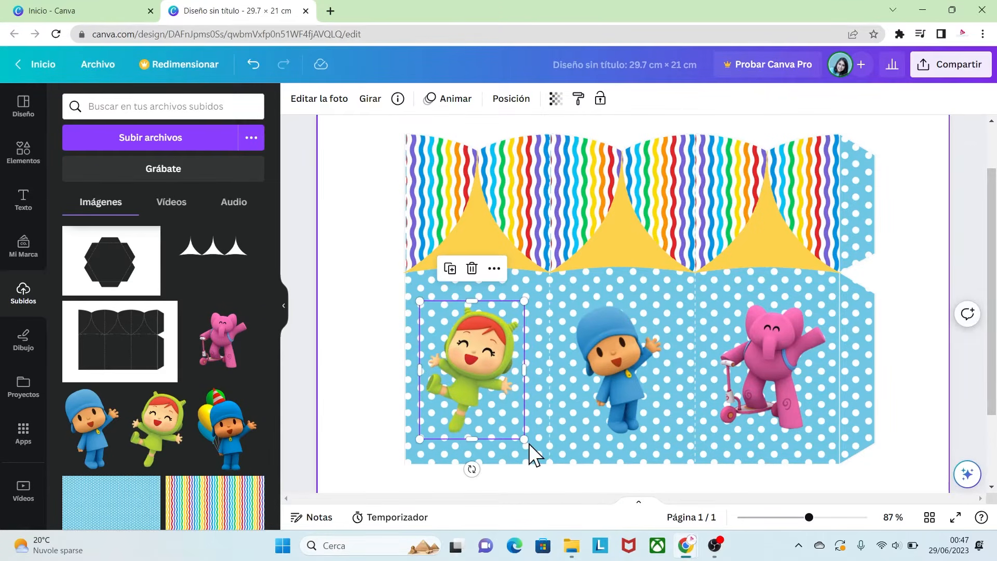
# - Adjust the size and position of the Nina image on the left panel of the box
pyautogui.moveTo(529, 439); pyautogui.dragTo(524, 431)
pyautogui.moveTo(477, 362); pyautogui.dragTo(473, 366)
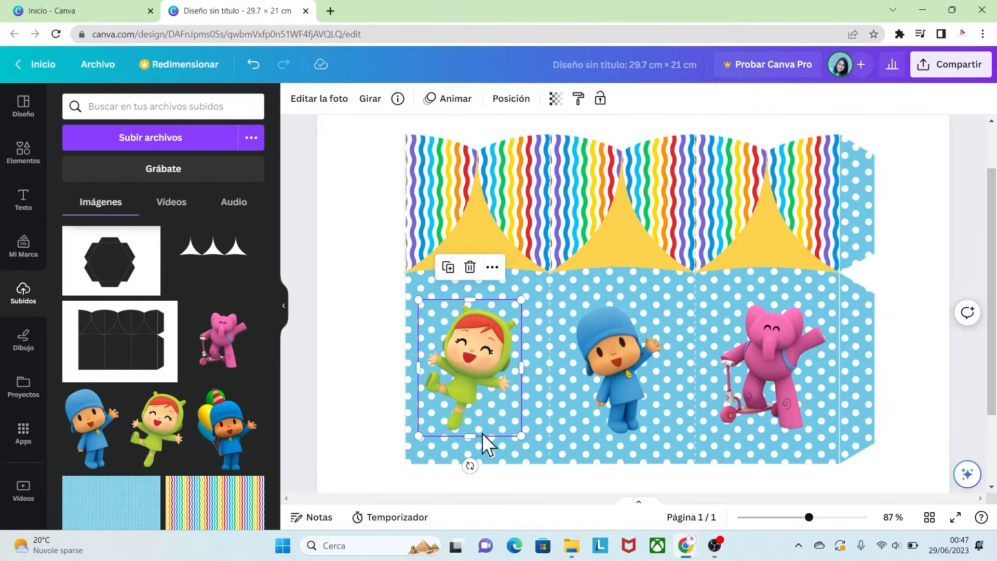
pyautogui.moveTo(470, 461); pyautogui.dragTo(494, 447)
pyautogui.click(917, 435)
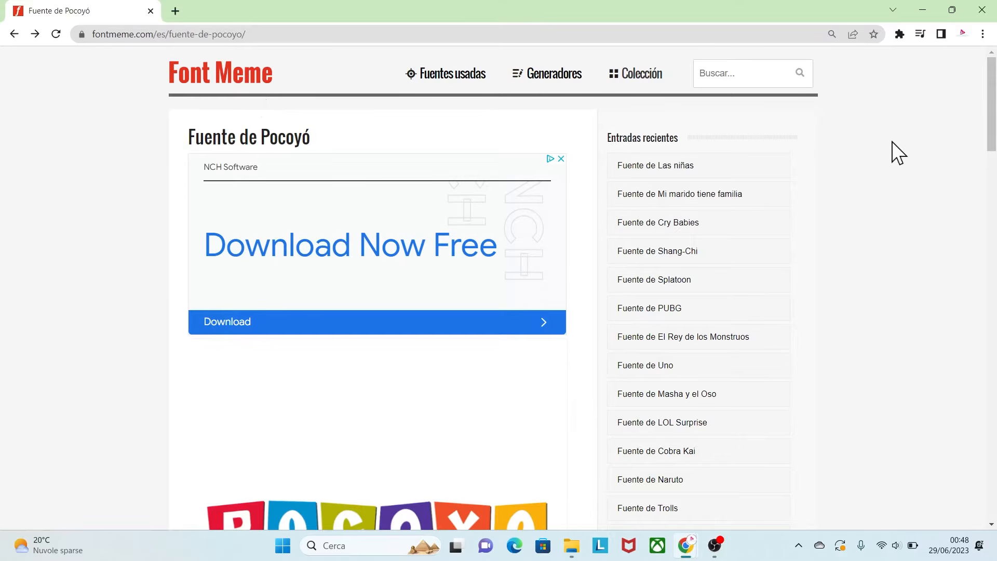
# - Generate the name ROCCO in the POCOYO TV font at size 158 on the Font Meme Pocoyo font page
pyautogui.moveTo(989, 111); pyautogui.dragTo(970, 310)
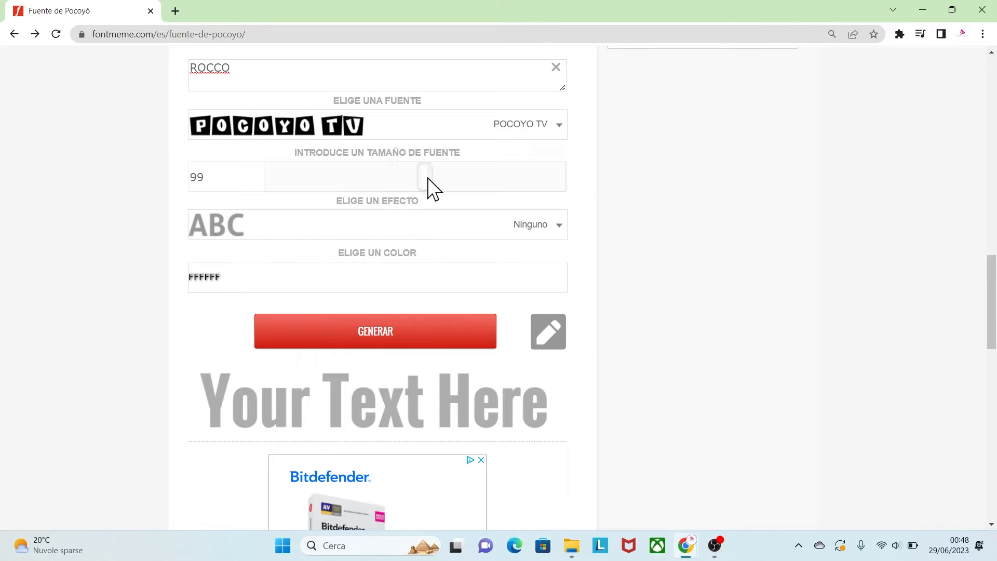
pyautogui.click(372, 343)
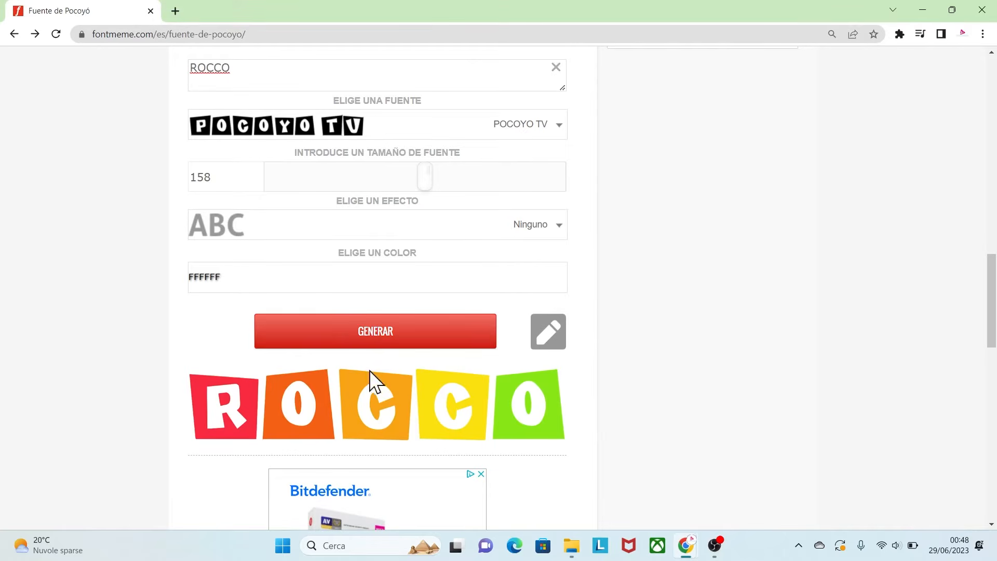
pyautogui.moveTo(320, 393)
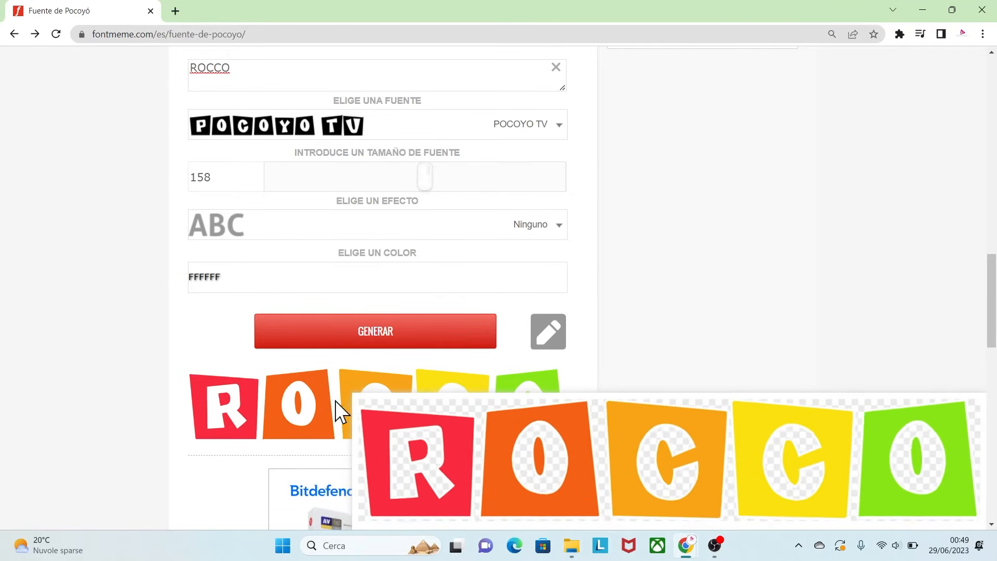
# - Add a FFFFFF background with border thickness 4 to the generated ROCCO image
pyautogui.click(550, 339)
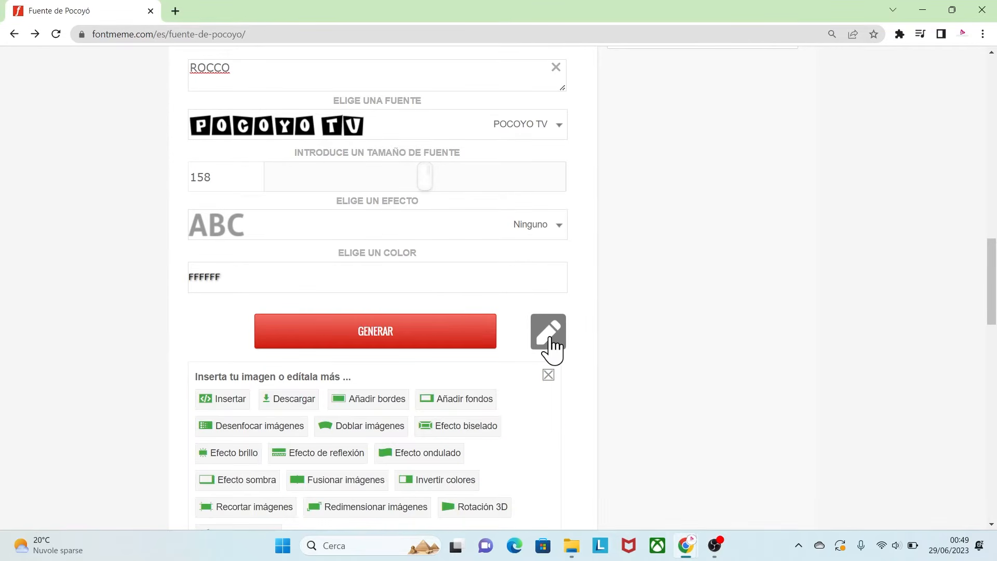
pyautogui.click(462, 413)
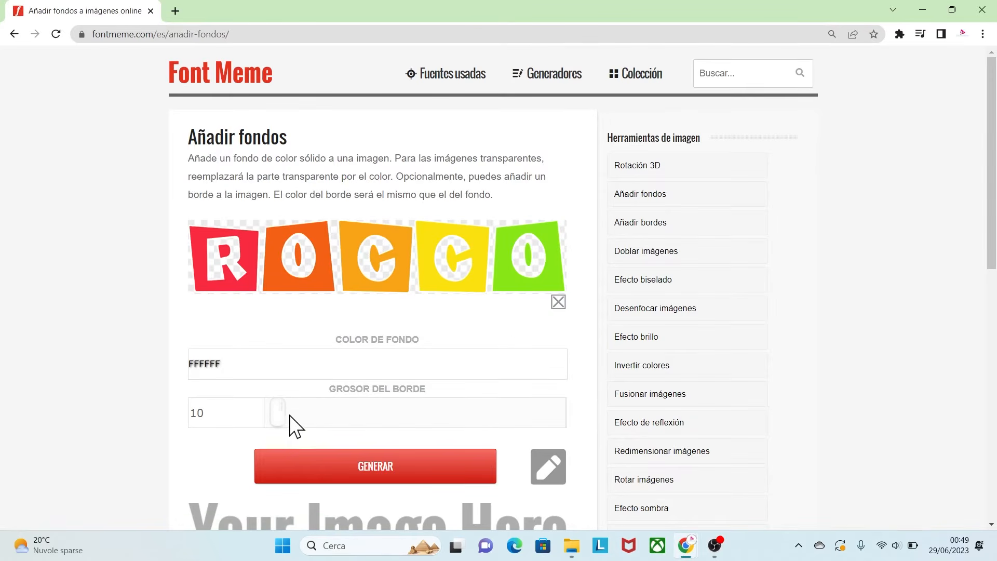
pyautogui.click(357, 468)
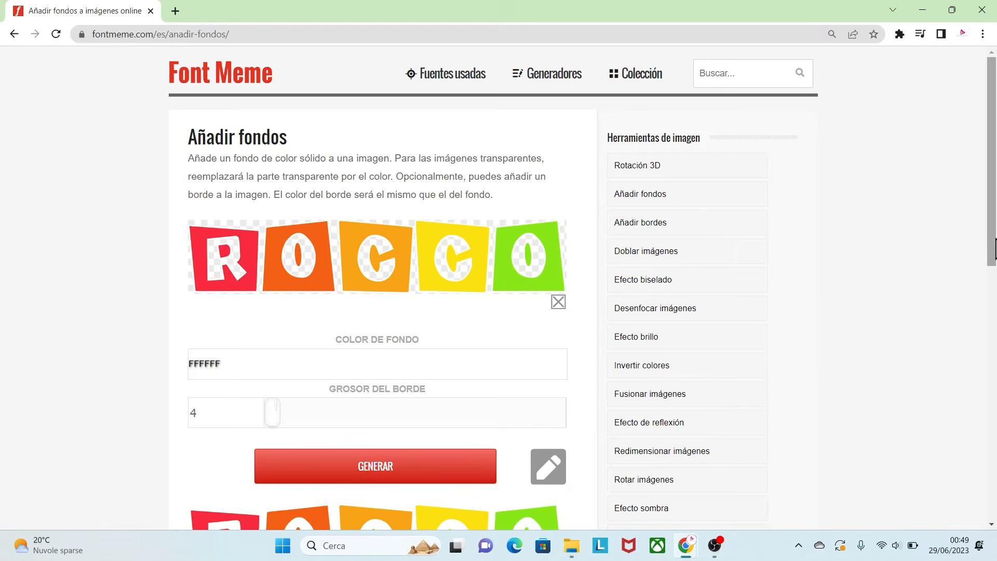
# - Download the ROCCO image with its white background as a PNG
pyautogui.scroll(-3, 994, 249)
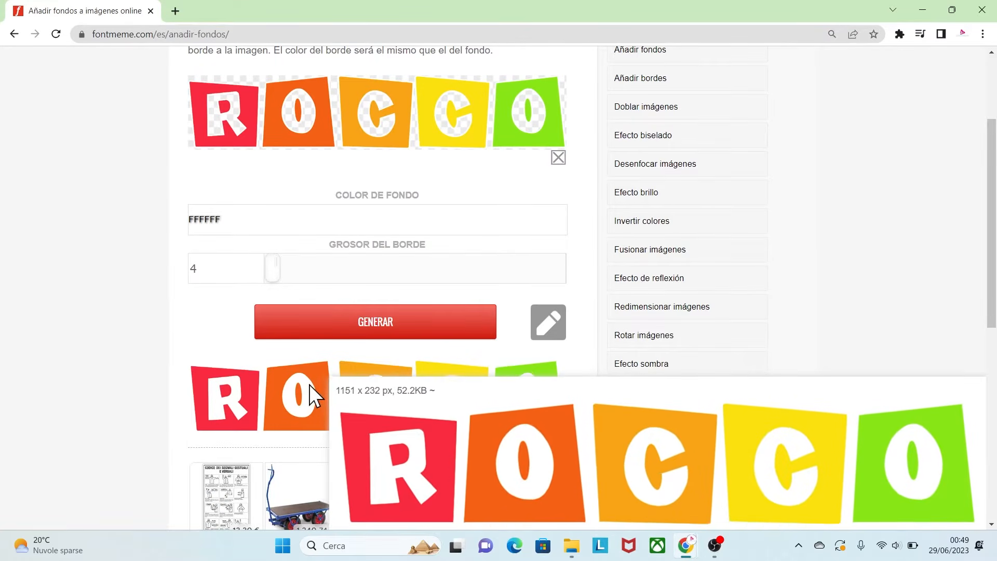
pyautogui.click(544, 327)
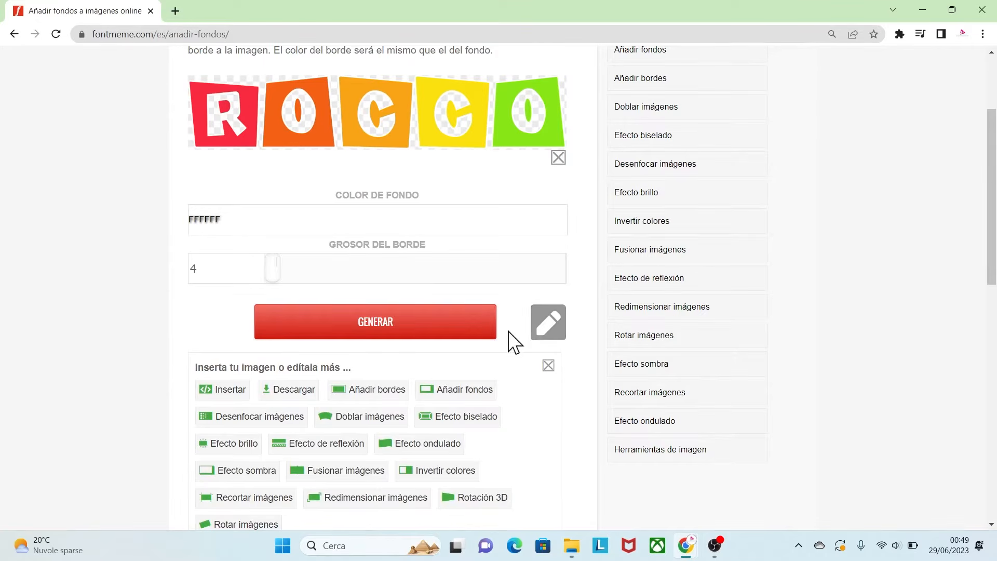
pyautogui.click(290, 392)
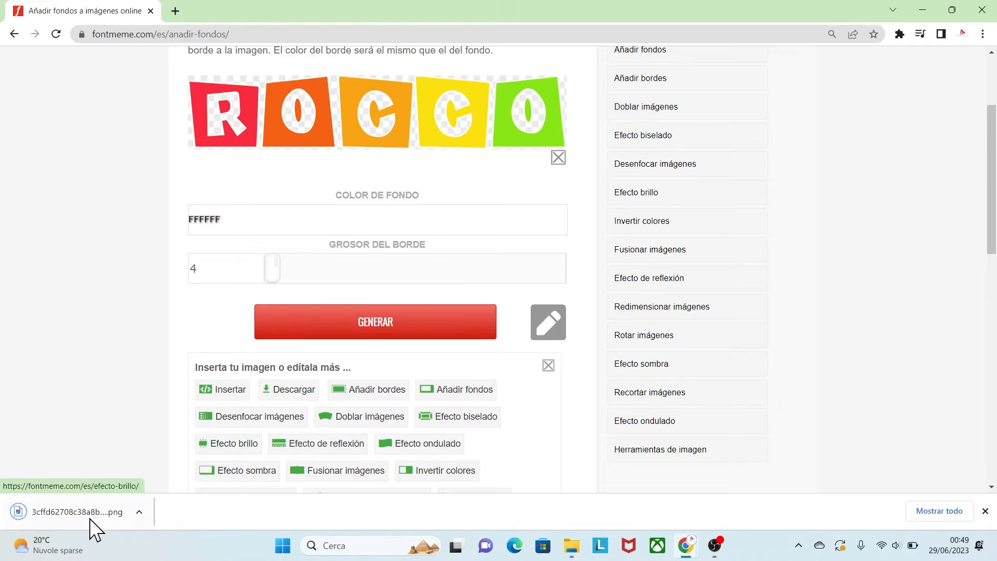
pyautogui.click(87, 508)
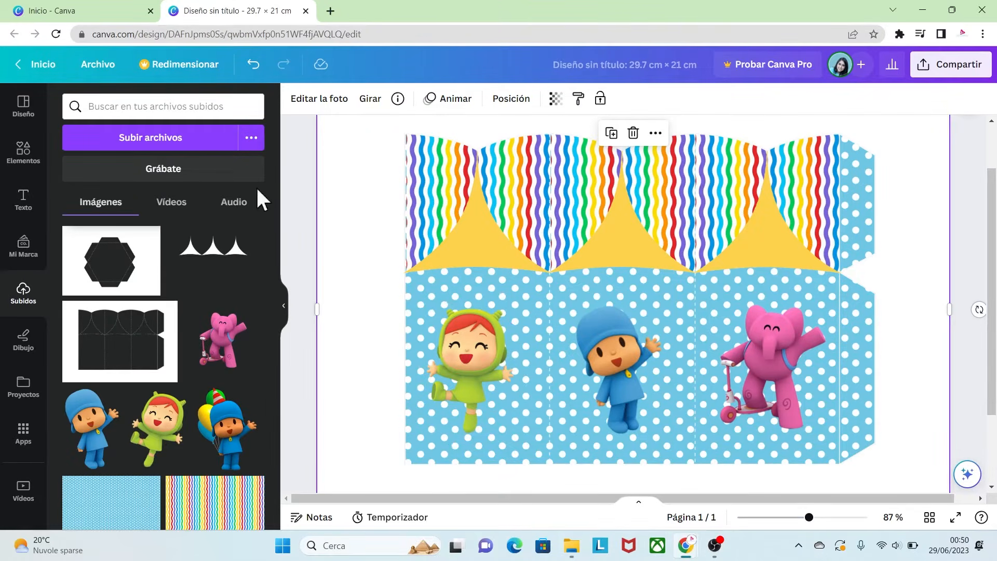
# - Upload the downloaded ROCCO PNG from the Download folder into the Canva uploads
pyautogui.click(182, 136)
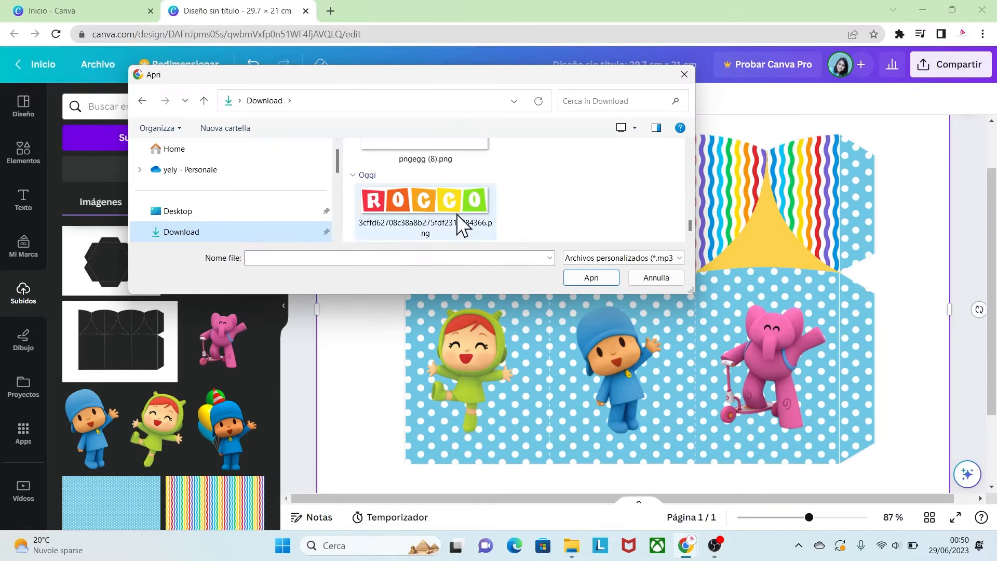
pyautogui.click(433, 201)
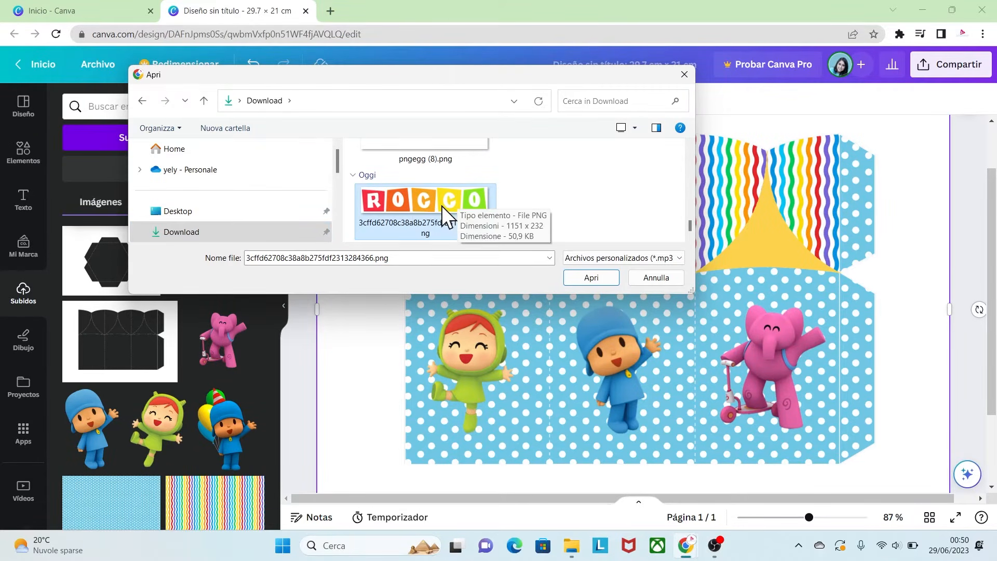
pyautogui.click(583, 278)
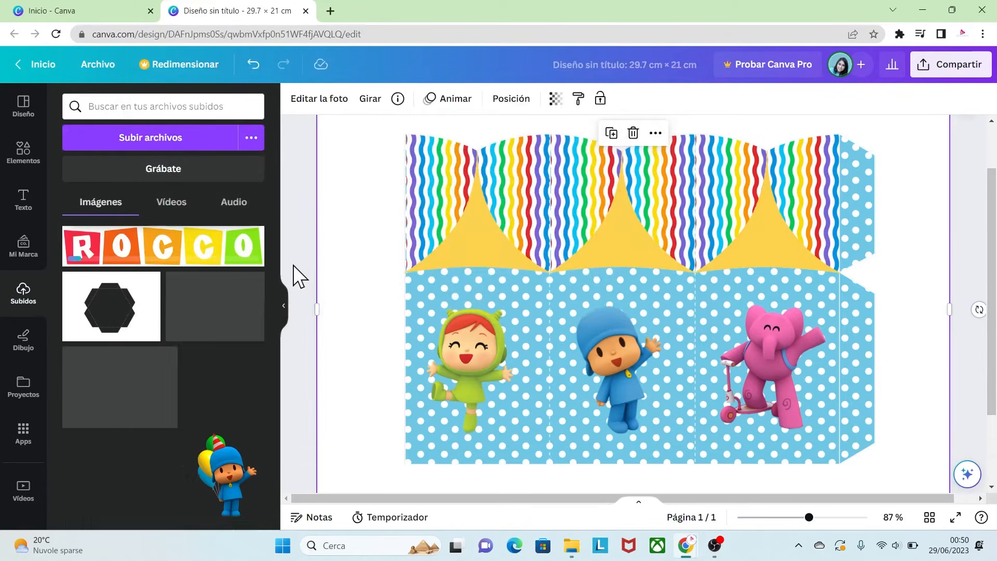
# - Add the ROCCO image to the design, shrink it and place it on the middle panel over Pocoyo
pyautogui.click(169, 254)
pyautogui.moveTo(540, 324); pyautogui.dragTo(534, 353)
pyautogui.moveTo(842, 381); pyautogui.dragTo(686, 402)
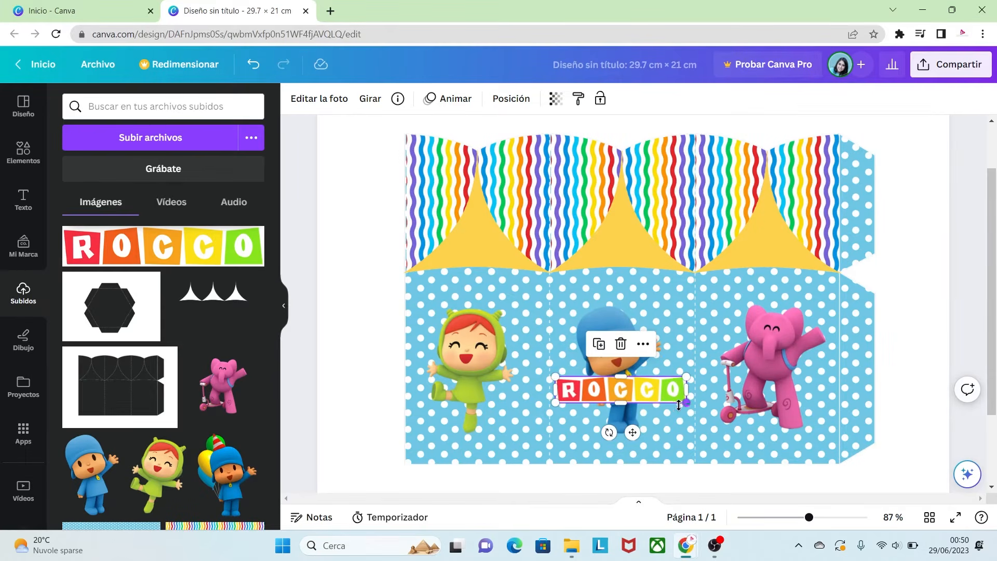
# - Resize and reposition Pocoyo and the ROCCO banner so the name sits below Pocoyo on the middle panel
pyautogui.click(605, 315)
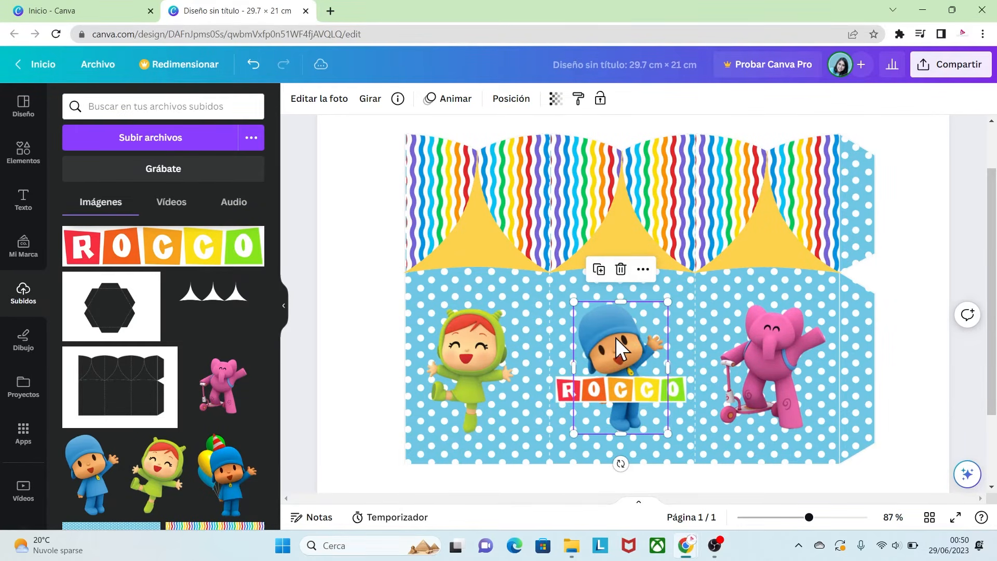
pyautogui.moveTo(669, 434); pyautogui.dragTo(683, 454)
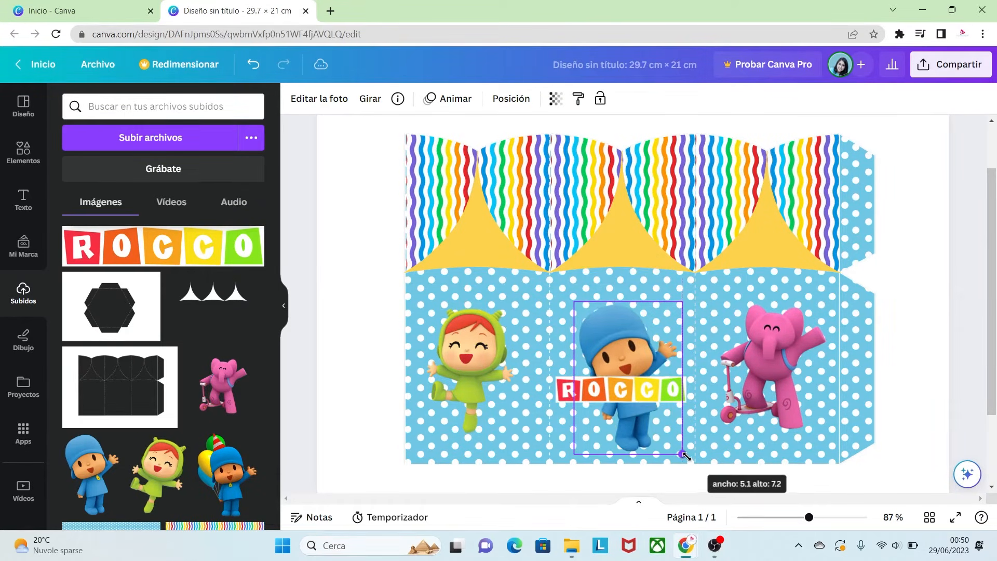
pyautogui.moveTo(616, 338); pyautogui.dragTo(610, 333)
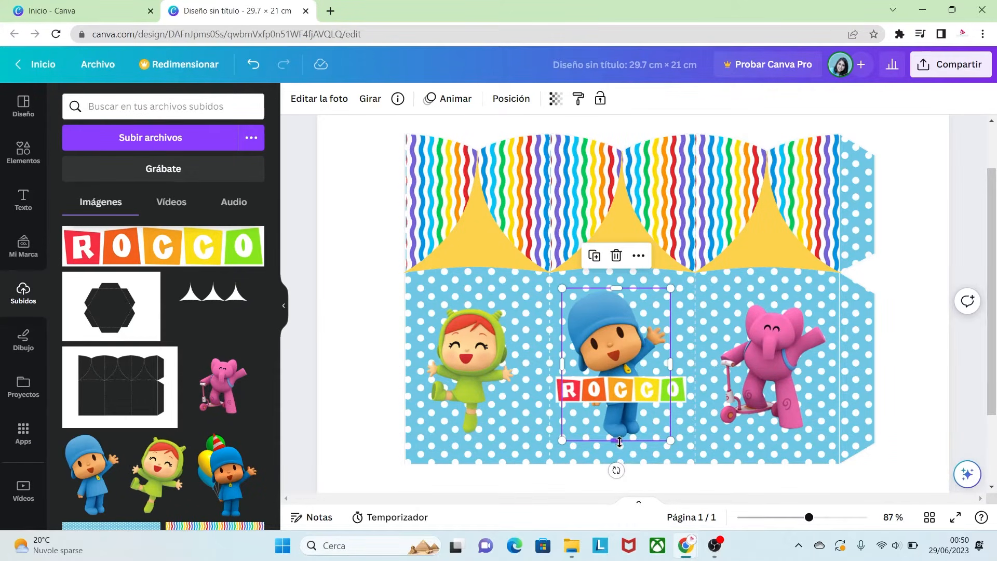
pyautogui.moveTo(619, 441); pyautogui.dragTo(630, 400)
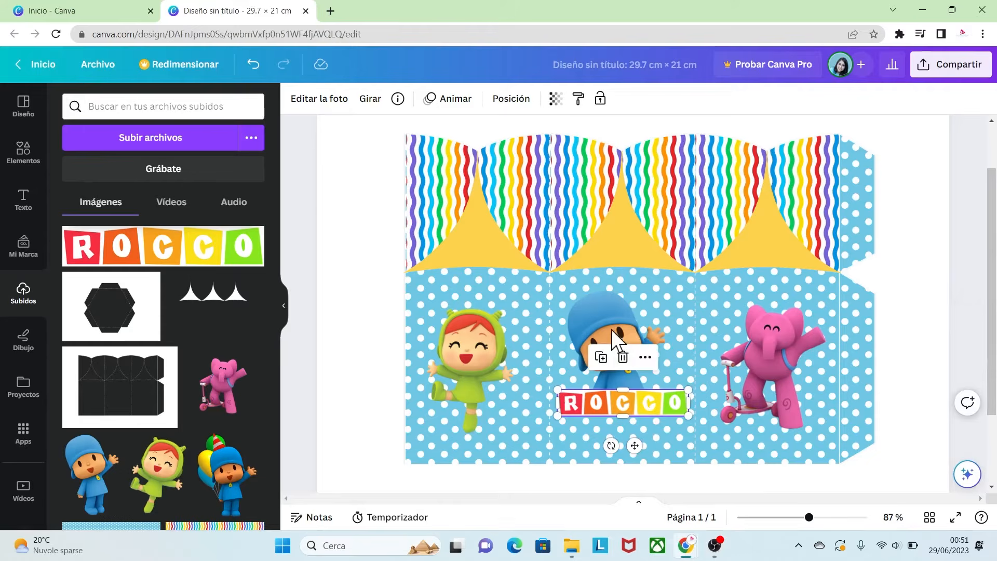
pyautogui.moveTo(612, 316); pyautogui.dragTo(618, 322)
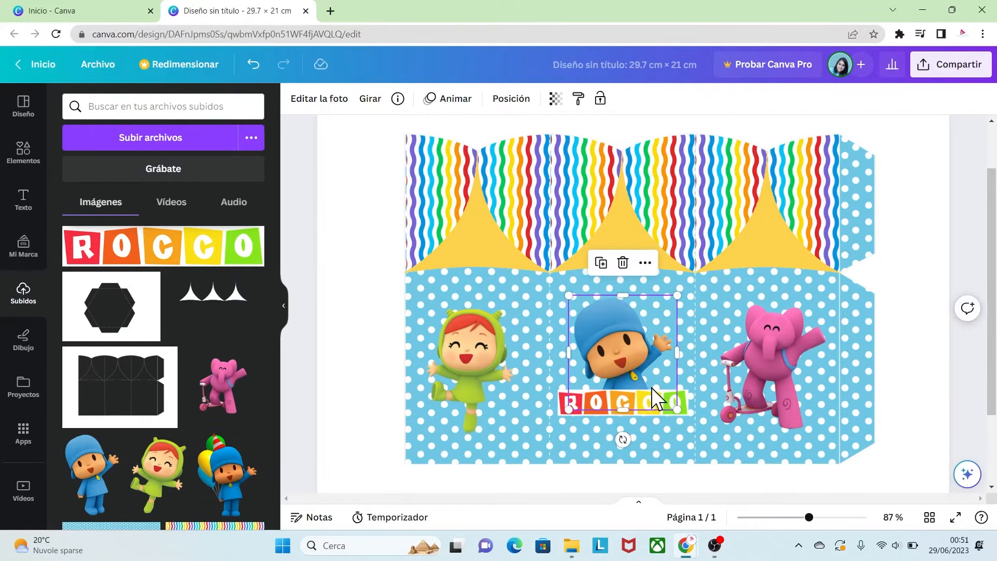
pyautogui.moveTo(686, 411); pyautogui.dragTo(685, 414)
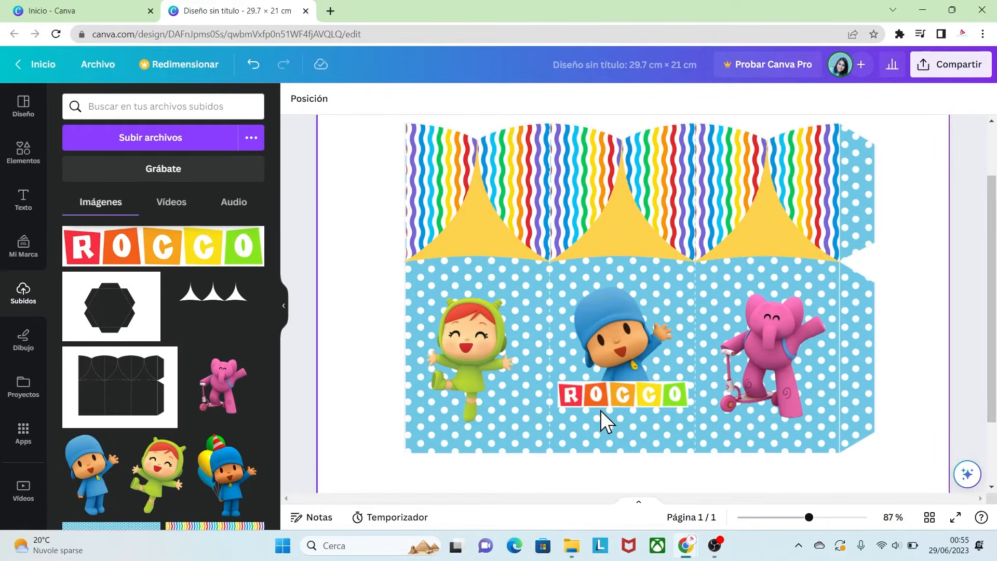
# - Add the "charlie & katie are engaged!" text combination from the text styles
pyautogui.click(23, 200)
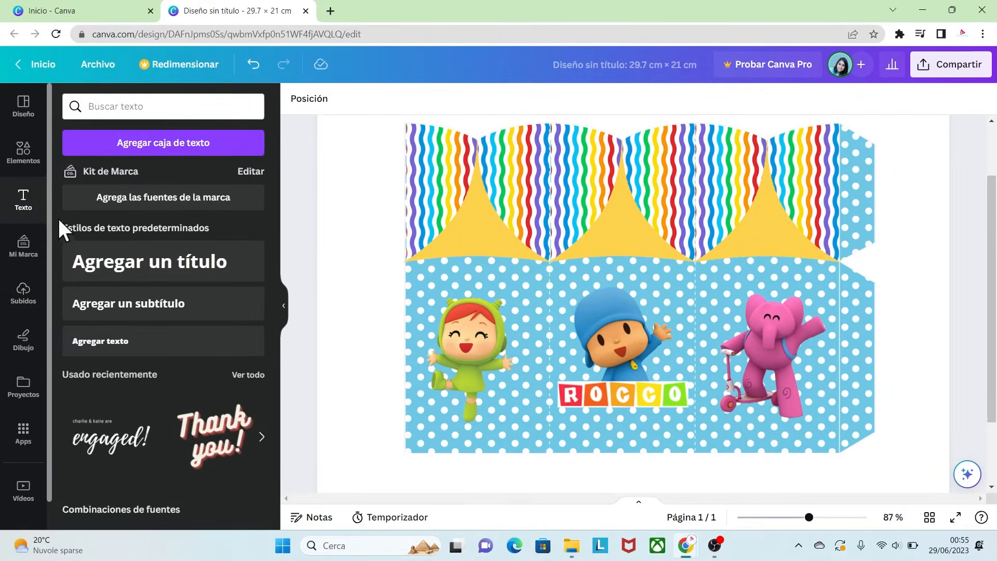
pyautogui.moveTo(276, 232); pyautogui.dragTo(285, 278)
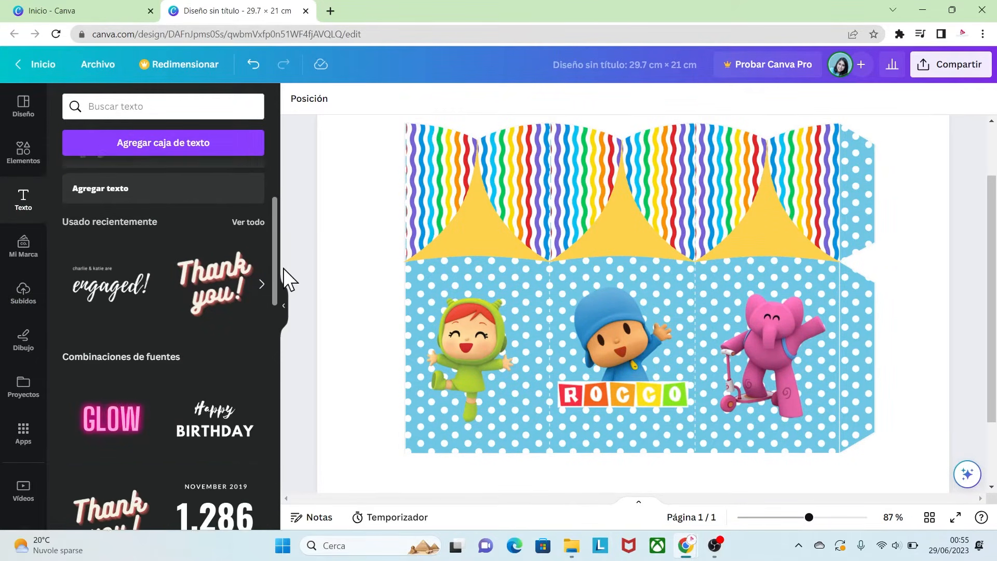
pyautogui.click(151, 241)
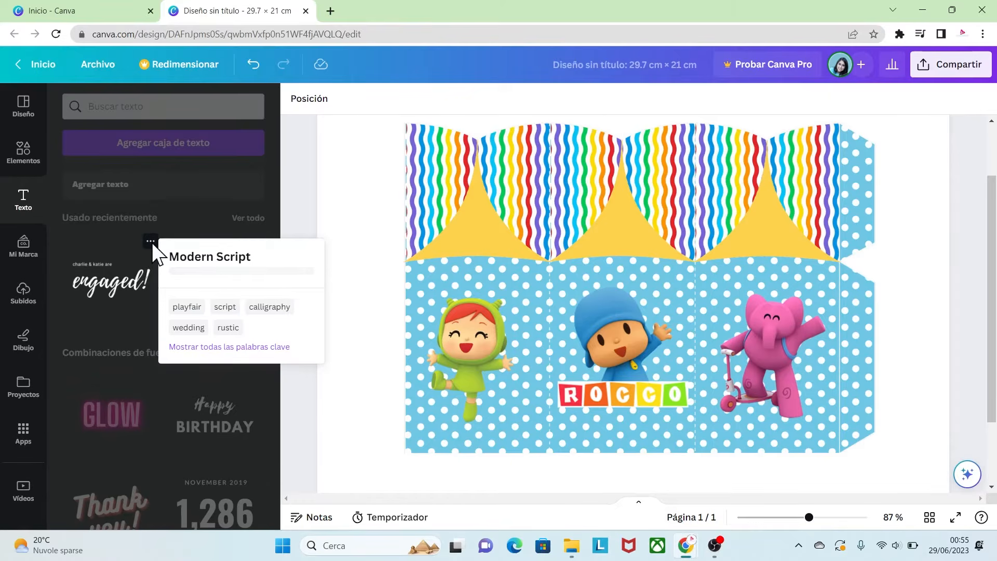
pyautogui.click(118, 297)
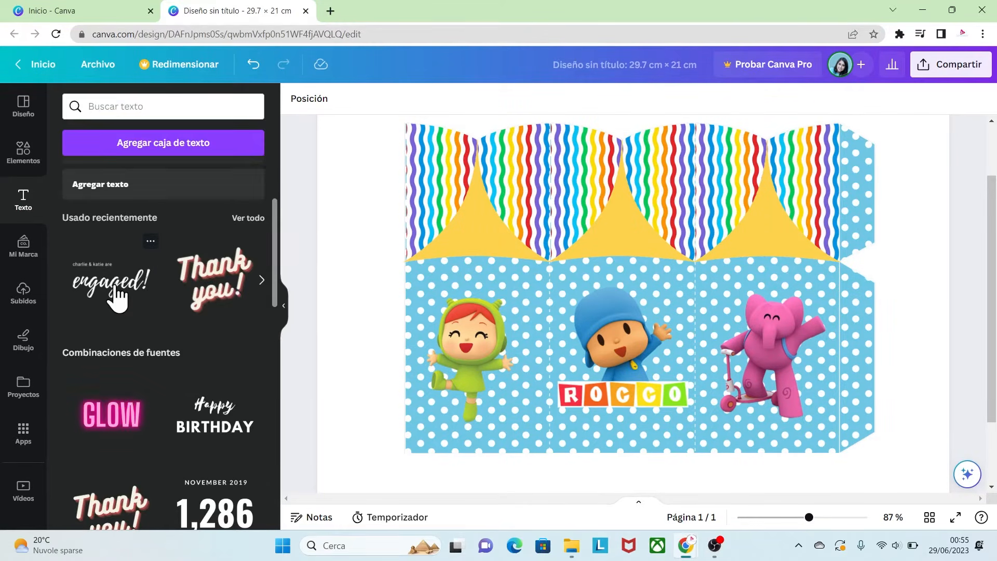
pyautogui.click(119, 298)
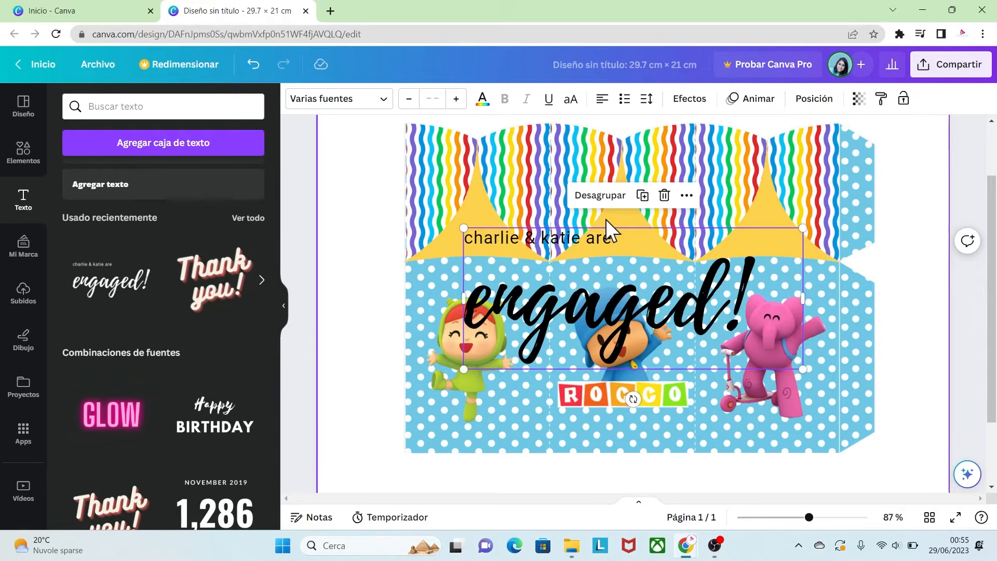
# - Delete the "charlie & katie are" line from the text combination
pyautogui.click(484, 237)
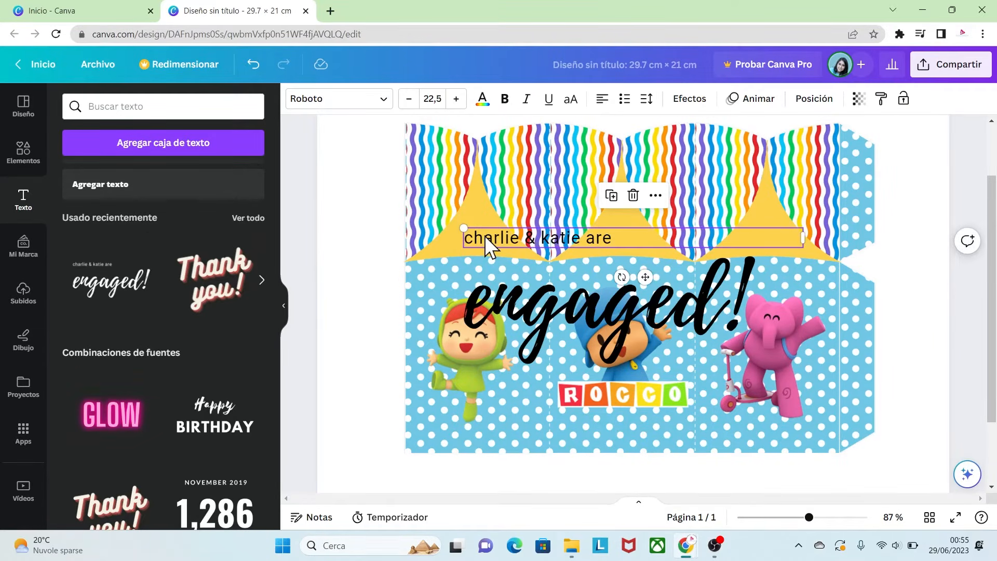
pyautogui.click(634, 198)
pyautogui.click(696, 297)
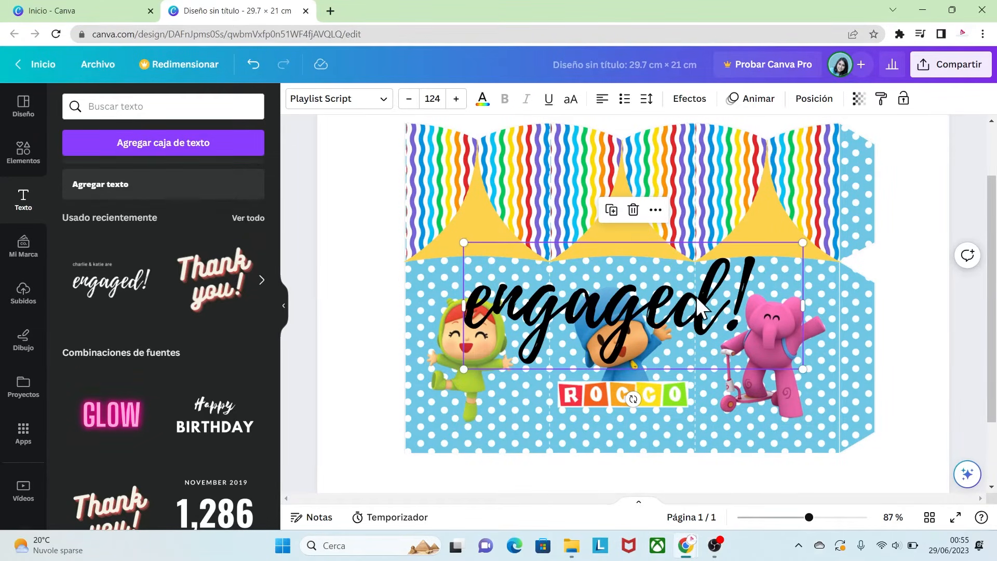
# - Shrink the remaining script text, place it under ROCCO and change it to "Mis 8 añitos"
pyautogui.moveTo(802, 369); pyautogui.dragTo(623, 416)
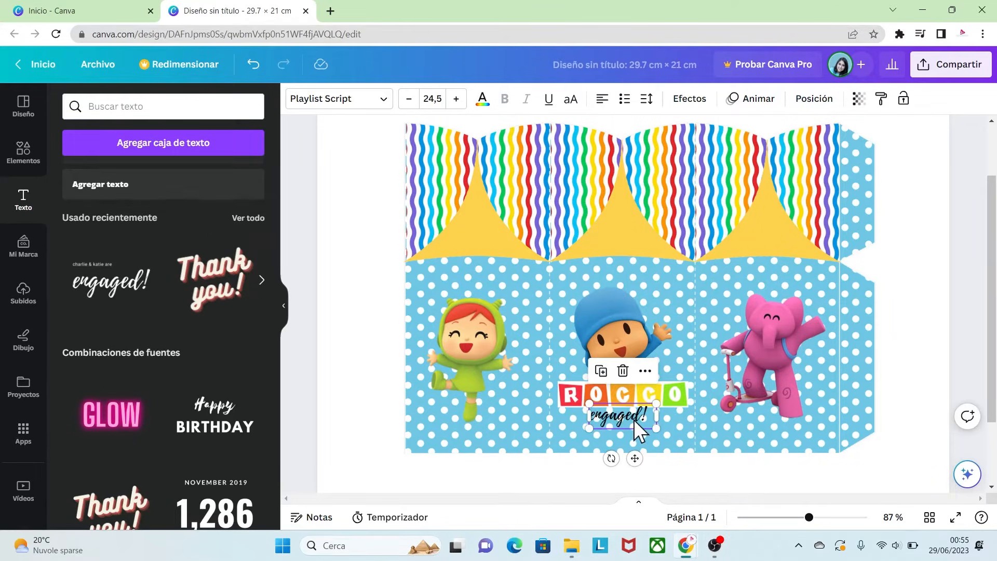
pyautogui.doubleClick(646, 414)
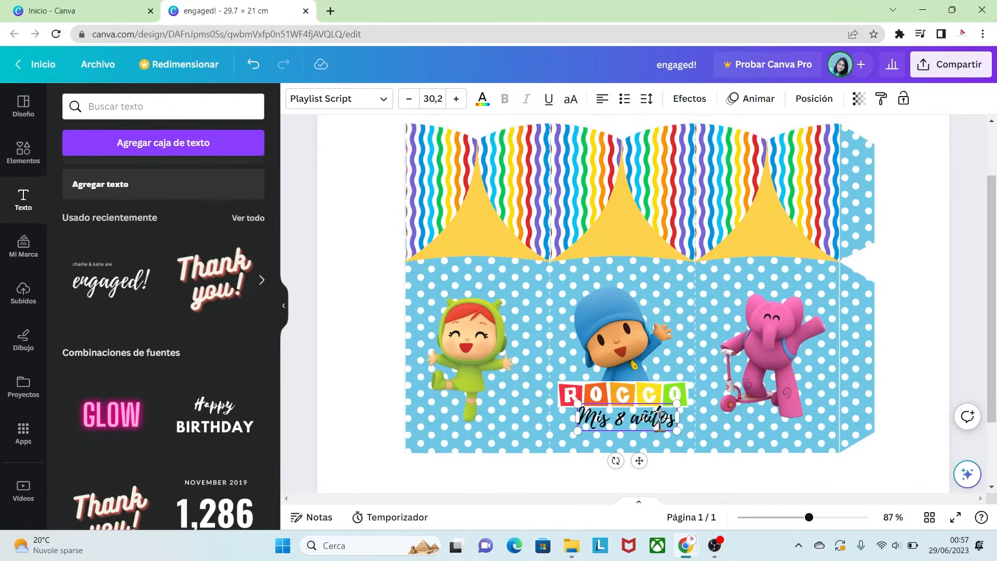
pyautogui.click(647, 402)
pyautogui.click(643, 410)
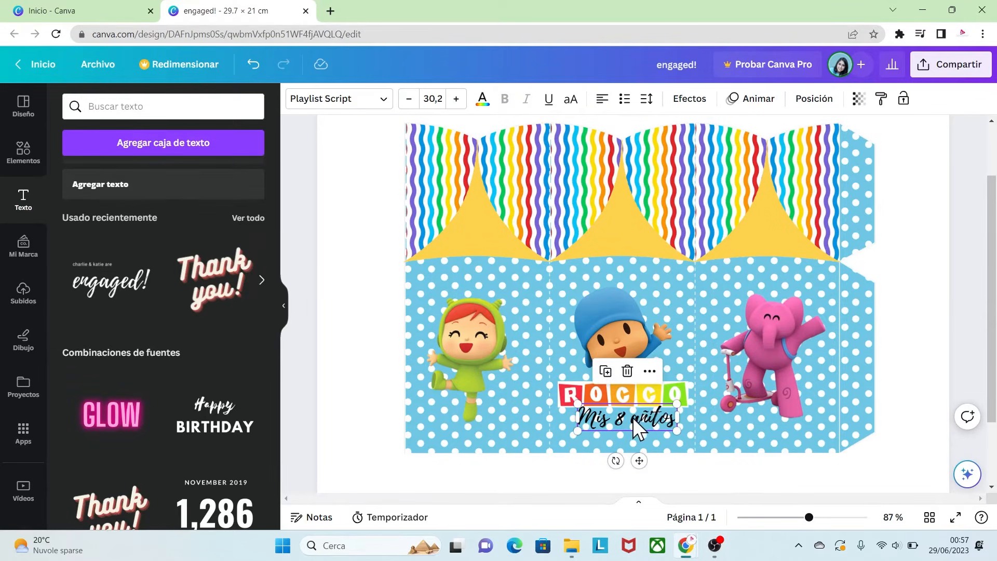
# - Color the "Mis 8 añitos" text blue #0274B6 by sampling the box's background with the eyedropper
pyautogui.click(482, 100)
pyautogui.click(76, 177)
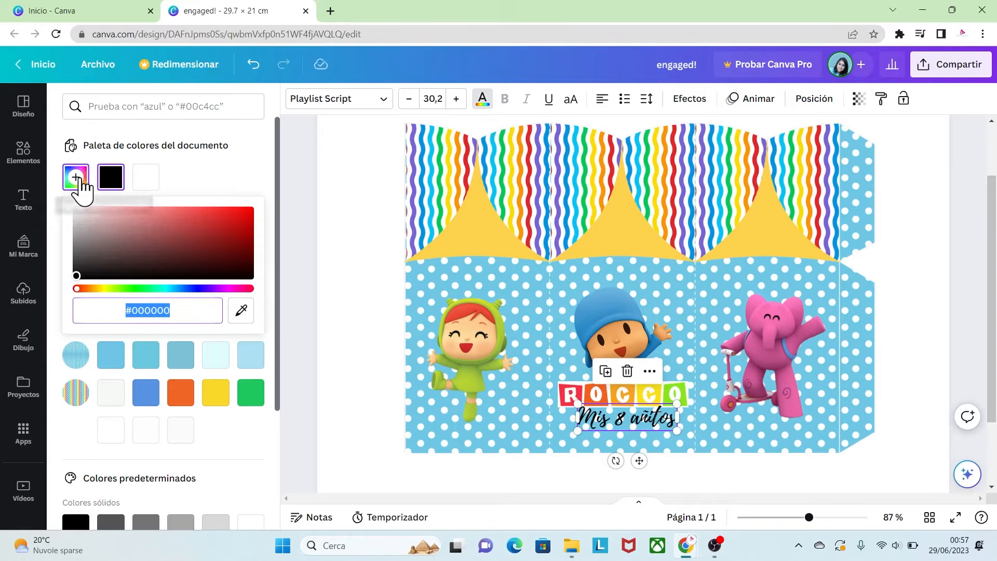
pyautogui.click(241, 311)
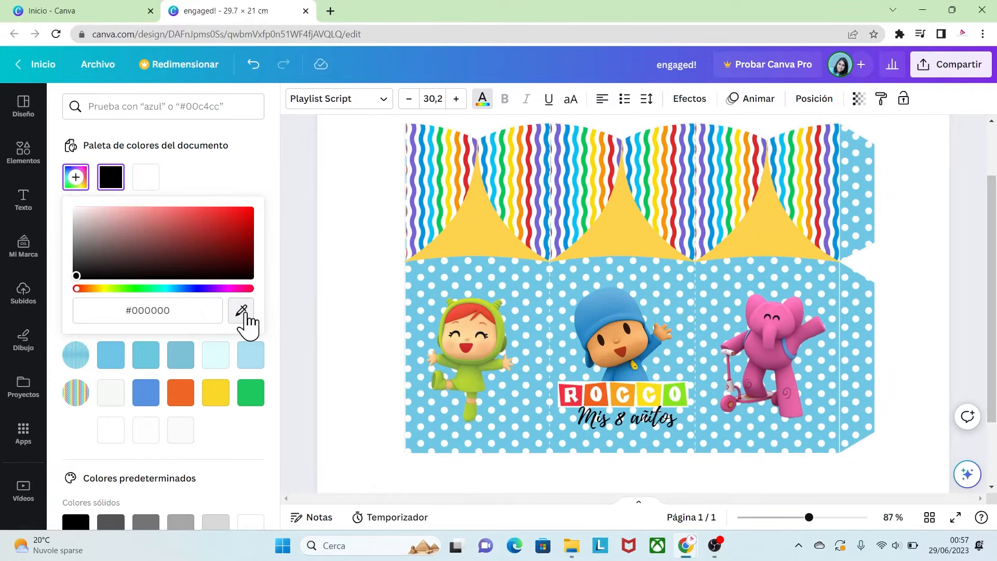
pyautogui.click(565, 229)
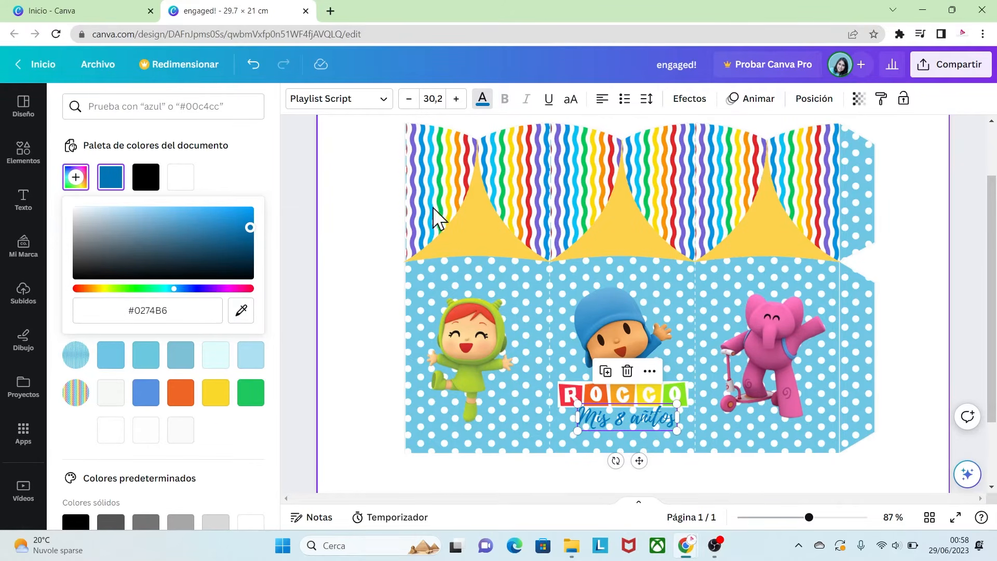
# - Apply the Contorno effect to the "Mis 8 añitos" text with a white outline color
pyautogui.click(689, 98)
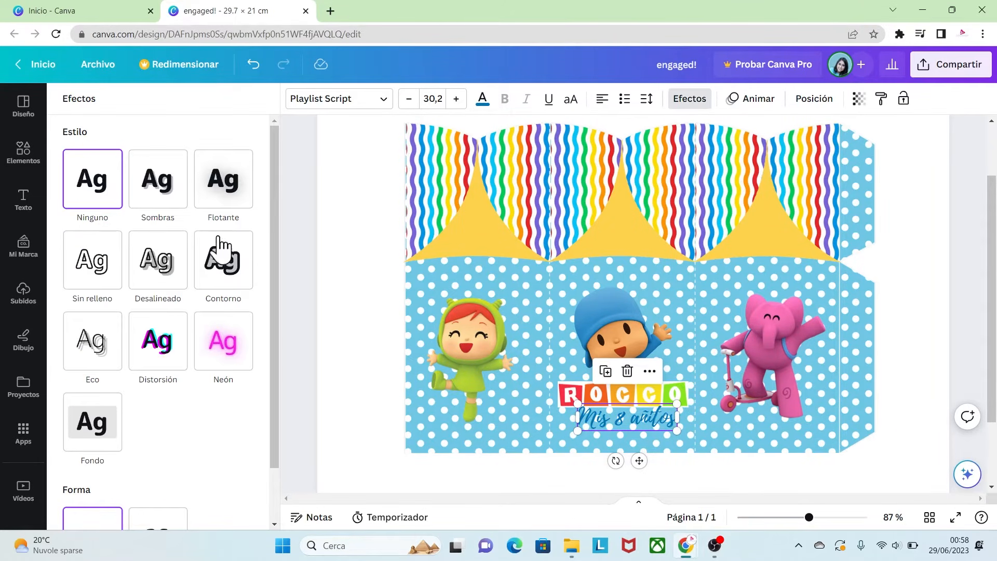
pyautogui.click(217, 267)
pyautogui.click(243, 364)
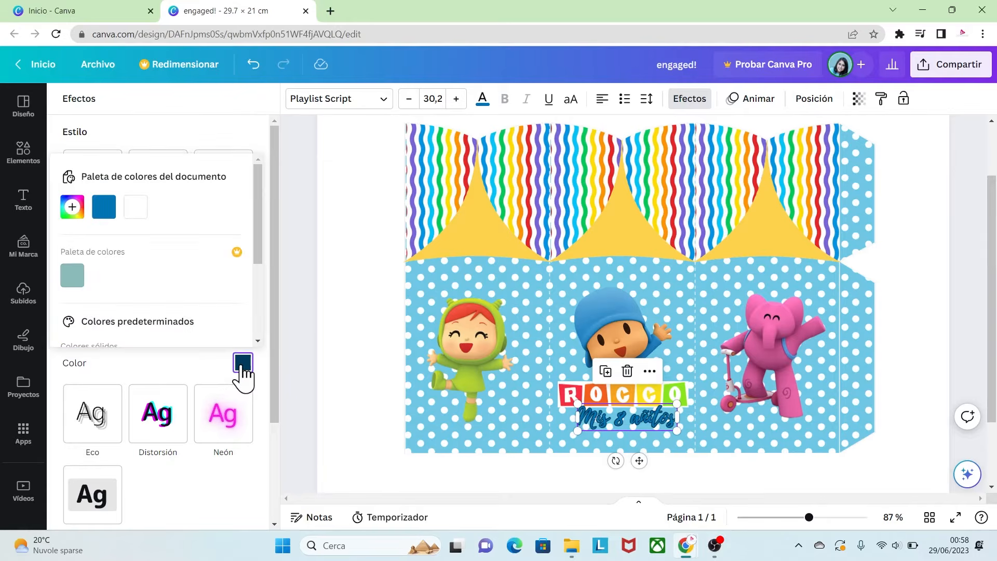
pyautogui.click(135, 207)
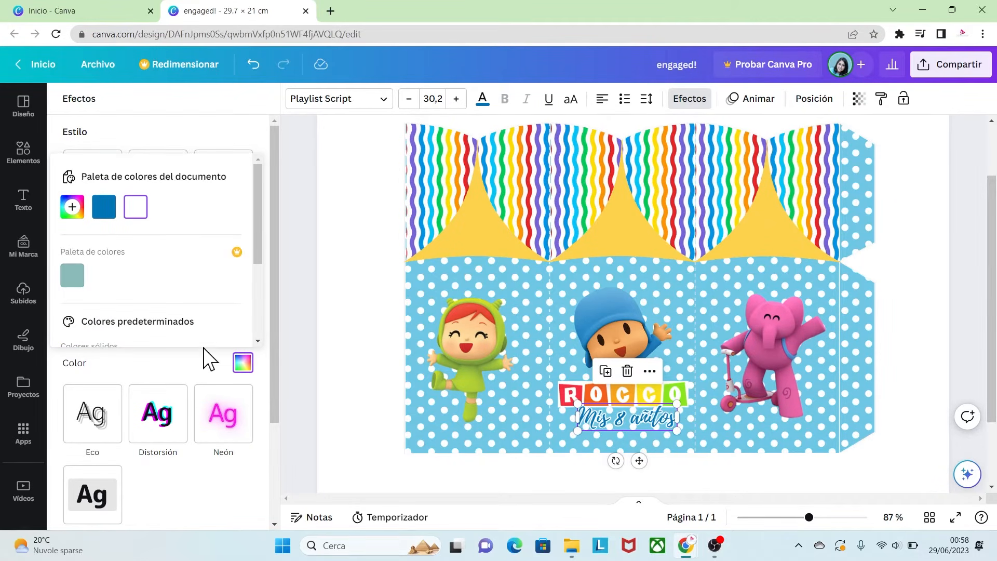
pyautogui.click(203, 375)
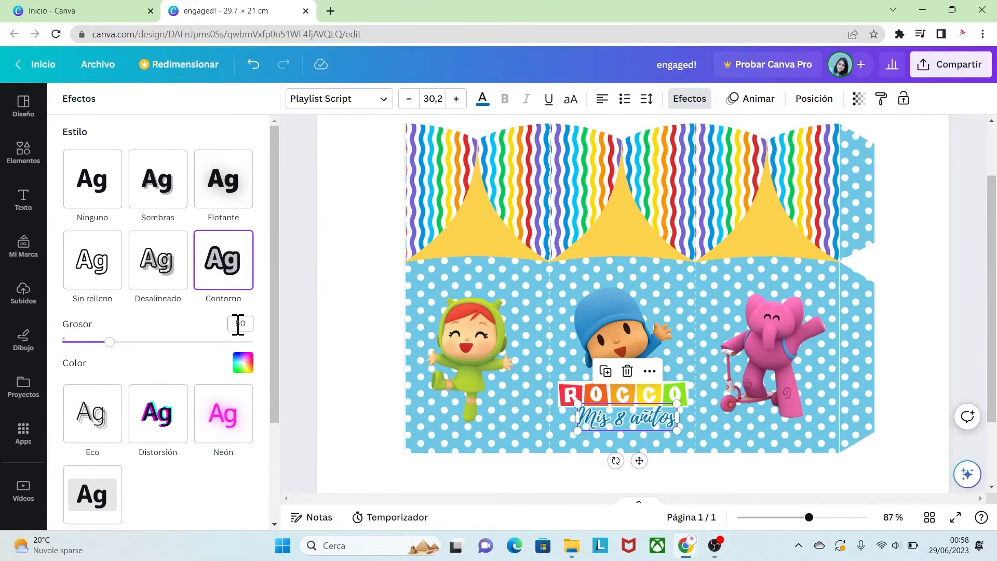
pyautogui.click(301, 345)
# - Nudge the "Mis 8 añitos" text slightly down and left beneath the ROCCO banner
pyautogui.click(618, 335)
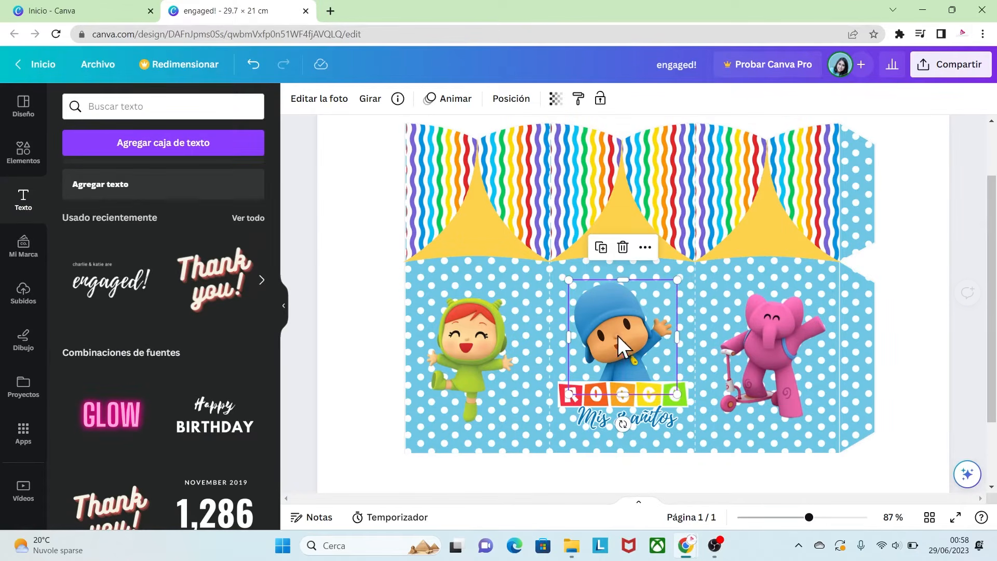
pyautogui.click(681, 403)
pyautogui.moveTo(681, 403); pyautogui.dragTo(669, 416)
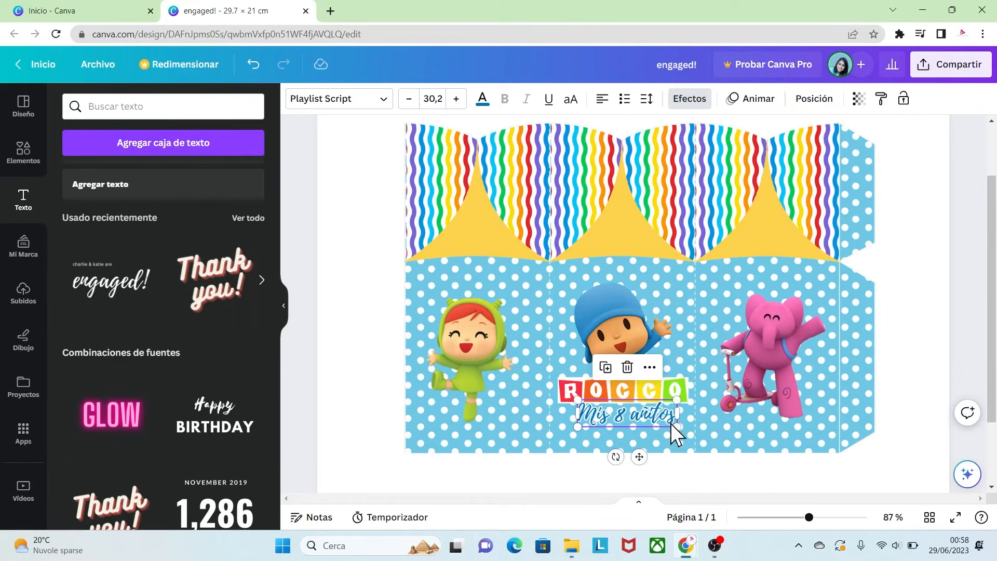
pyautogui.click(960, 369)
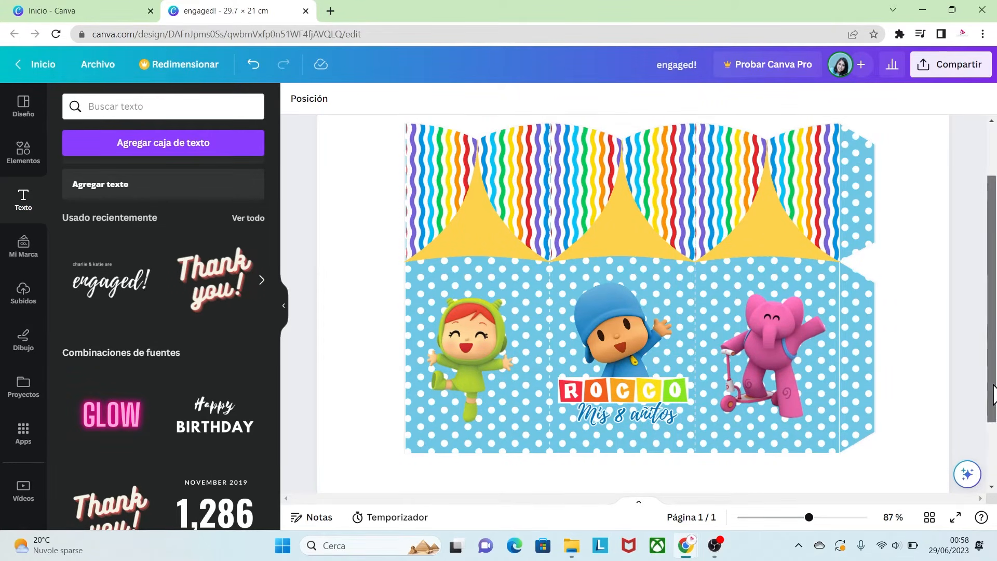
# - Add a second blank page to the design
pyautogui.moveTo(992, 421); pyautogui.dragTo(992, 452)
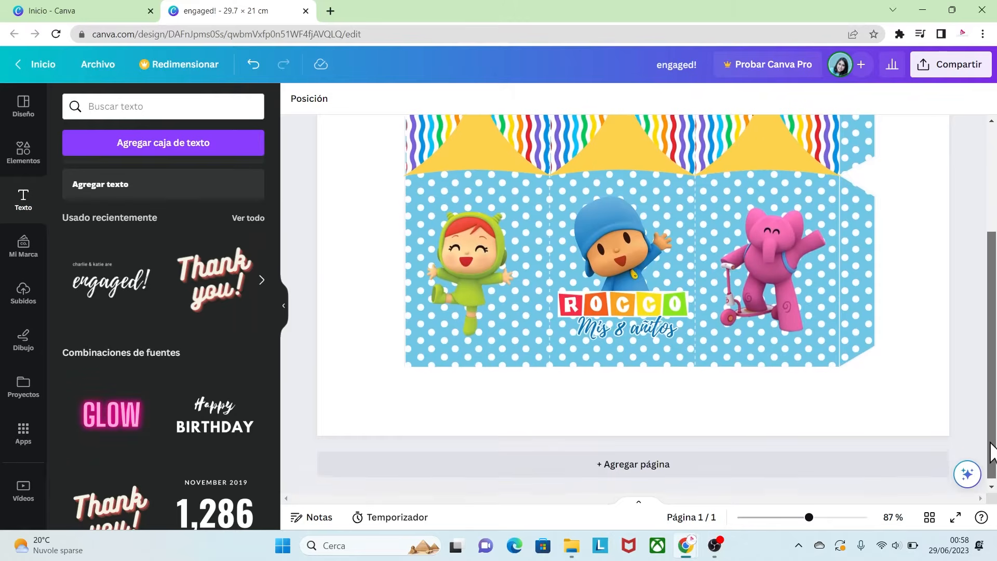
pyautogui.click(663, 468)
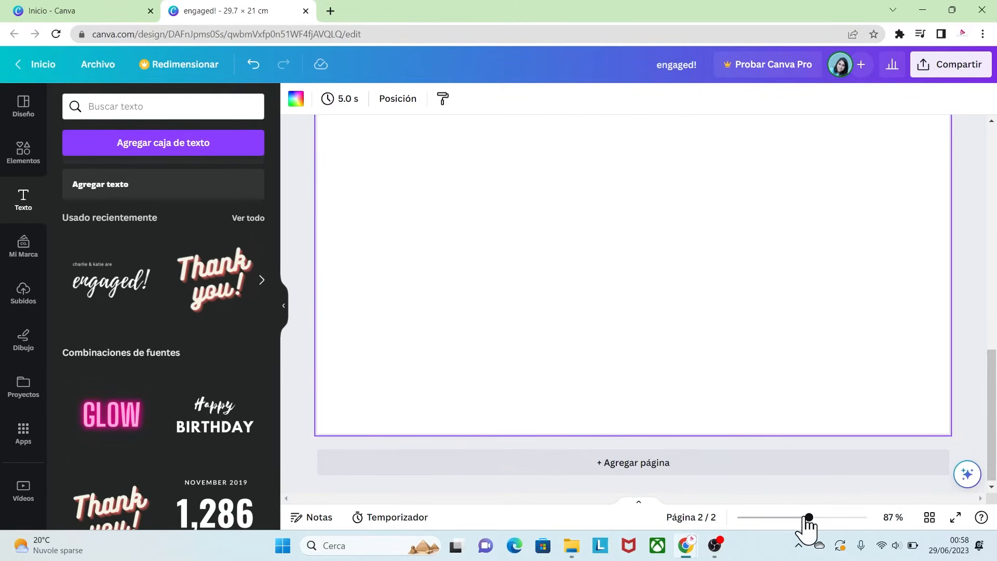
pyautogui.moveTo(809, 517); pyautogui.dragTo(792, 517)
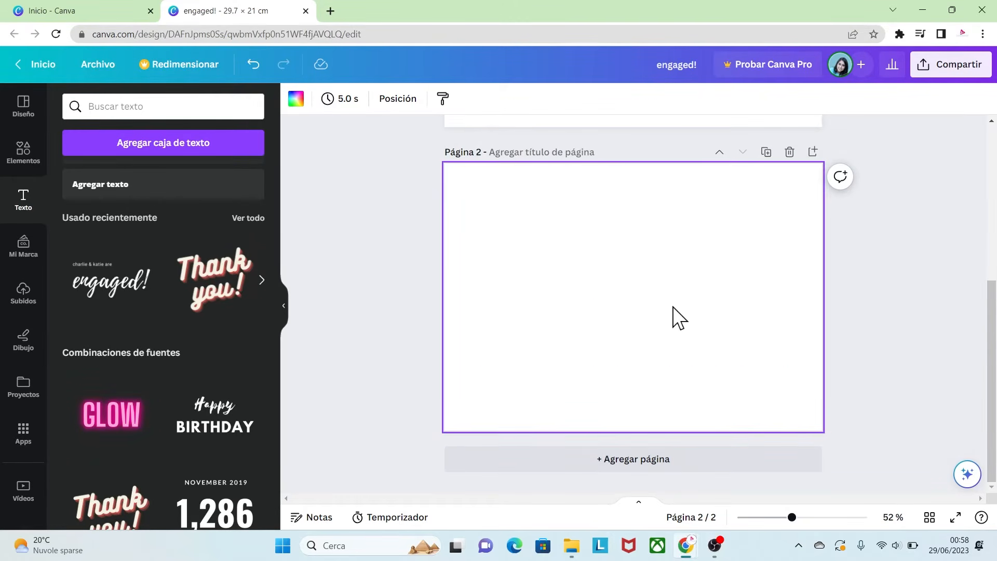
# - Place the uploaded blue polka-dot pattern on page 2 and stretch it to cover the whole page
pyautogui.click(30, 294)
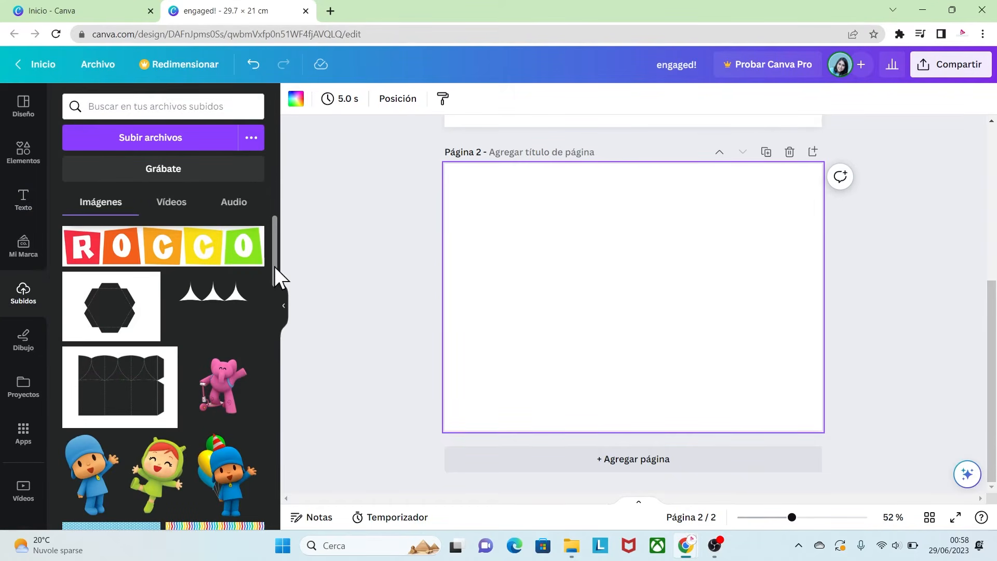
pyautogui.moveTo(274, 266); pyautogui.dragTo(271, 314)
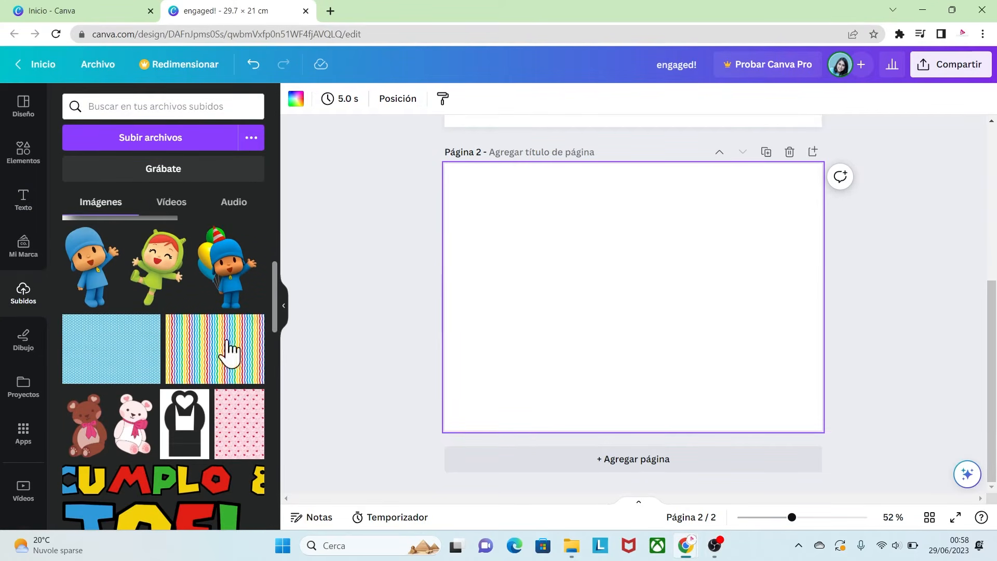
pyautogui.click(122, 363)
pyautogui.moveTo(565, 320); pyautogui.dragTo(511, 286)
pyautogui.moveTo(717, 356); pyautogui.dragTo(838, 441)
pyautogui.click(885, 364)
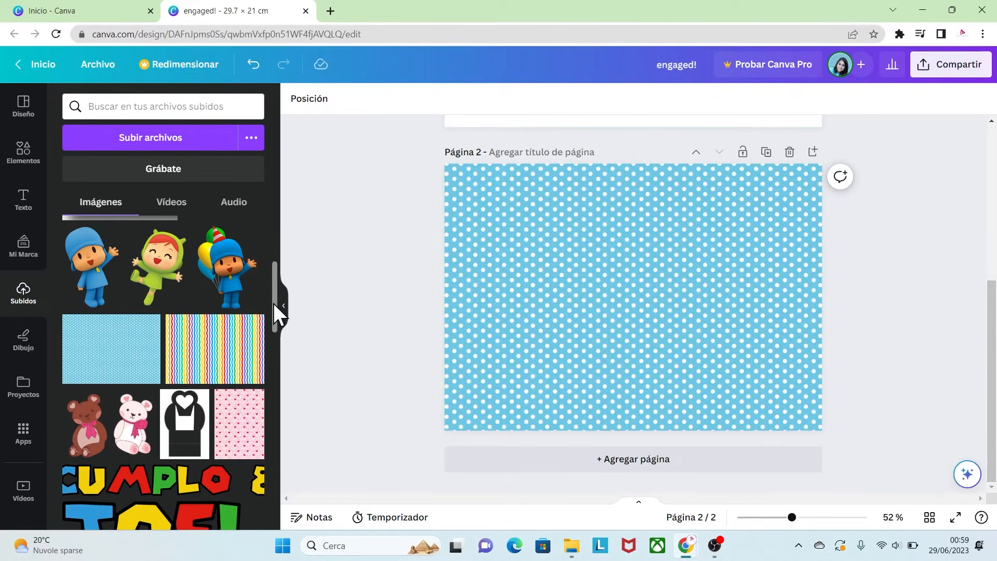
# - Overlay the uploaded hexagon template PLANTILLA 03 on the pattern, scaled to fill page 2
pyautogui.moveTo(275, 311); pyautogui.dragTo(284, 253)
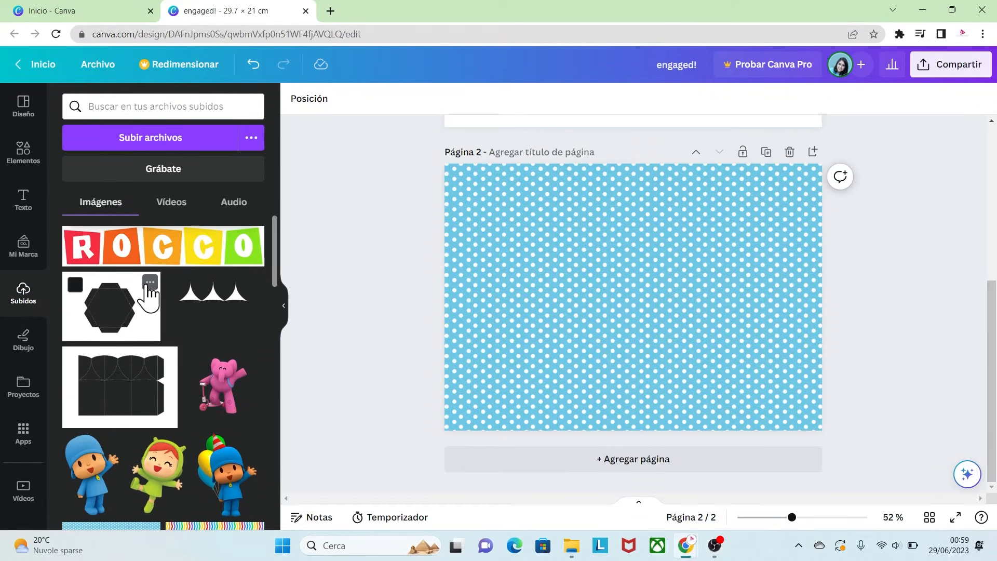
pyautogui.click(149, 282)
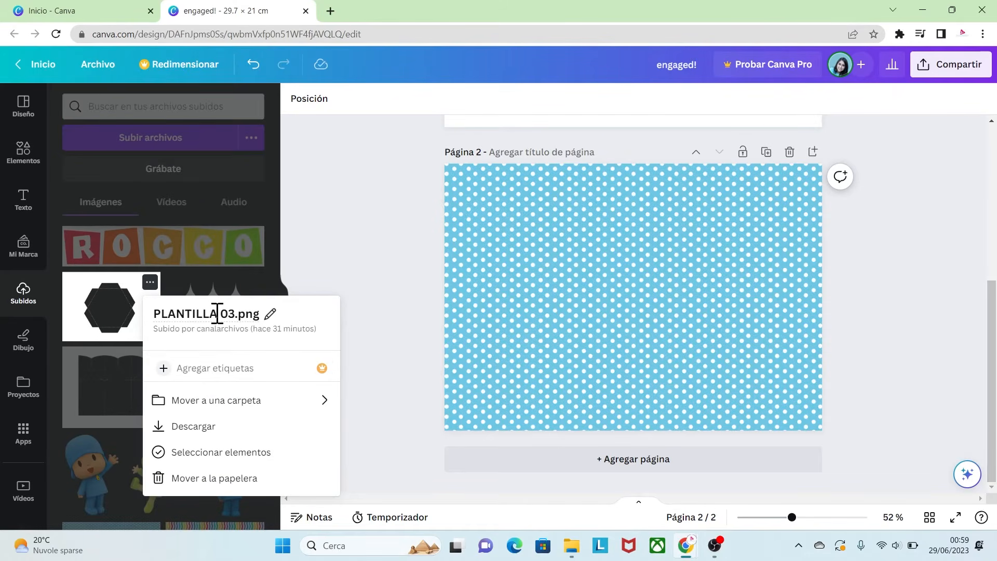
pyautogui.click(129, 293)
pyautogui.click(129, 292)
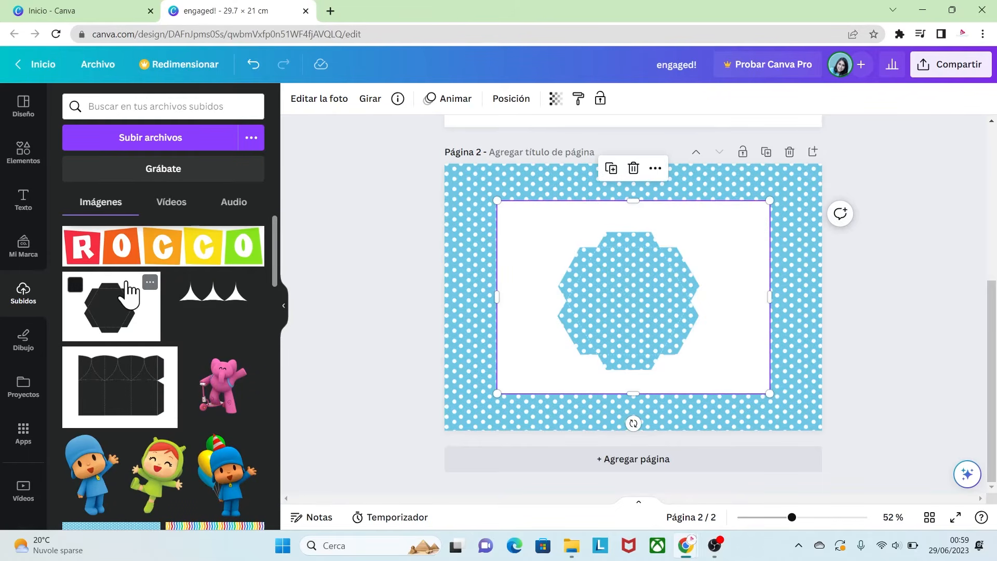
pyautogui.moveTo(538, 255); pyautogui.dragTo(490, 223)
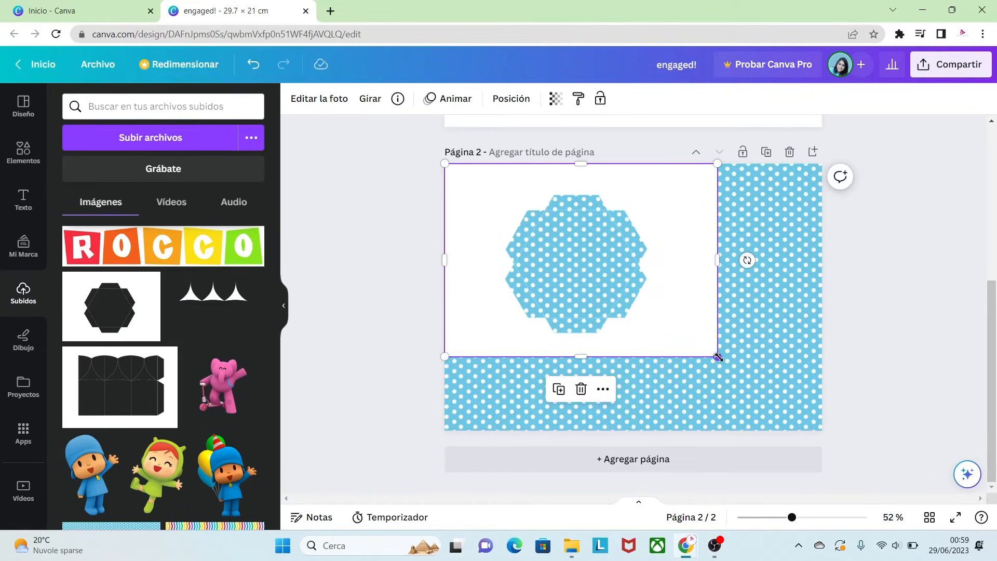
pyautogui.moveTo(717, 356); pyautogui.dragTo(825, 429)
pyautogui.click(868, 395)
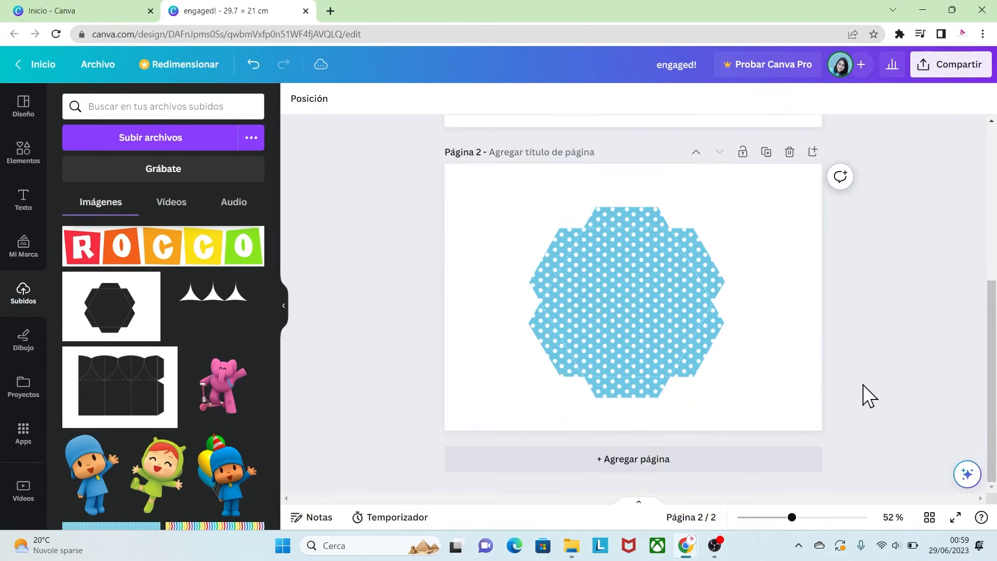
# - Add a third blank page to the design
pyautogui.moveTo(791, 517); pyautogui.dragTo(828, 518)
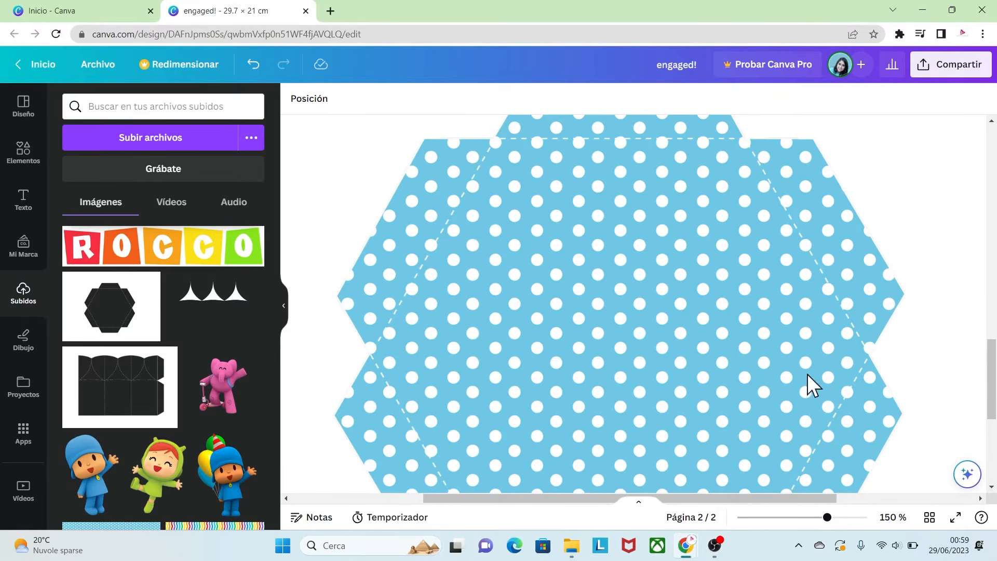
pyautogui.moveTo(827, 518); pyautogui.dragTo(792, 517)
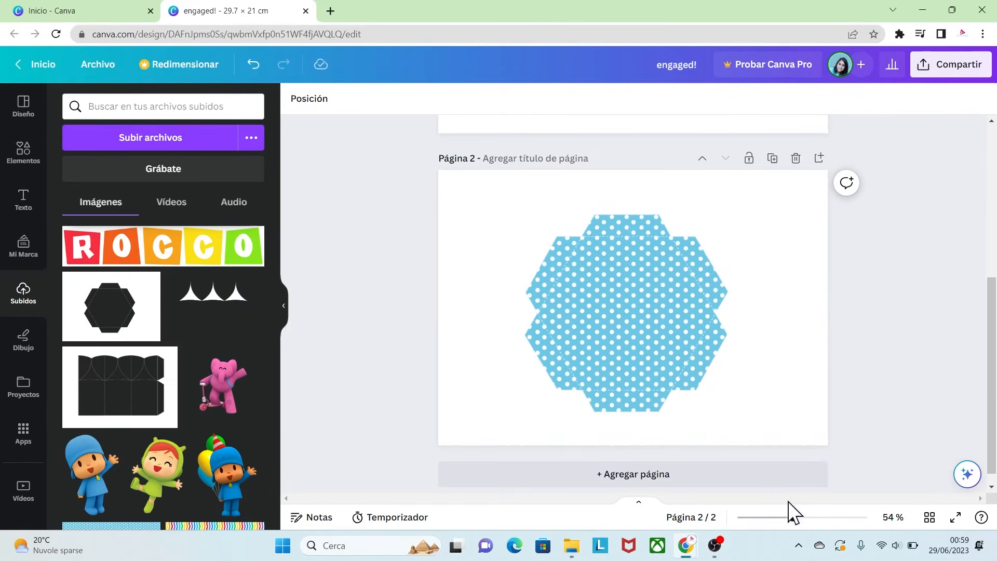
pyautogui.click(634, 474)
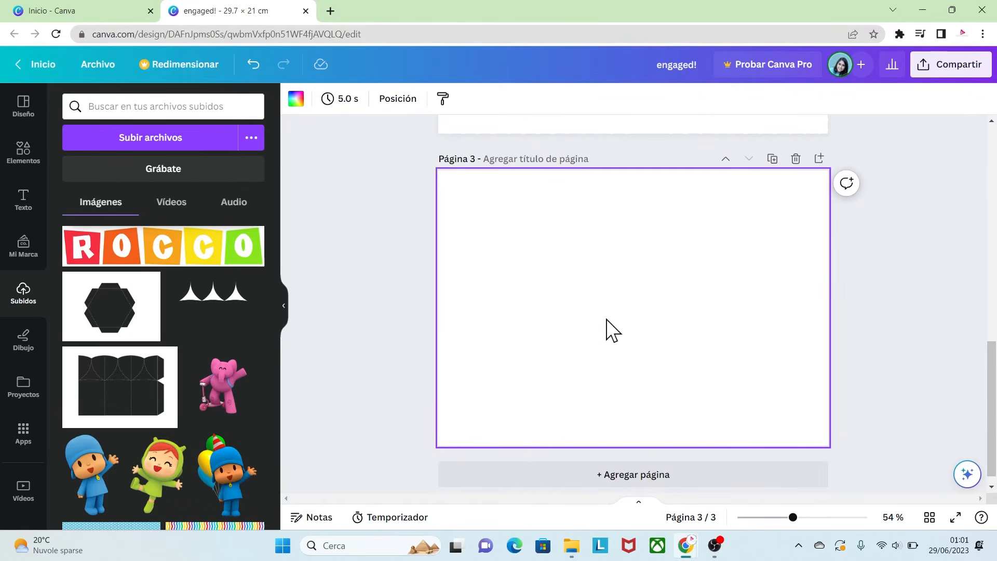
# - Search elements for "MARCOS" and add the Green Flower Design Frame to page 3
pyautogui.click(21, 153)
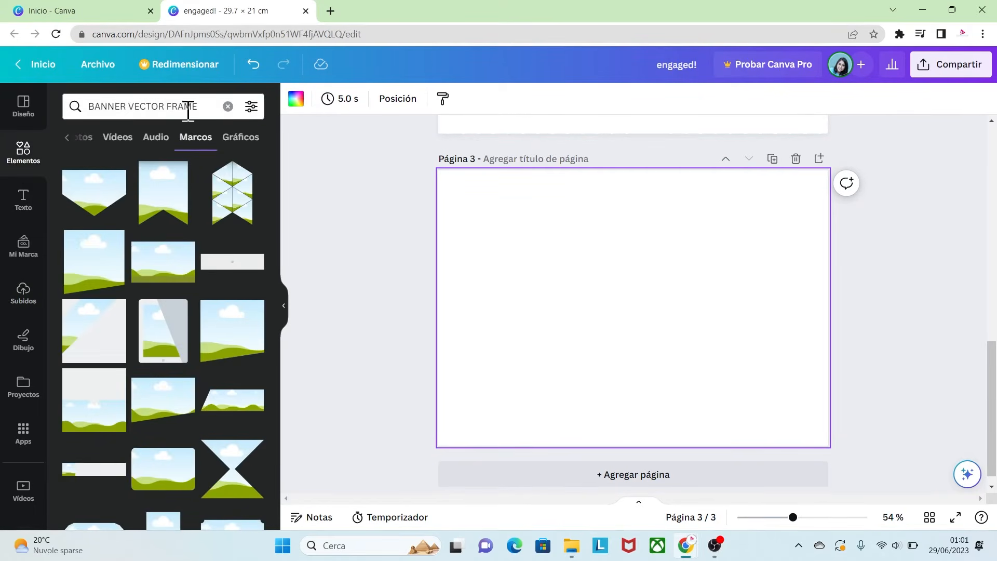
pyautogui.click(163, 107)
pyautogui.press('BackSpace')
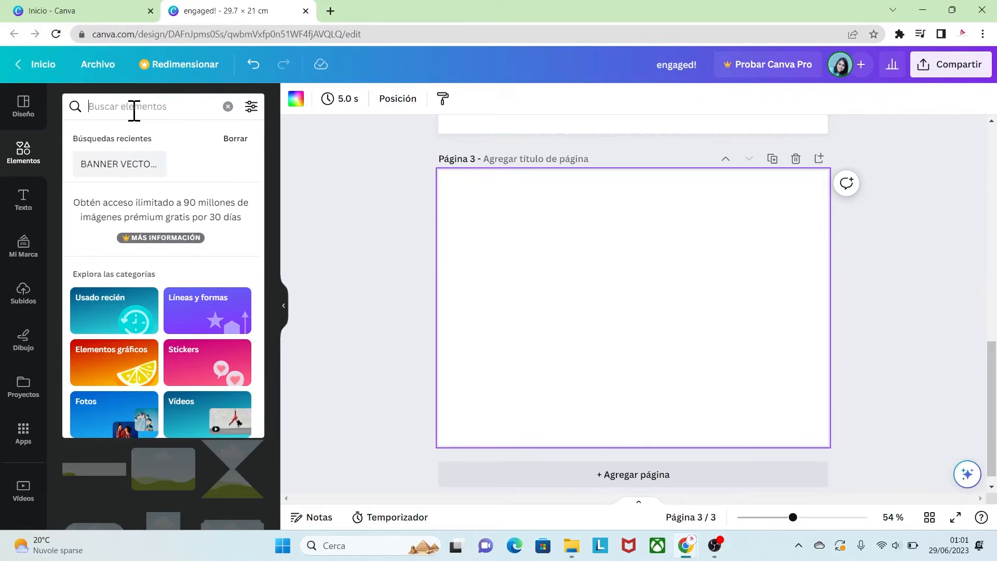
pyautogui.write('MARCOS')
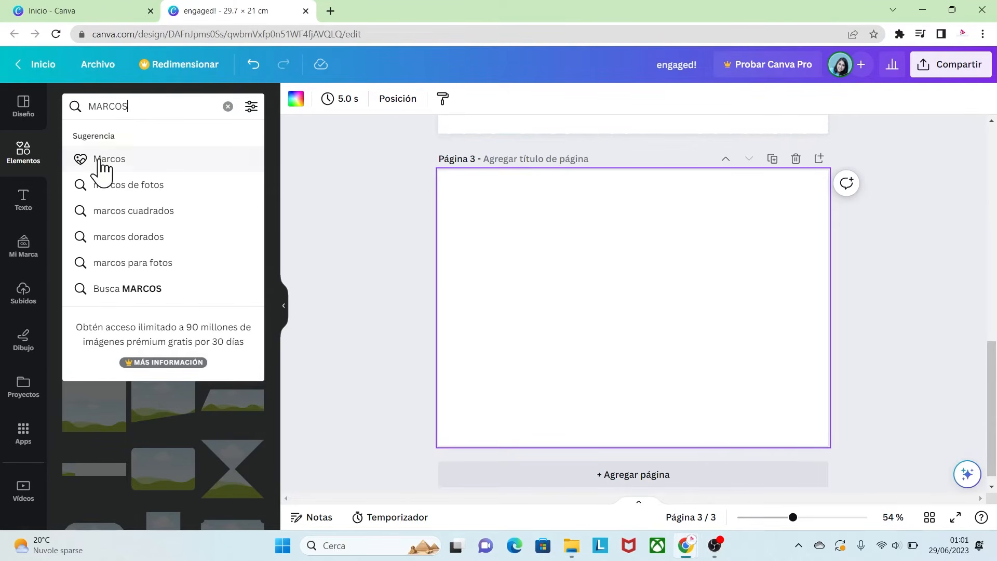
pyautogui.click(92, 159)
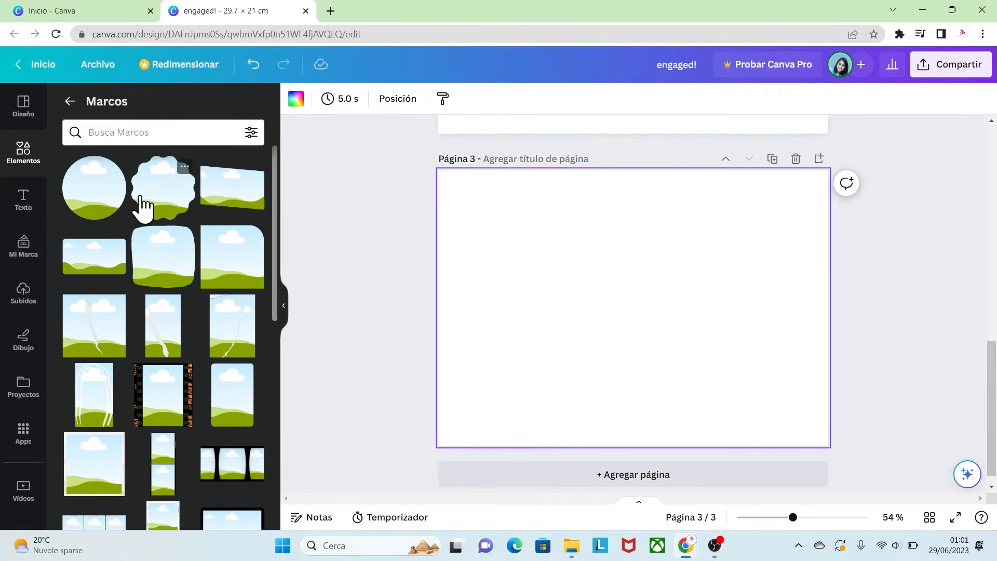
pyautogui.click(184, 166)
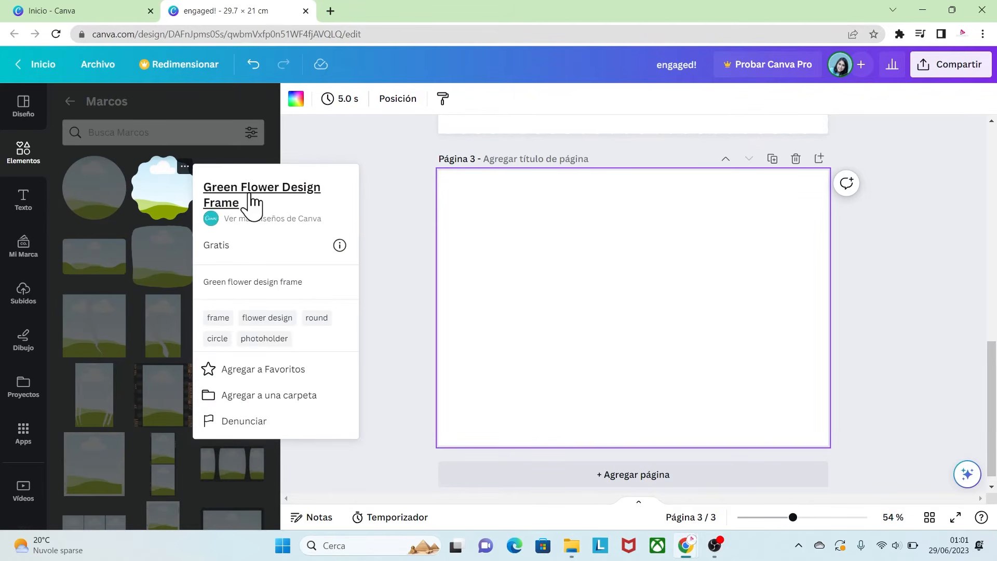
pyautogui.click(160, 188)
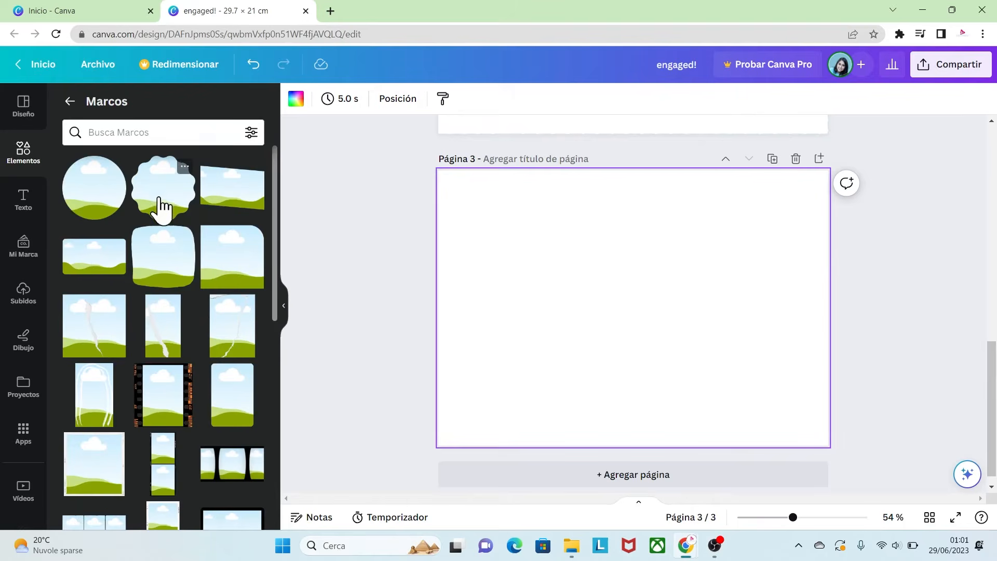
pyautogui.click(162, 197)
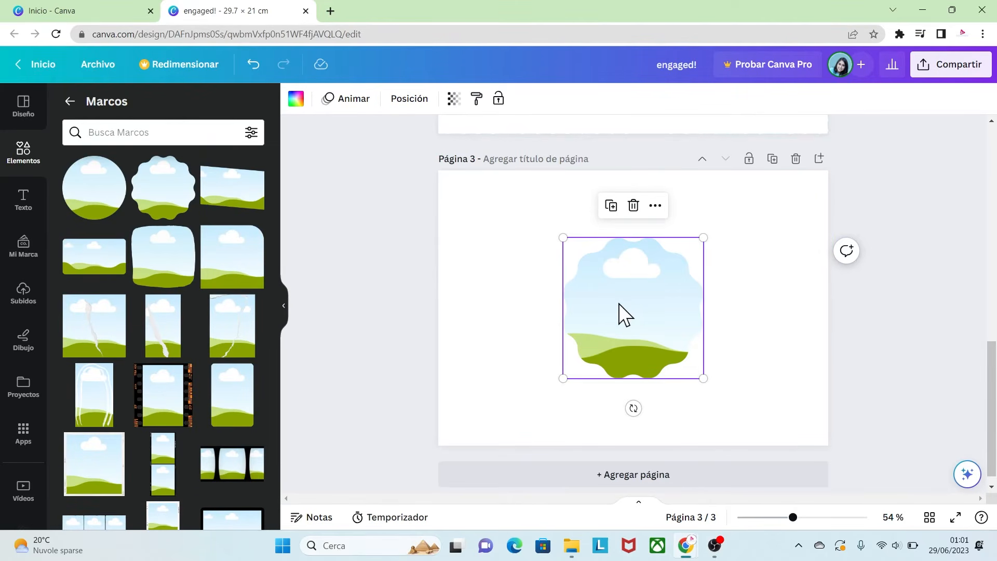
# - Set the flower frame's width and height to 10 cm each
pyautogui.click(410, 104)
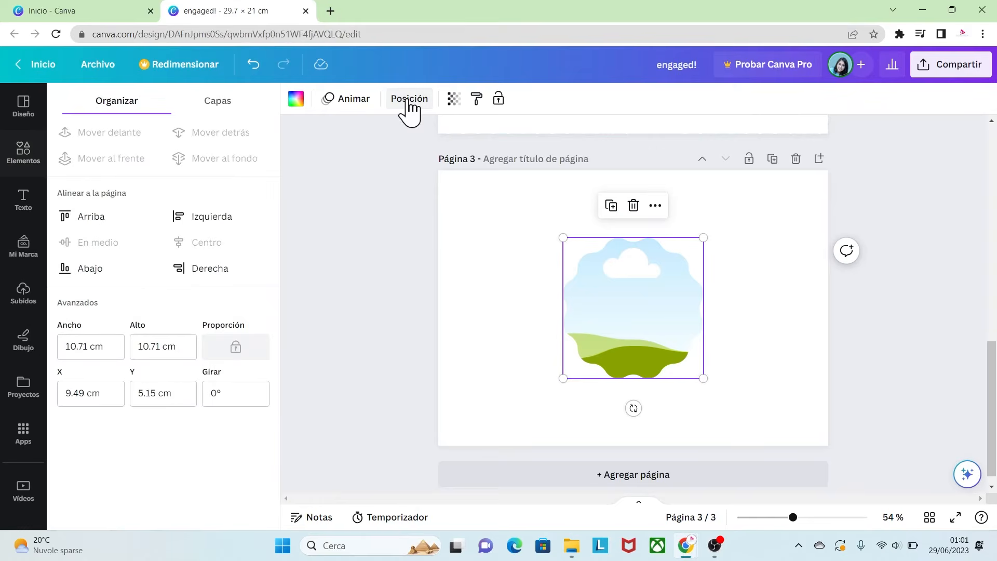
pyautogui.click(111, 347)
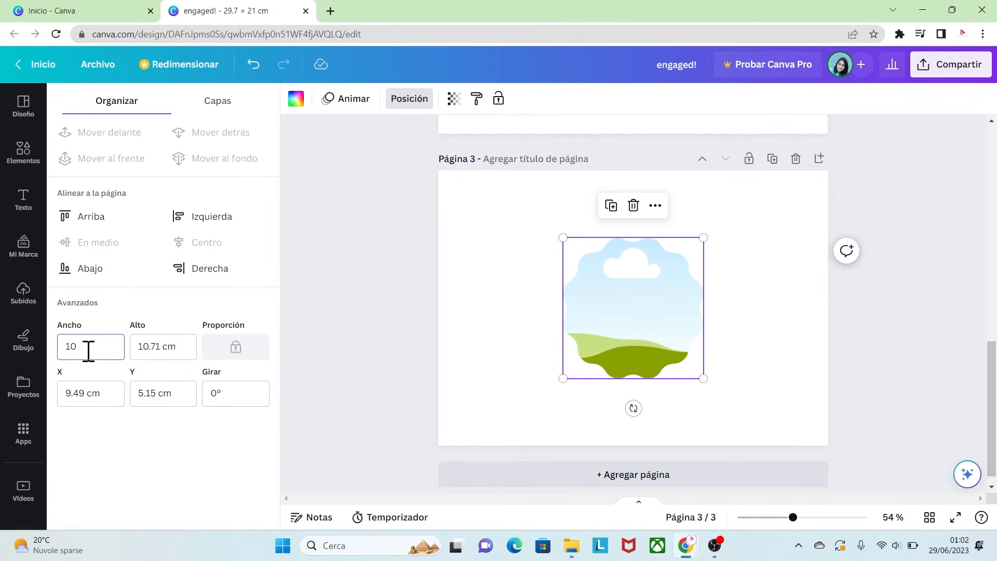
pyautogui.write('10')
pyautogui.click(178, 355)
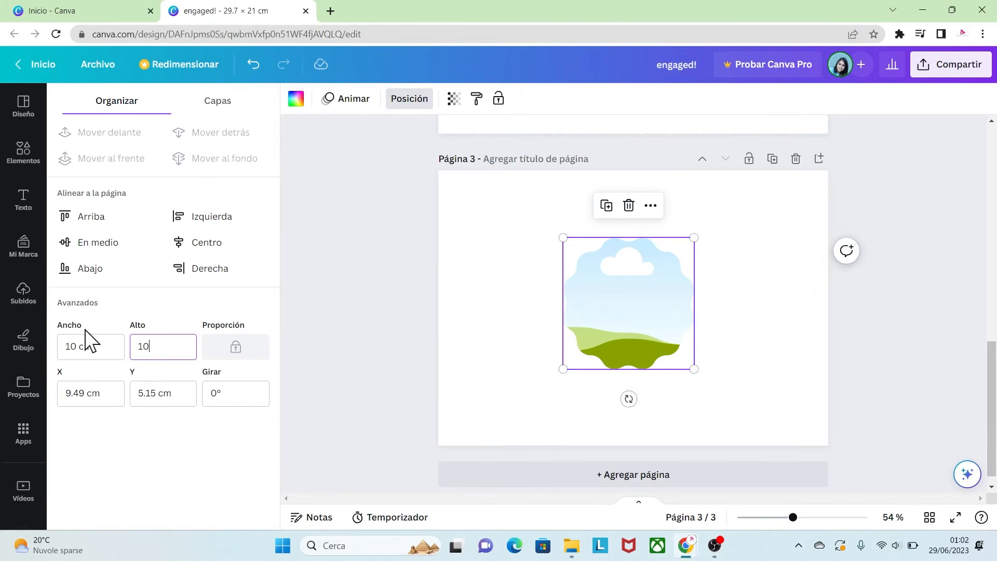
# - Fill the flower frame with the uploaded blue polka-dot pattern and enlarge the image inside the frame
pyautogui.click(23, 297)
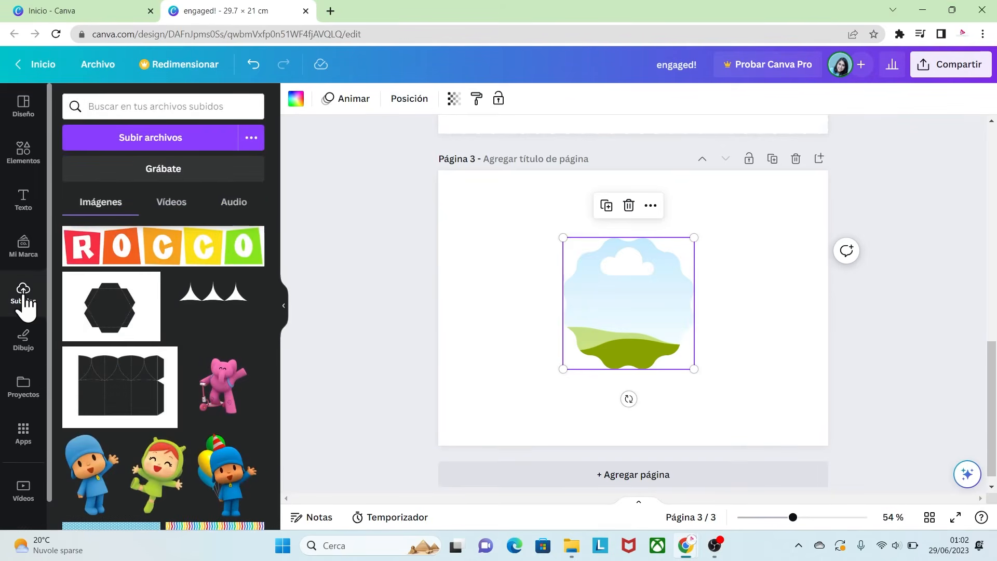
pyautogui.scroll(-4, 269, 257)
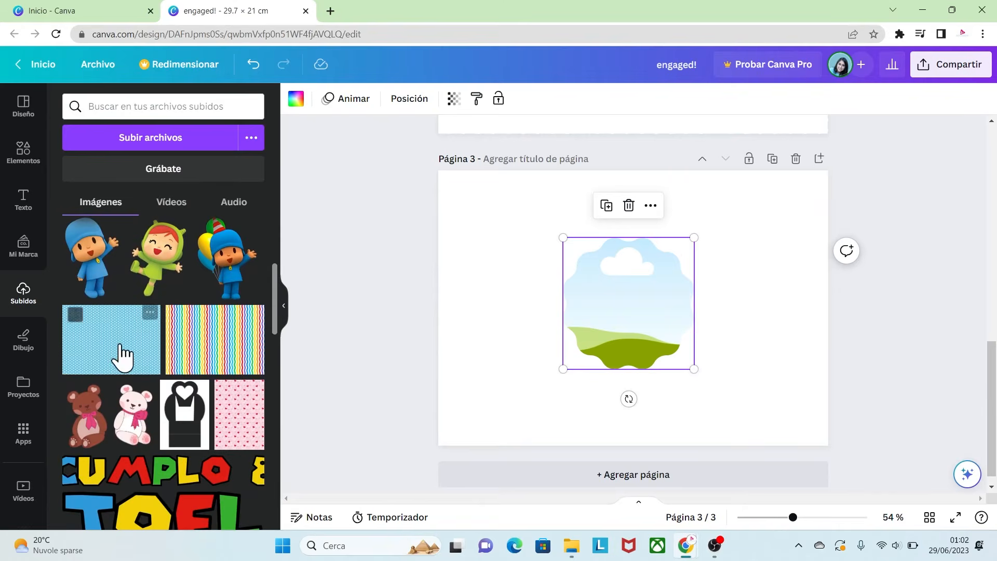
pyautogui.moveTo(118, 353); pyautogui.dragTo(611, 288)
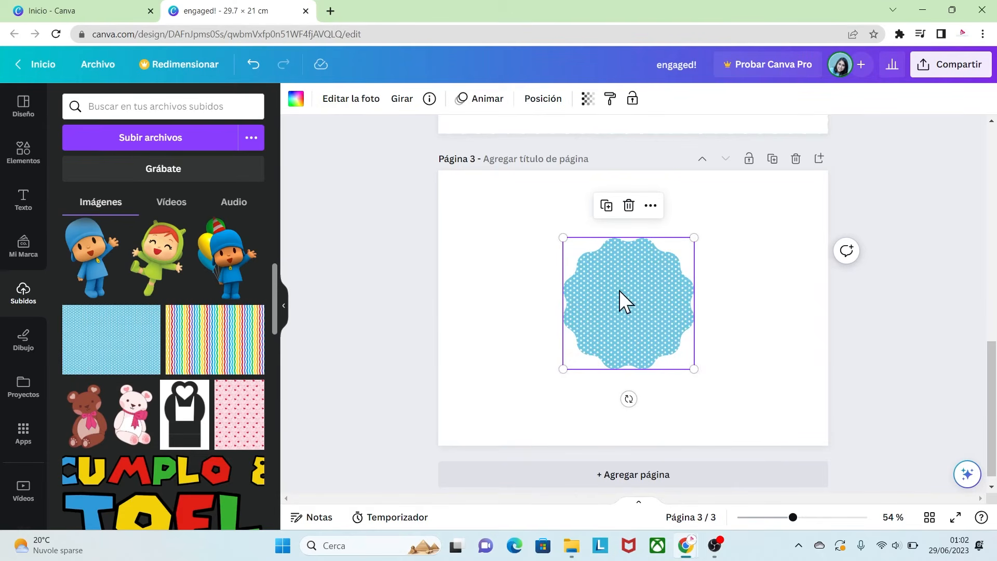
pyautogui.doubleClick(616, 276)
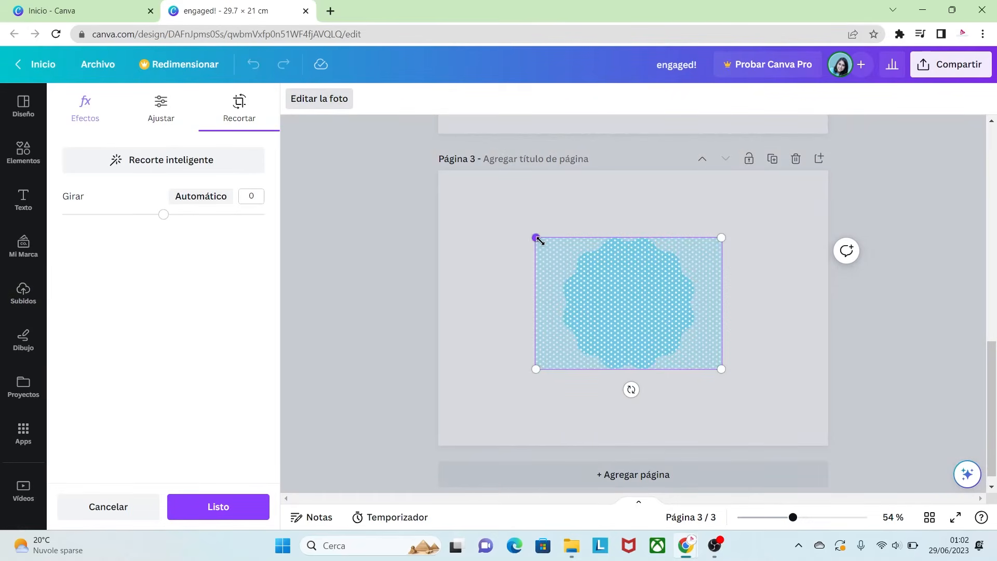
pyautogui.moveTo(535, 237); pyautogui.dragTo(468, 190)
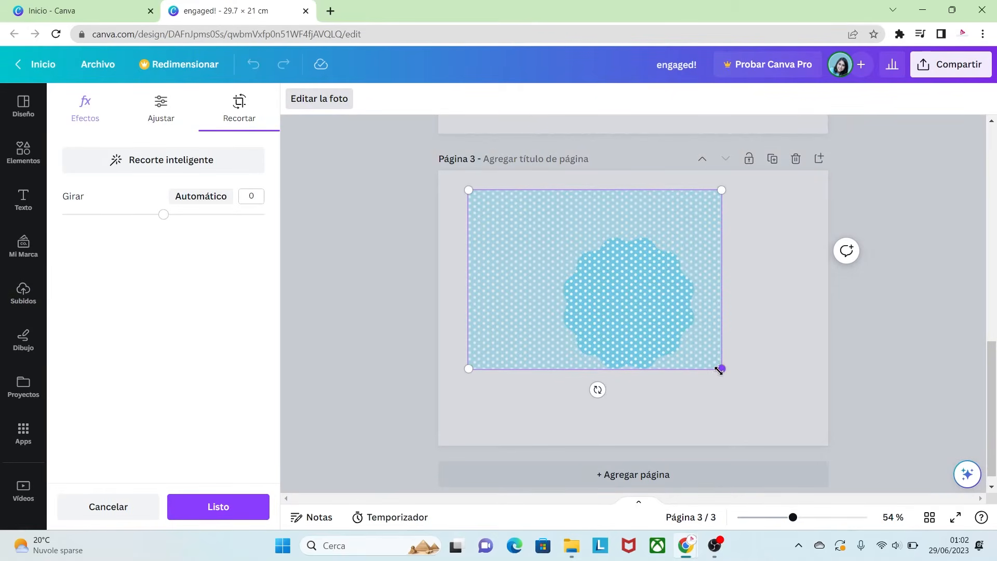
pyautogui.moveTo(719, 370); pyautogui.dragTo(820, 439)
pyautogui.click(858, 408)
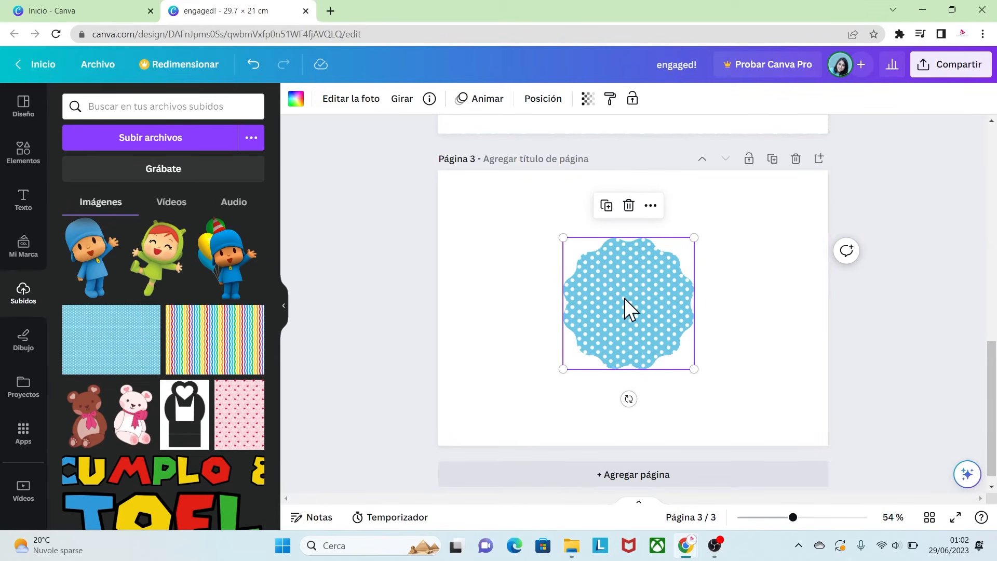
# - Place a copy of the frame beside the original and fill it with the document's dark blue #0274b6
pyautogui.moveTo(628, 311); pyautogui.dragTo(686, 310)
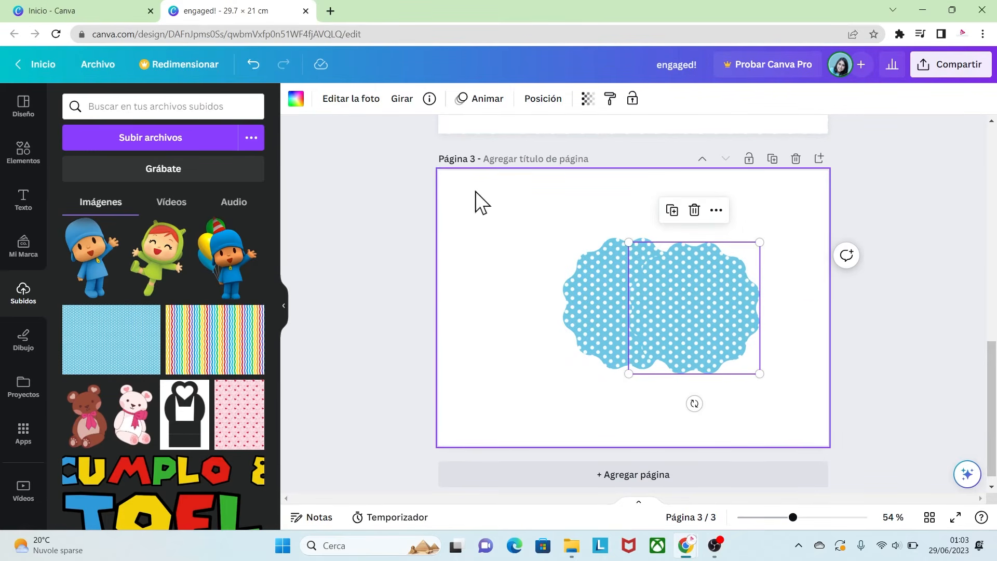
pyautogui.click(296, 99)
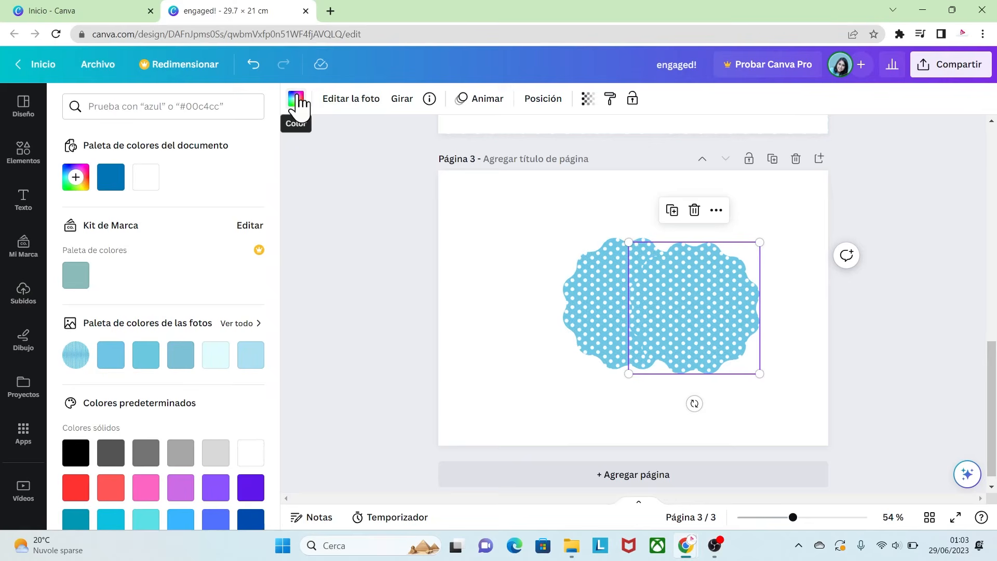
pyautogui.click(111, 177)
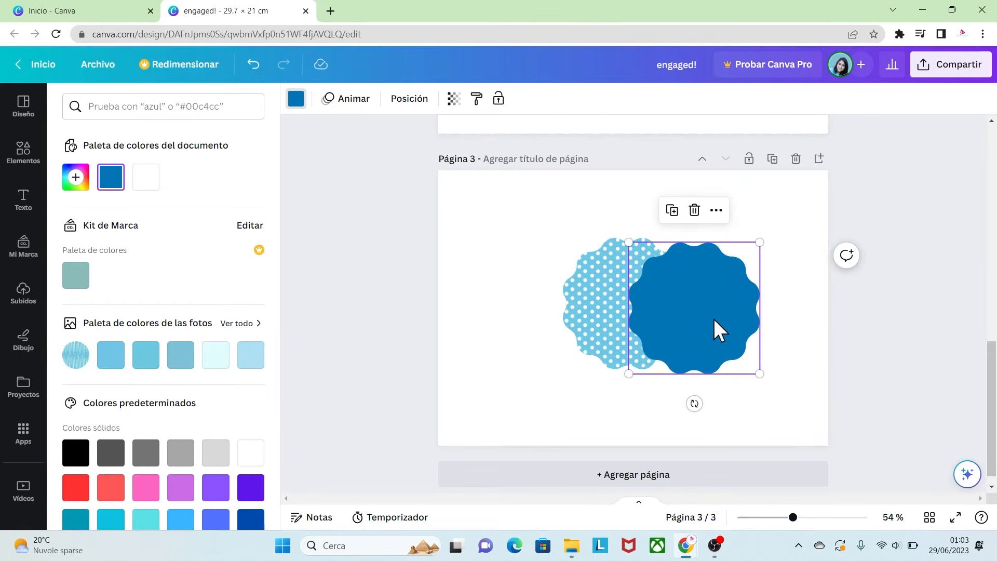
# - Resize the dark blue frame to 10.5 cm wide and 10.5 cm high
pyautogui.moveTo(705, 331); pyautogui.dragTo(705, 327)
pyautogui.click(408, 101)
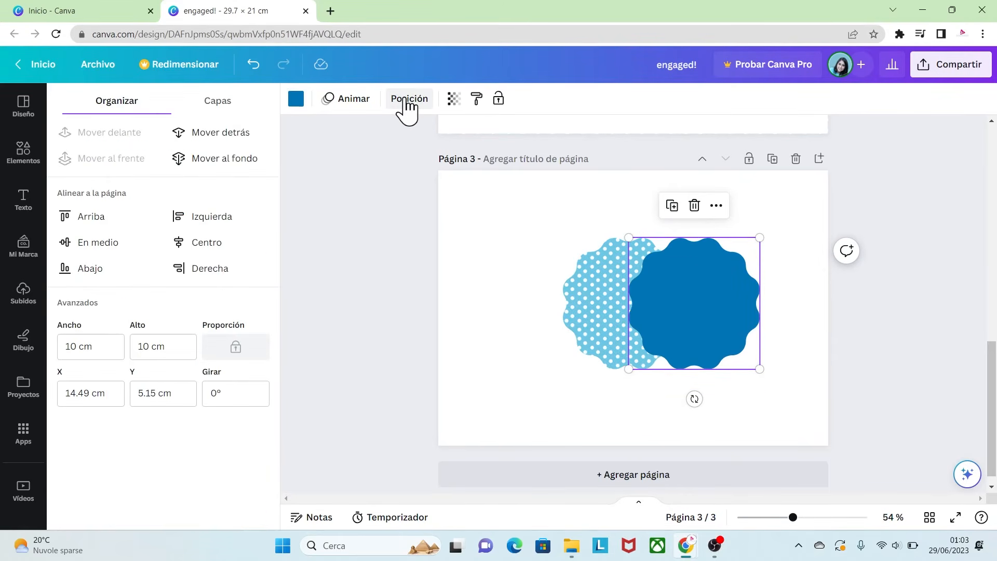
pyautogui.click(96, 347)
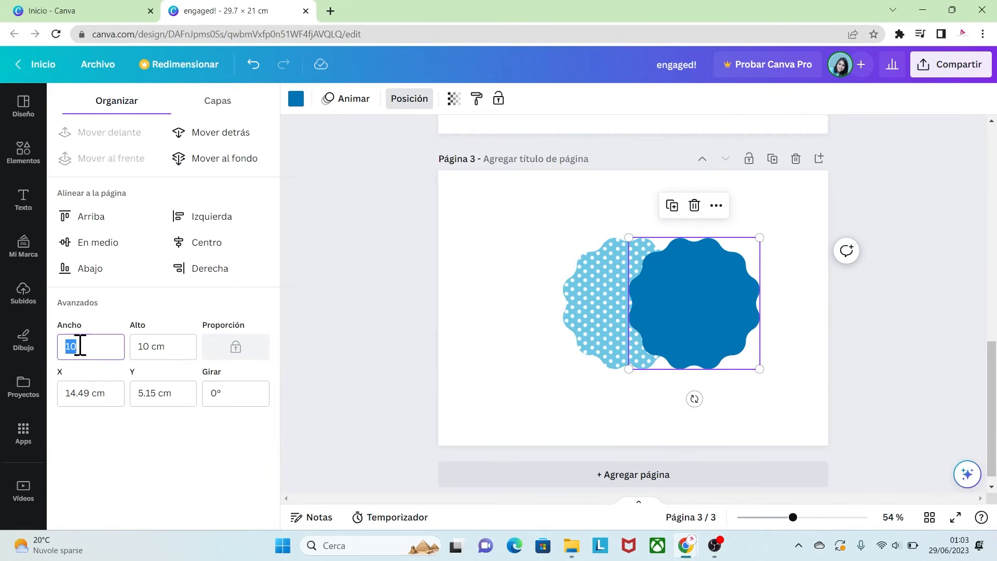
pyautogui.write('.5')
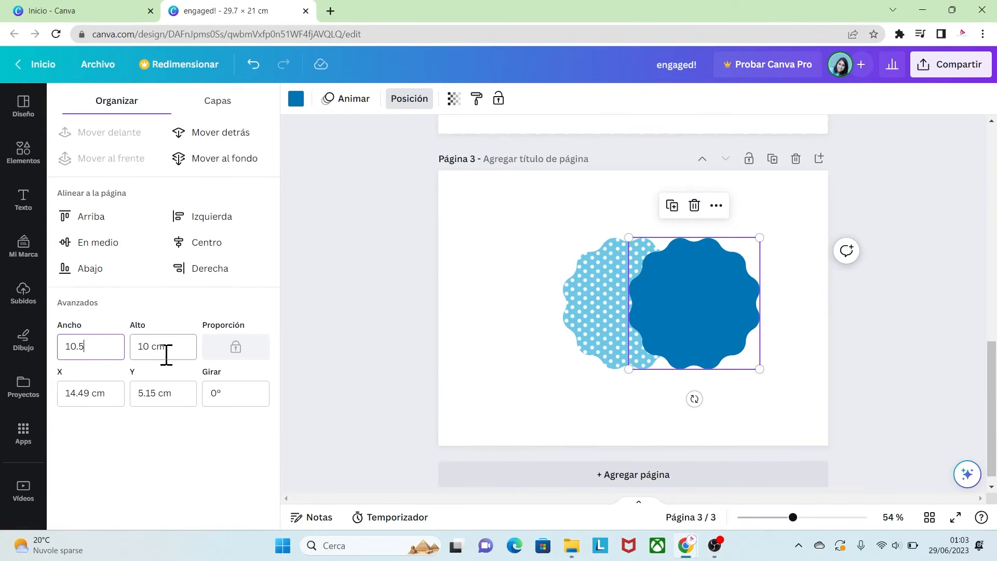
pyautogui.click(182, 347)
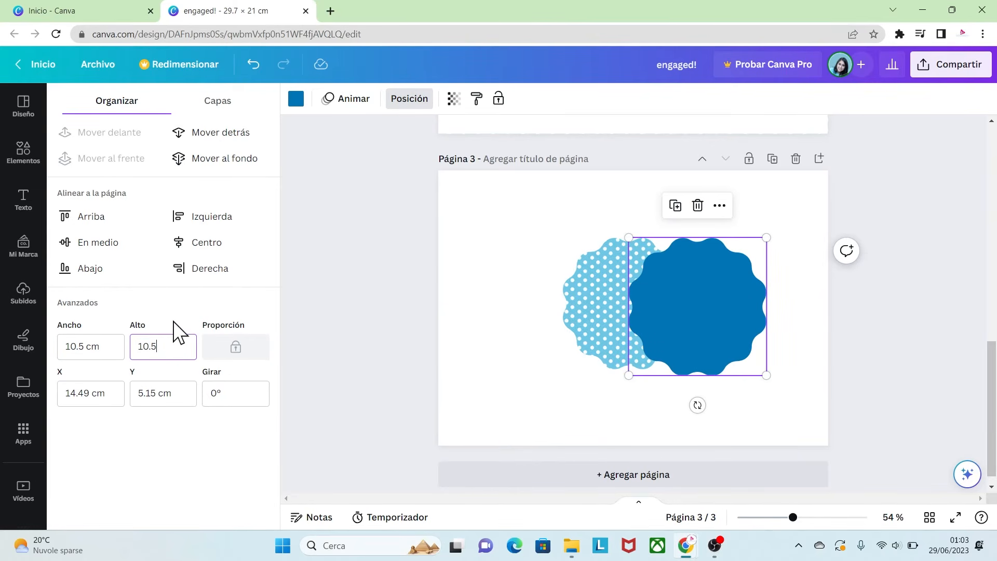
pyautogui.moveTo(674, 315); pyautogui.dragTo(679, 309)
# - Bring the polka-dot frame to the front and center it over the blue frame to form a border
pyautogui.click(591, 316)
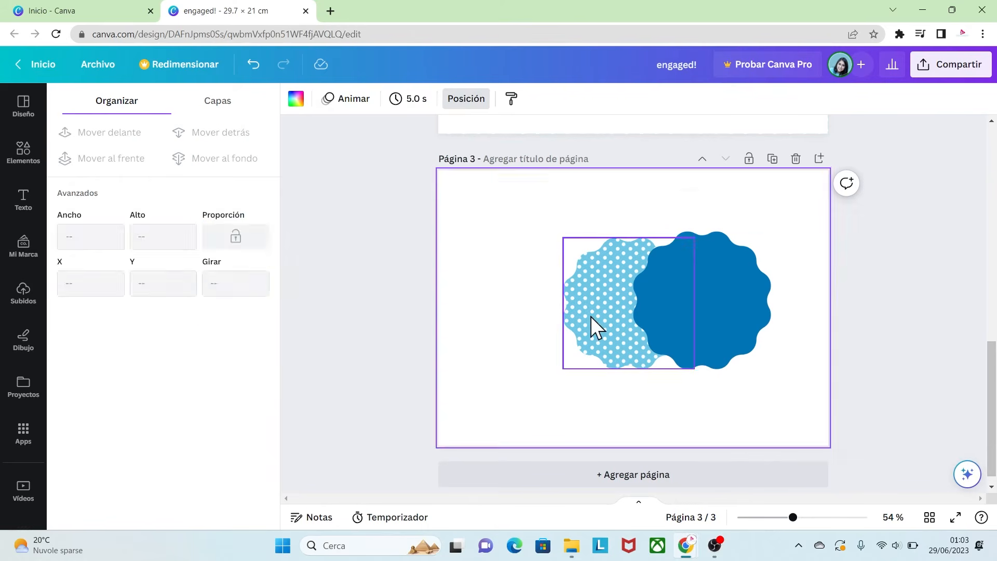
pyautogui.rightClick(592, 304)
pyautogui.moveTo(649, 313)
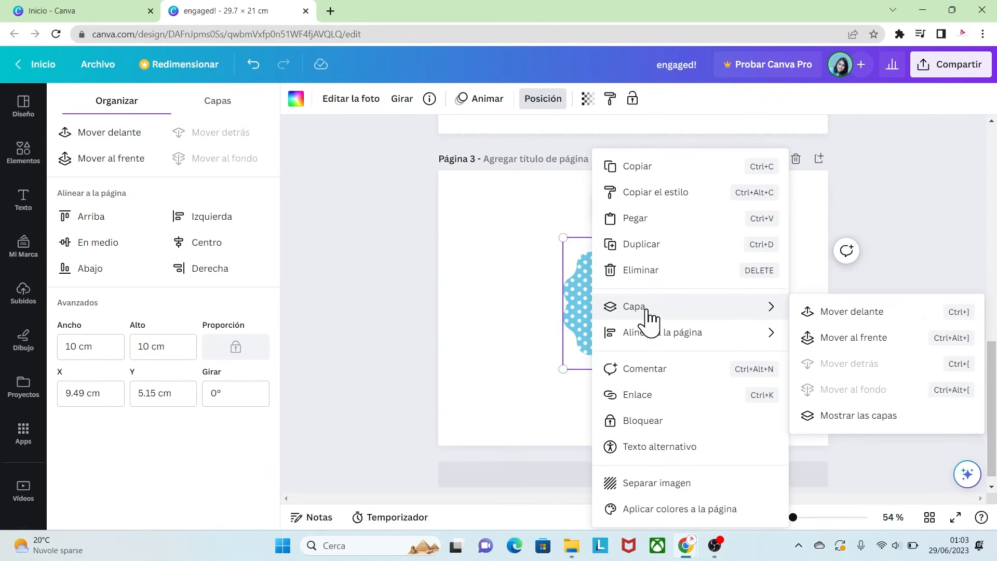
pyautogui.click(829, 320)
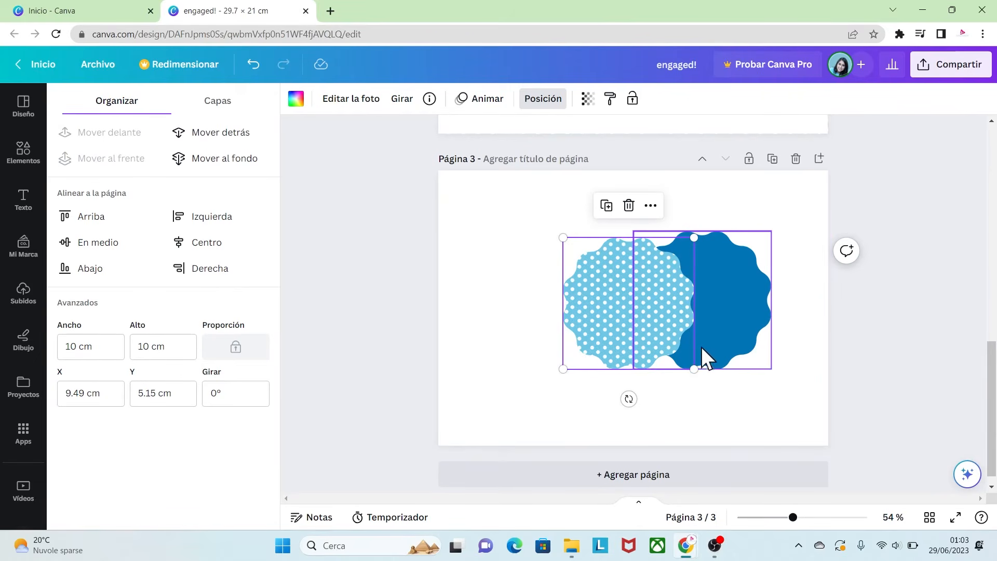
pyautogui.moveTo(617, 313); pyautogui.dragTo(700, 309)
pyautogui.click(830, 386)
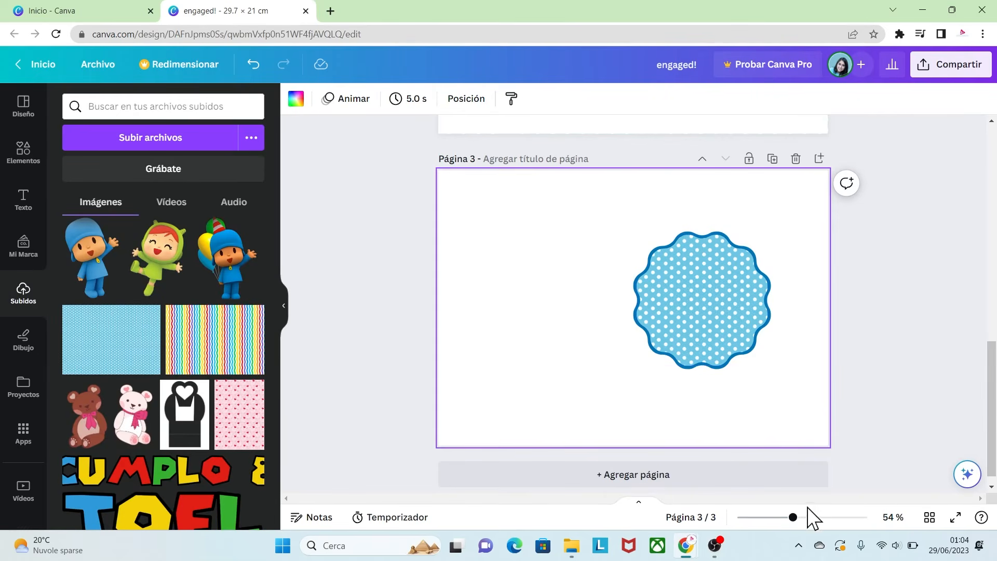
# - Group the polka-dot frame and the blue frame together
pyautogui.moveTo(793, 517); pyautogui.dragTo(804, 517)
pyautogui.moveTo(862, 451); pyautogui.dragTo(581, 205)
pyautogui.click(685, 192)
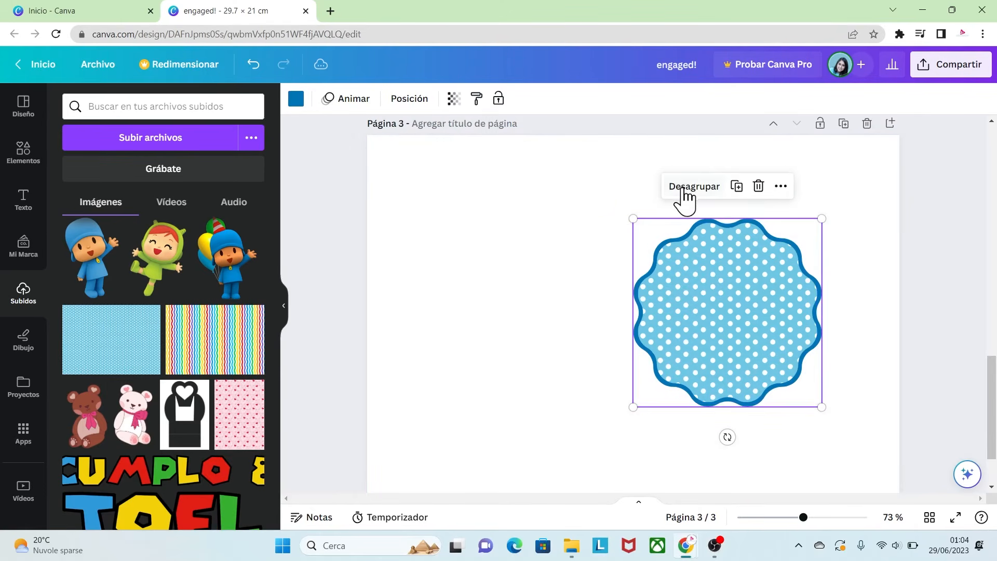
# - Move the grouped badge and align it to the middle of the page
pyautogui.moveTo(717, 327); pyautogui.dragTo(621, 324)
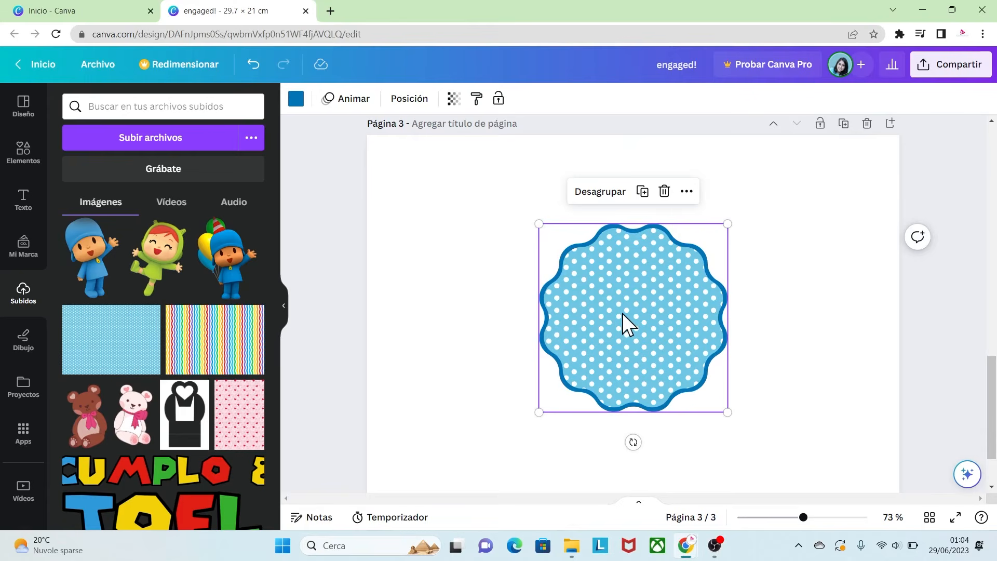
pyautogui.rightClick(628, 301)
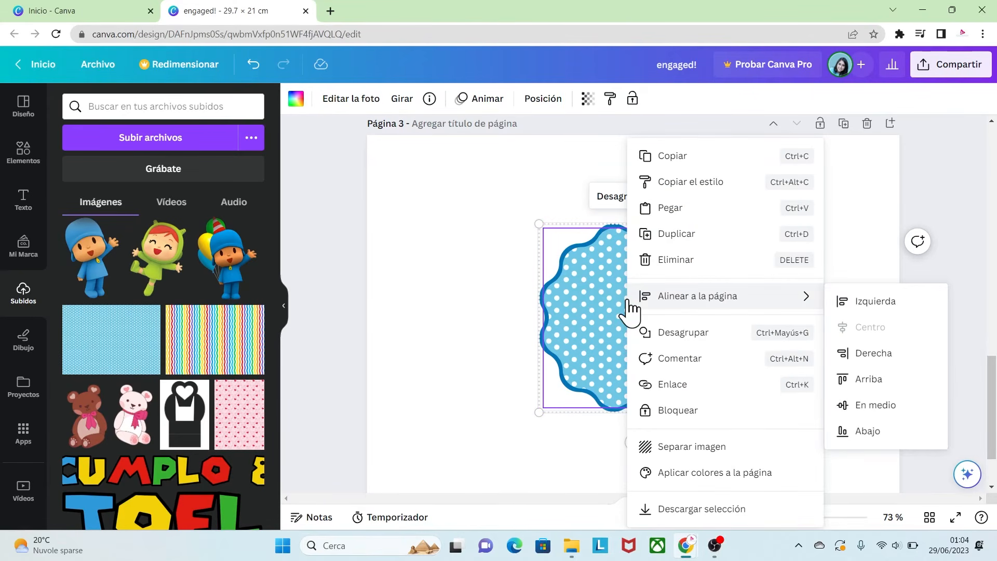
pyautogui.click(675, 412)
pyautogui.click(848, 395)
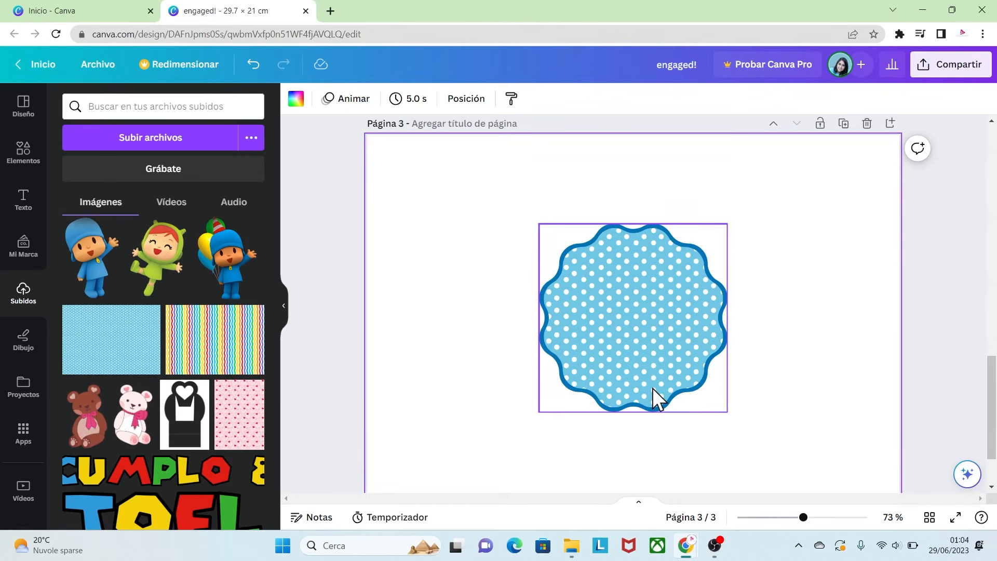
# - Add the Pocoyo-with-balloons image onto the badge, positioned so it rises above the top edge
pyautogui.click(218, 291)
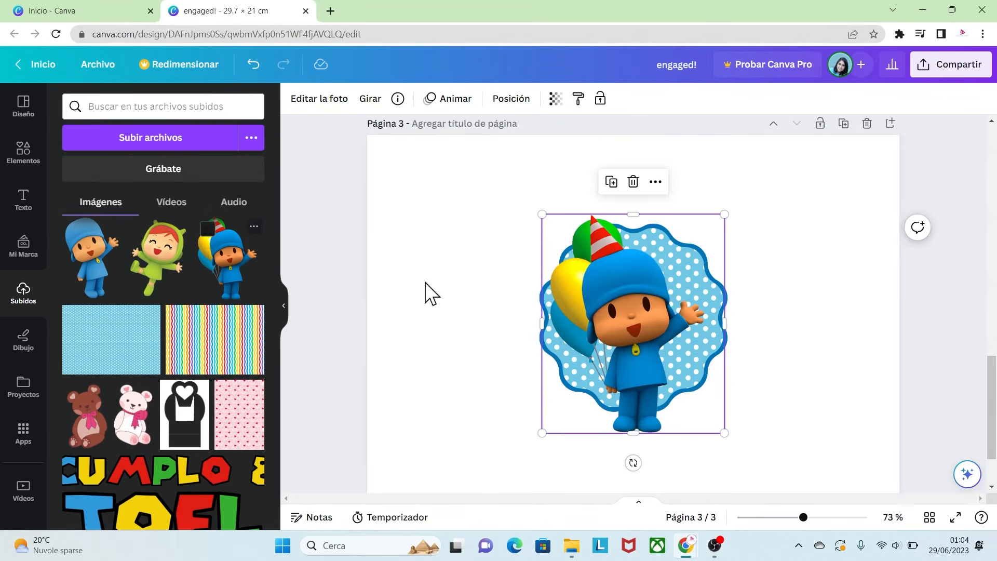
pyautogui.moveTo(609, 329); pyautogui.dragTo(634, 287)
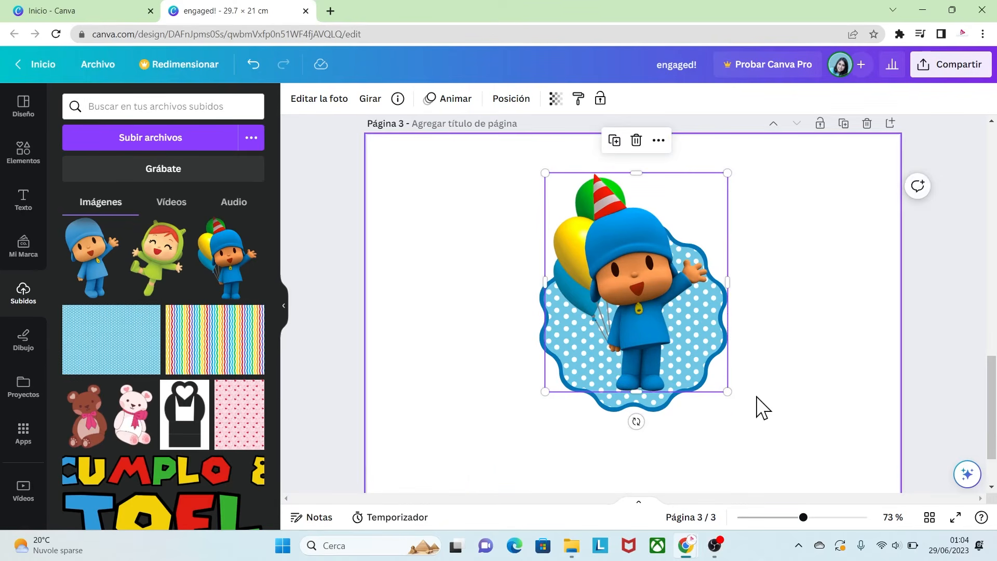
pyautogui.click(467, 402)
# - Add the ROCCO banner and enlarge it across the lower part of the badge
pyautogui.moveTo(275, 302); pyautogui.dragTo(278, 247)
pyautogui.click(193, 258)
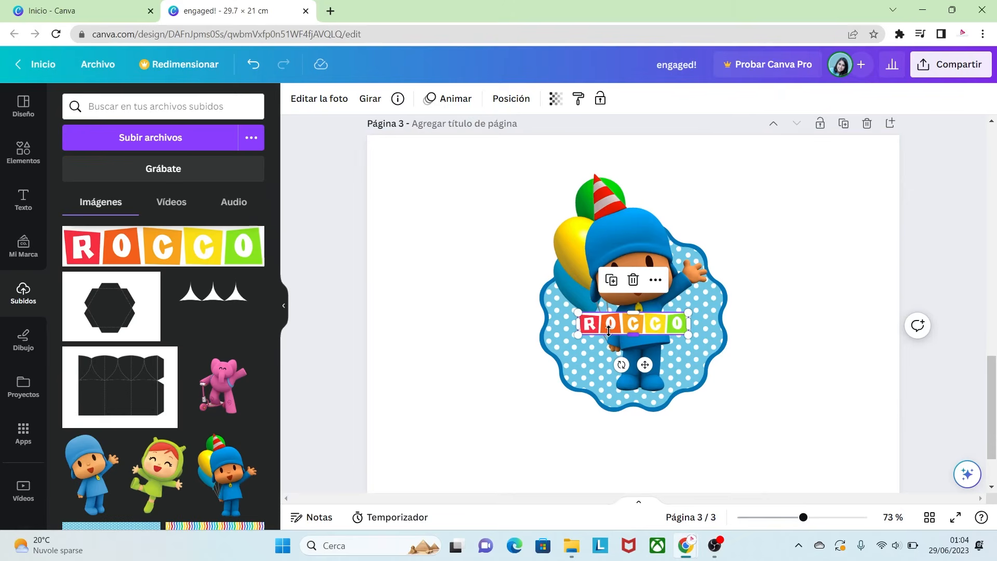
pyautogui.moveTo(574, 338); pyautogui.dragTo(516, 346)
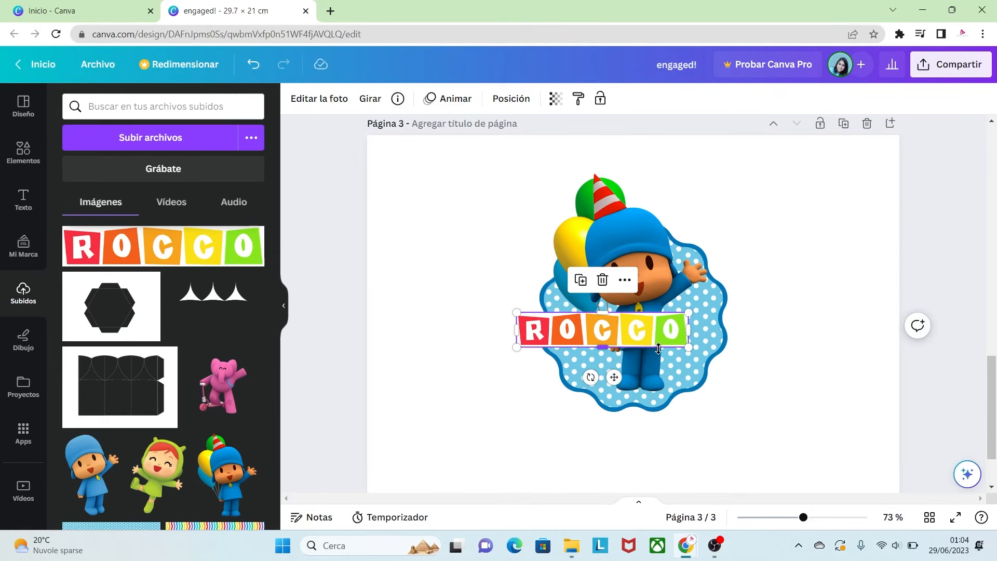
pyautogui.moveTo(689, 349)
pyautogui.mouseDown()
pyautogui.moveTo(763, 362)
pyautogui.moveTo(686, 362)
pyautogui.mouseUp()
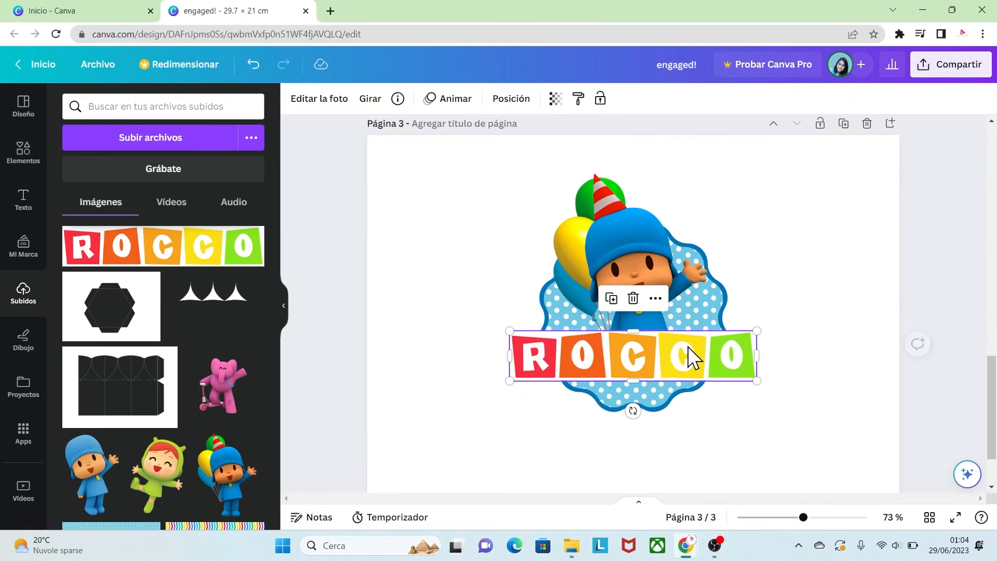
pyautogui.click(736, 429)
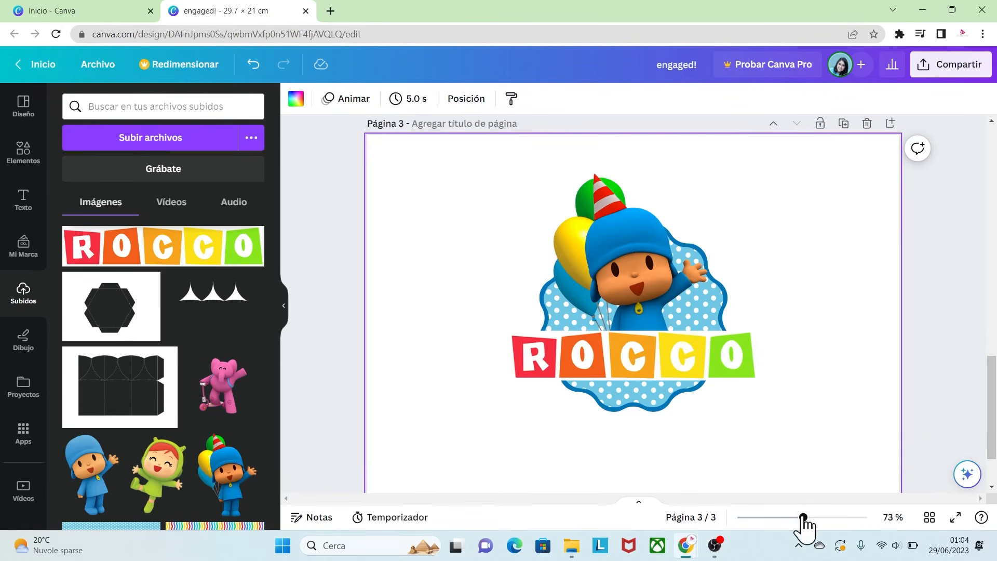
# - Download all three pages as PNG files and open the downloaded zip
pyautogui.moveTo(803, 517); pyautogui.dragTo(768, 515)
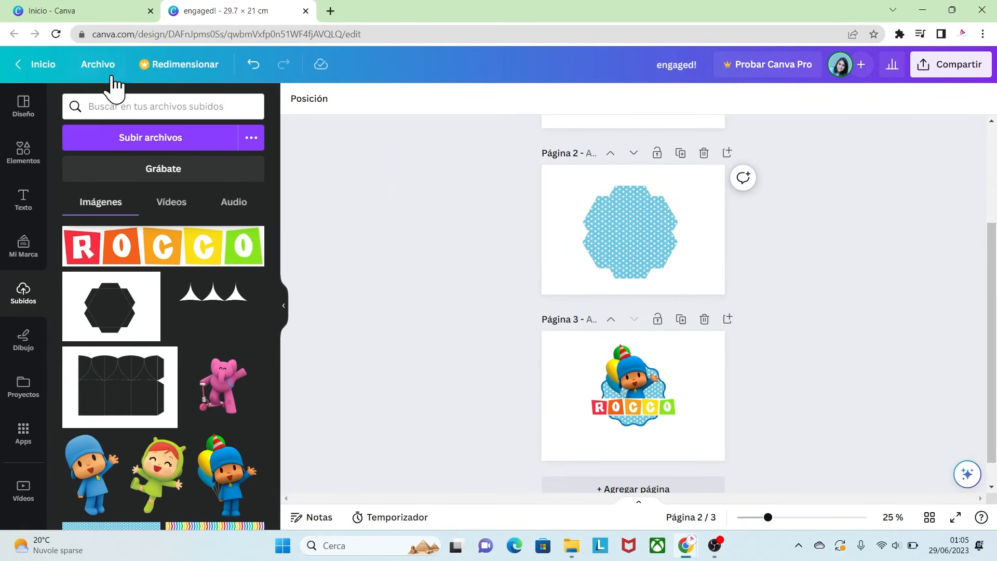
pyautogui.click(99, 67)
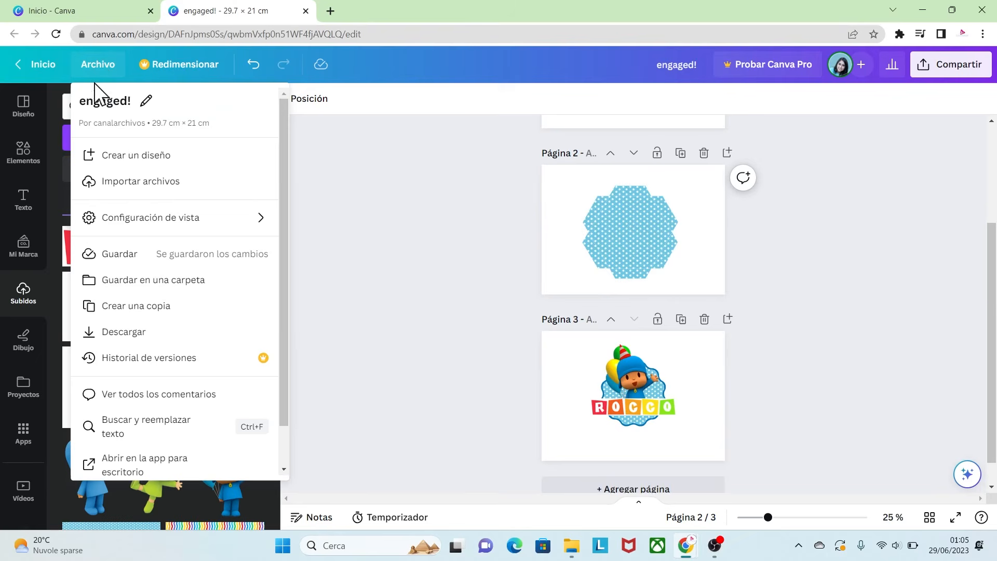
pyautogui.click(130, 334)
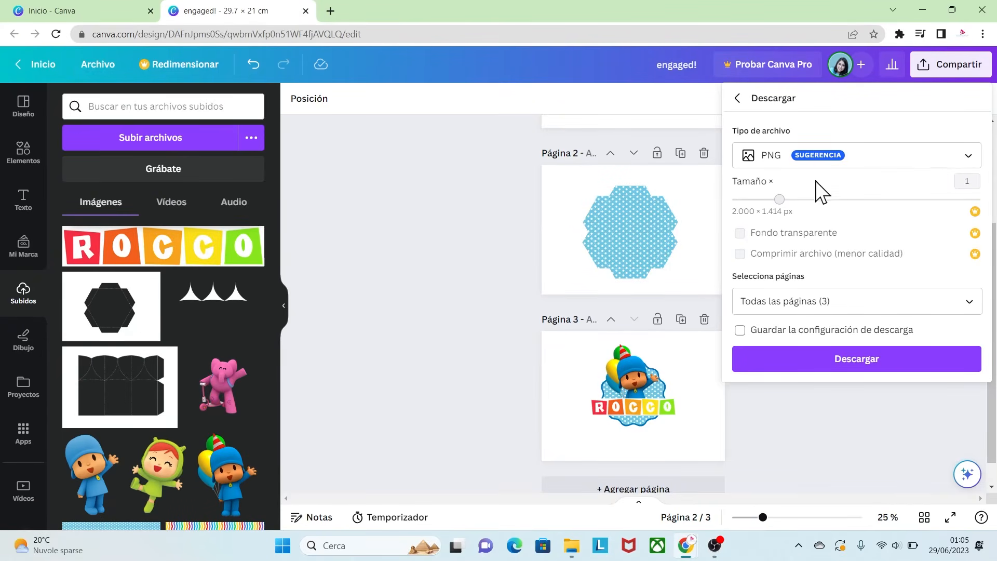
pyautogui.click(828, 363)
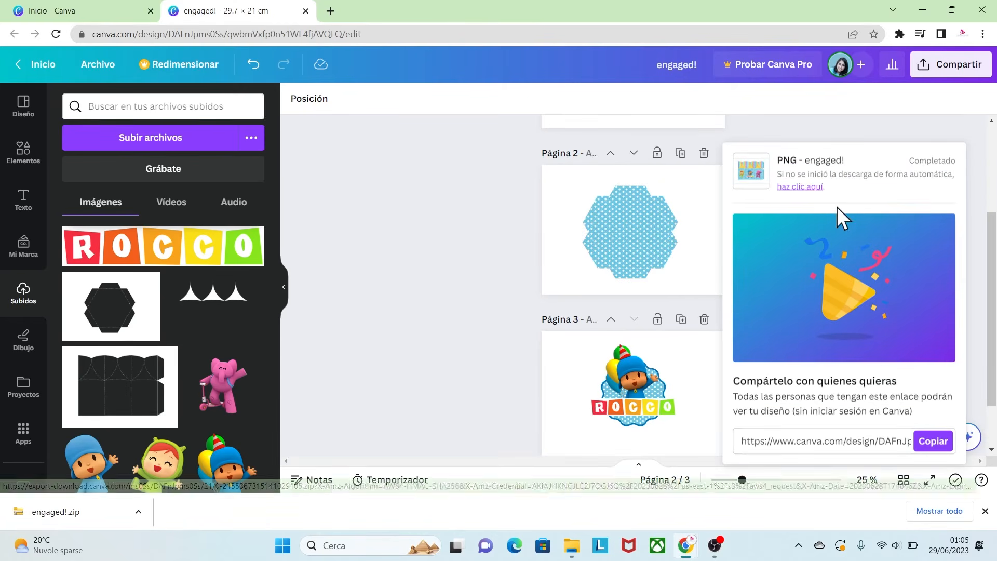
pyautogui.click(79, 512)
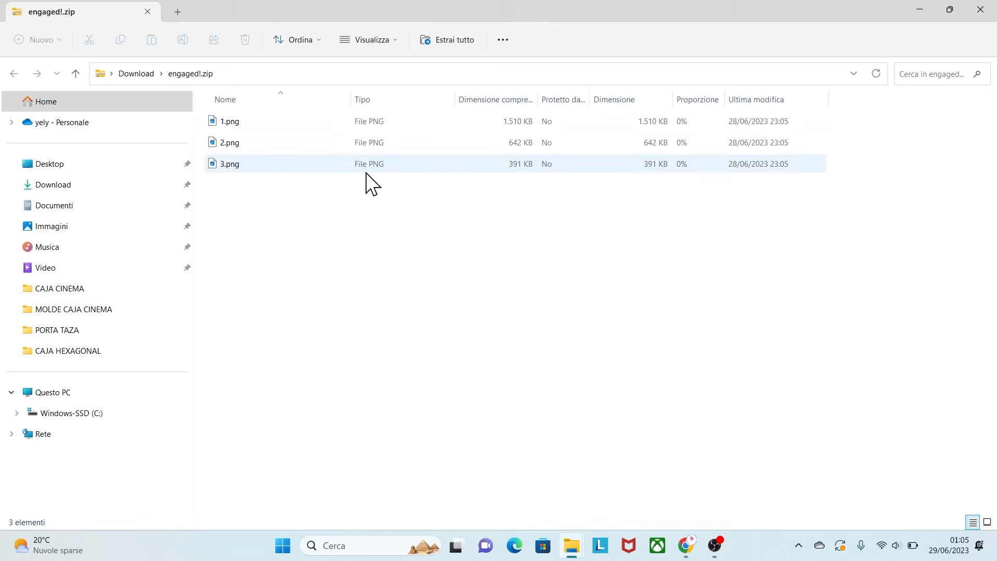
# - Open the first exported PNG and browse through the exported pages
pyautogui.doubleClick(258, 124)
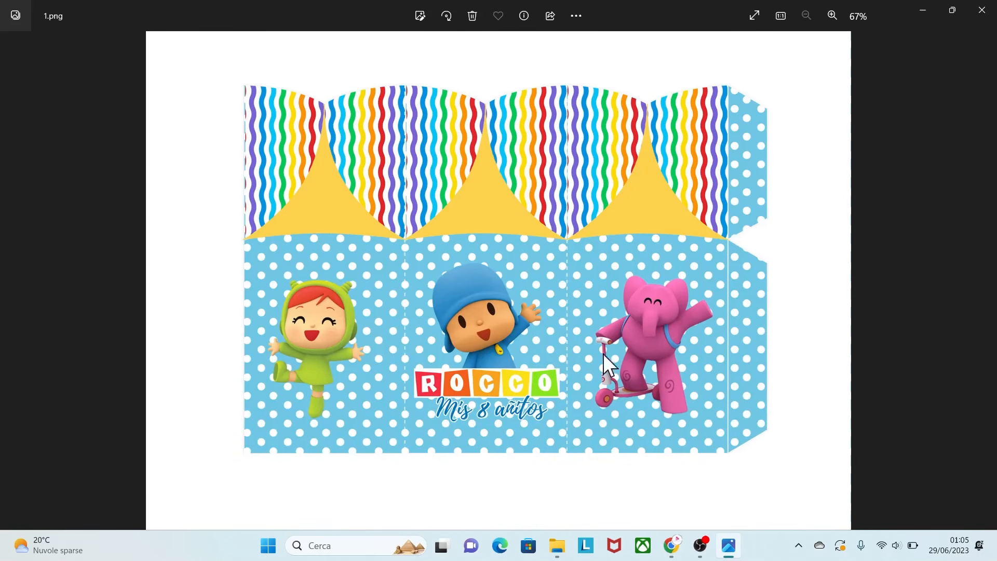
pyautogui.press('Right')
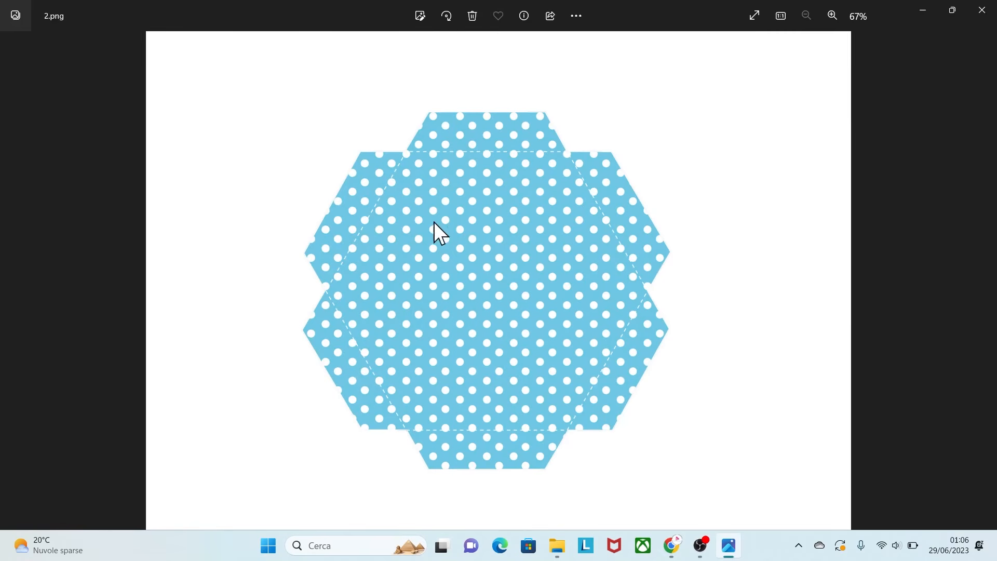
pyautogui.press('Right')
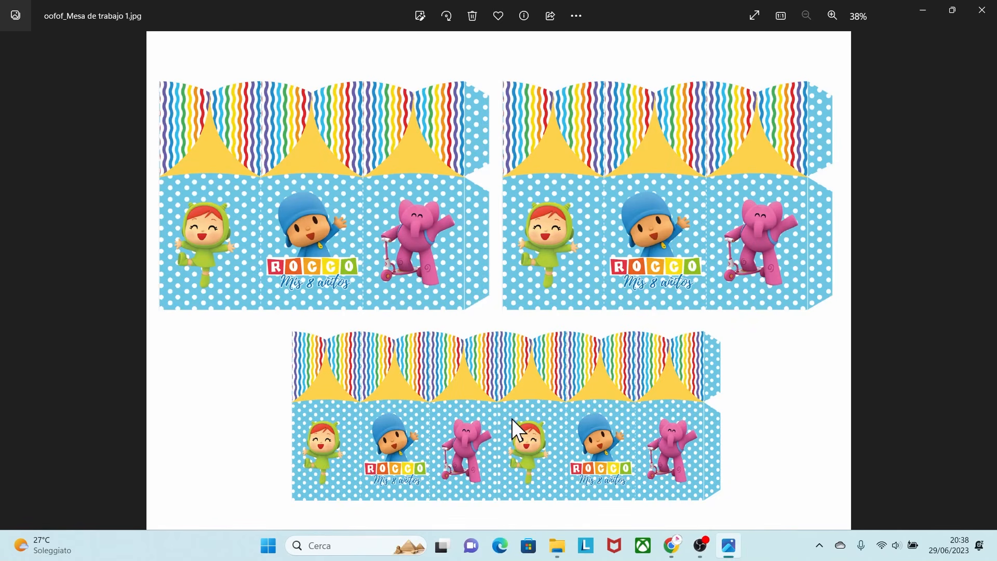
# - Zoom into and browse the printable box sheets and the finished box mockup in the photo viewer
pyautogui.click(830, 16)
pyautogui.click(831, 17)
pyautogui.click(831, 17)
pyautogui.click(831, 17)
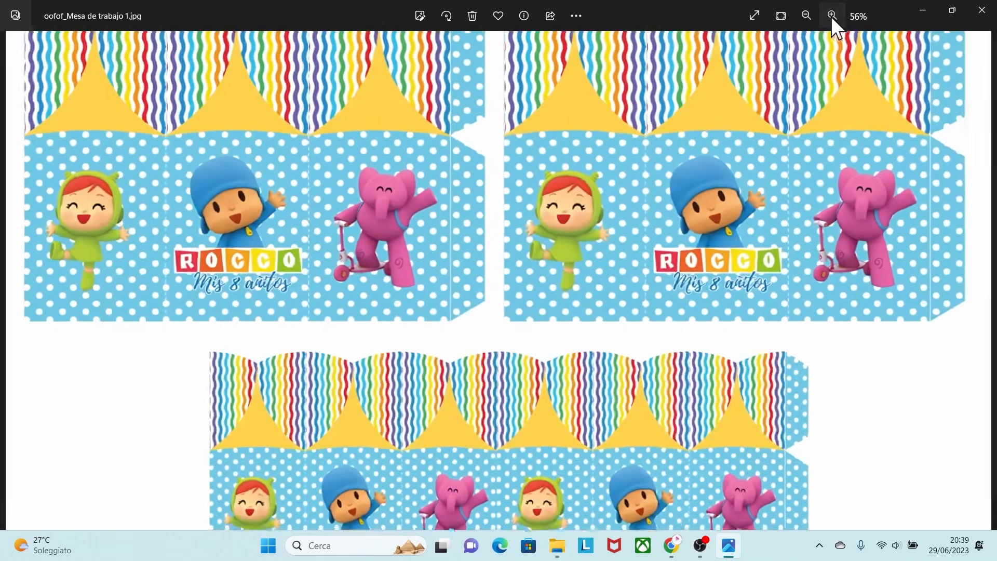
pyautogui.click(831, 17)
pyautogui.moveTo(752, 180); pyautogui.dragTo(645, 282)
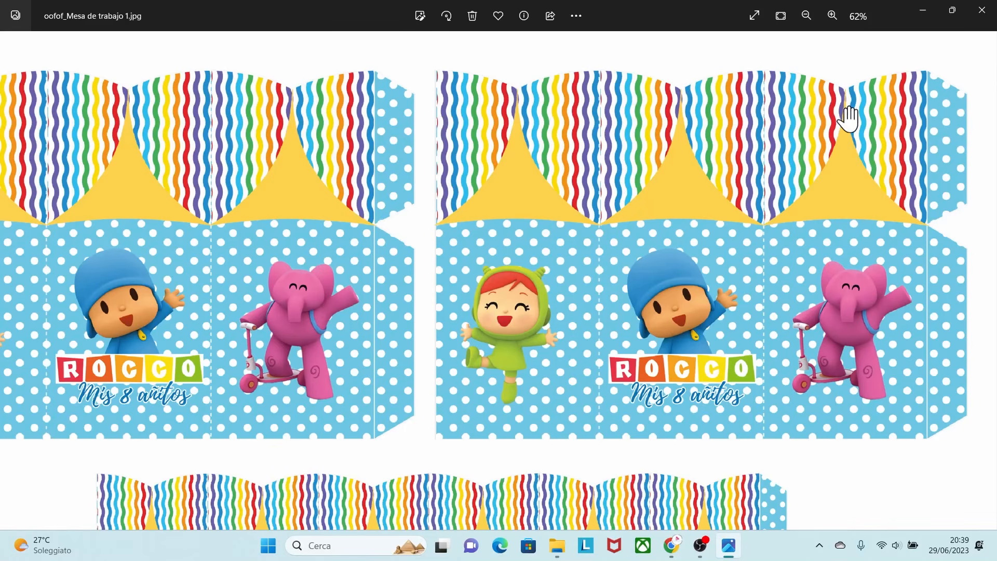
pyautogui.press('Right')
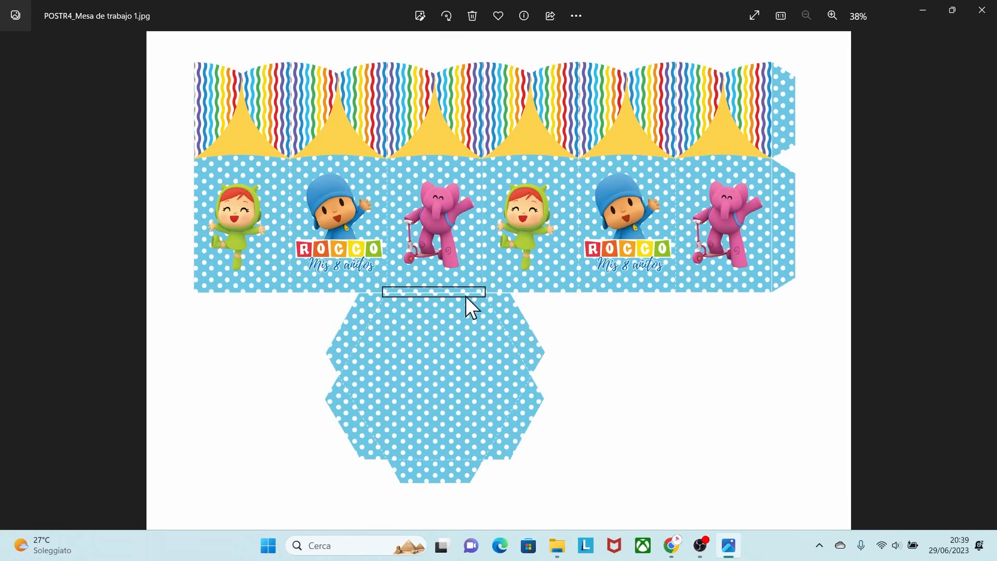
pyautogui.click(832, 15)
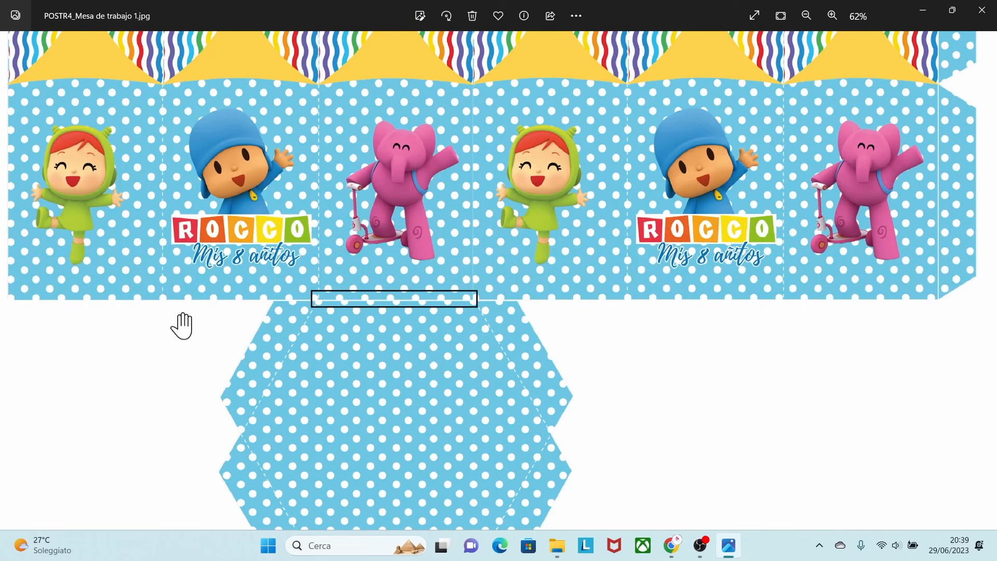
pyautogui.press('Left')
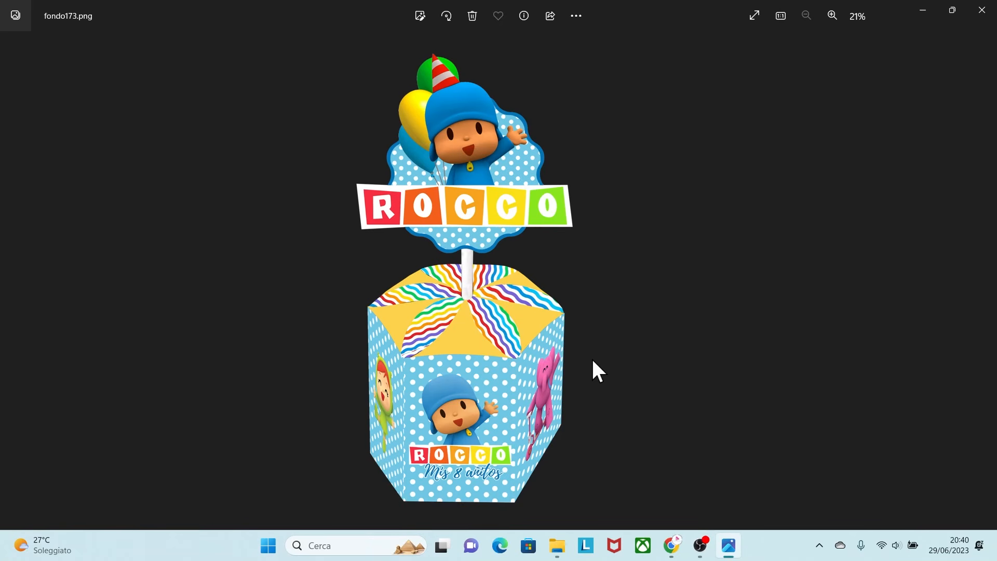